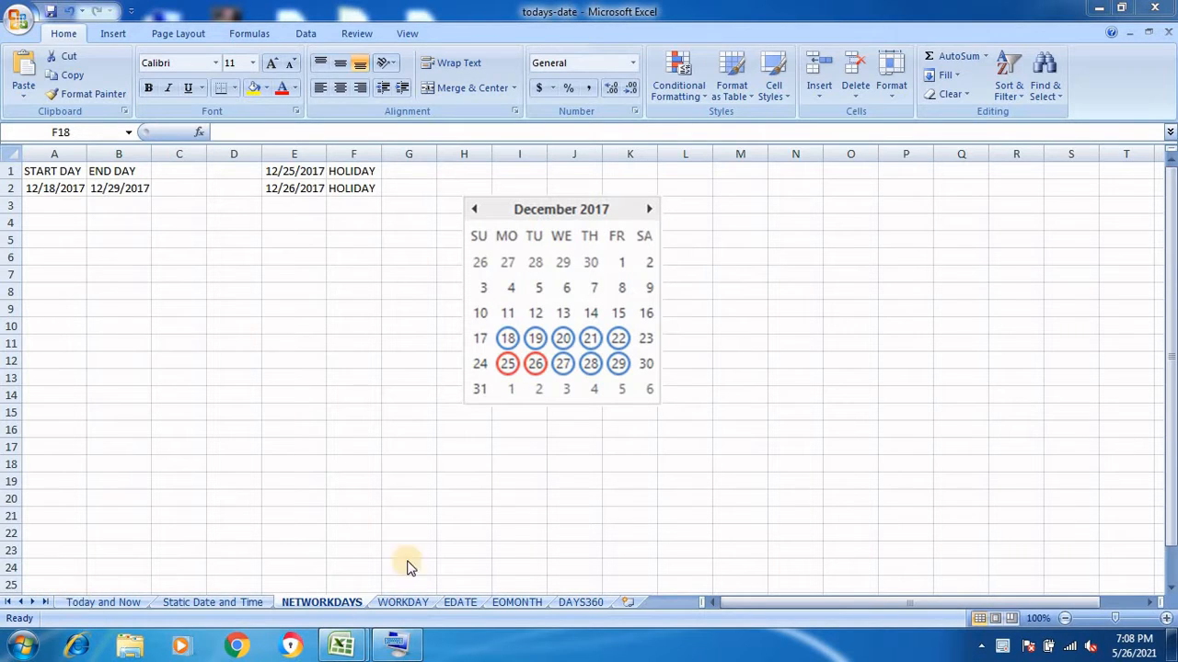
Zoom to 170%, widen columns A, B and E until the dates display, and move the calendar nearer
click(1167, 623)
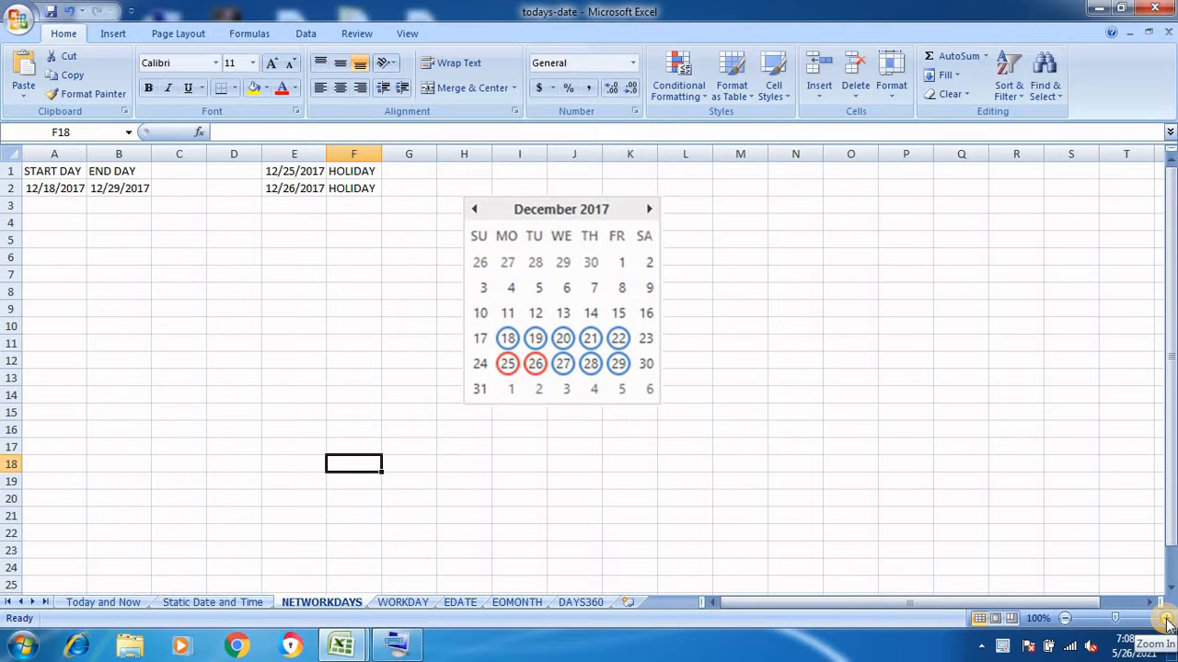
click(1167, 623)
click(1166, 623)
click(1167, 623)
click(1167, 623)
click(1167, 623)
click(1167, 623)
click(1167, 623)
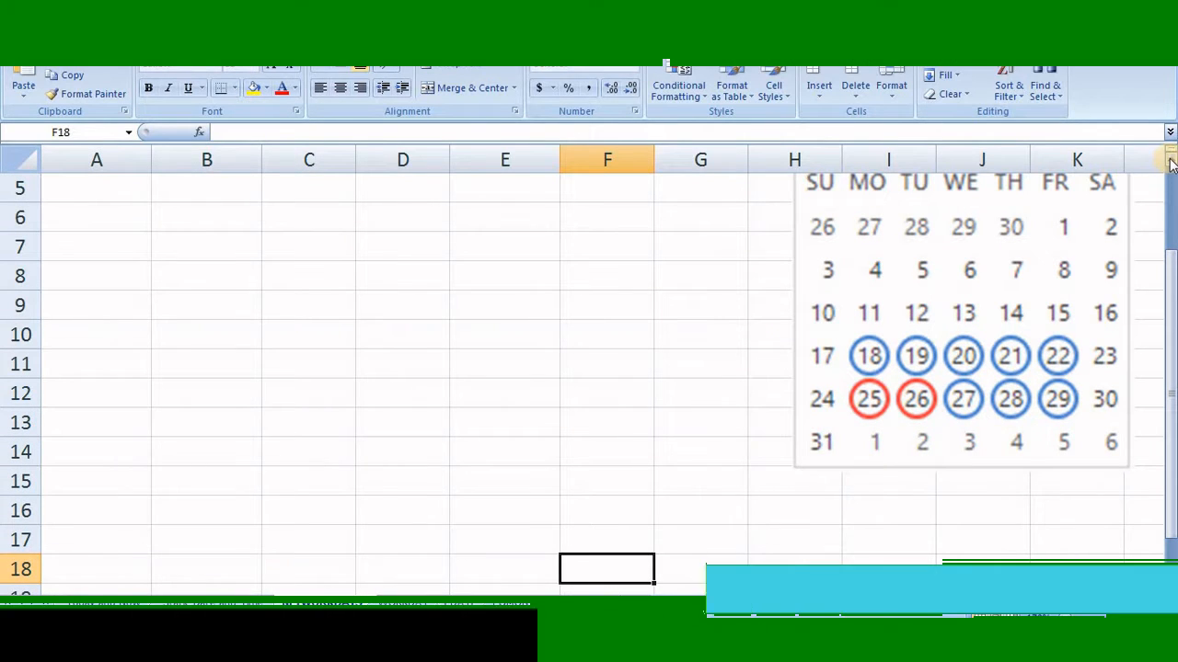
scroll(1167, 162, up, 2)
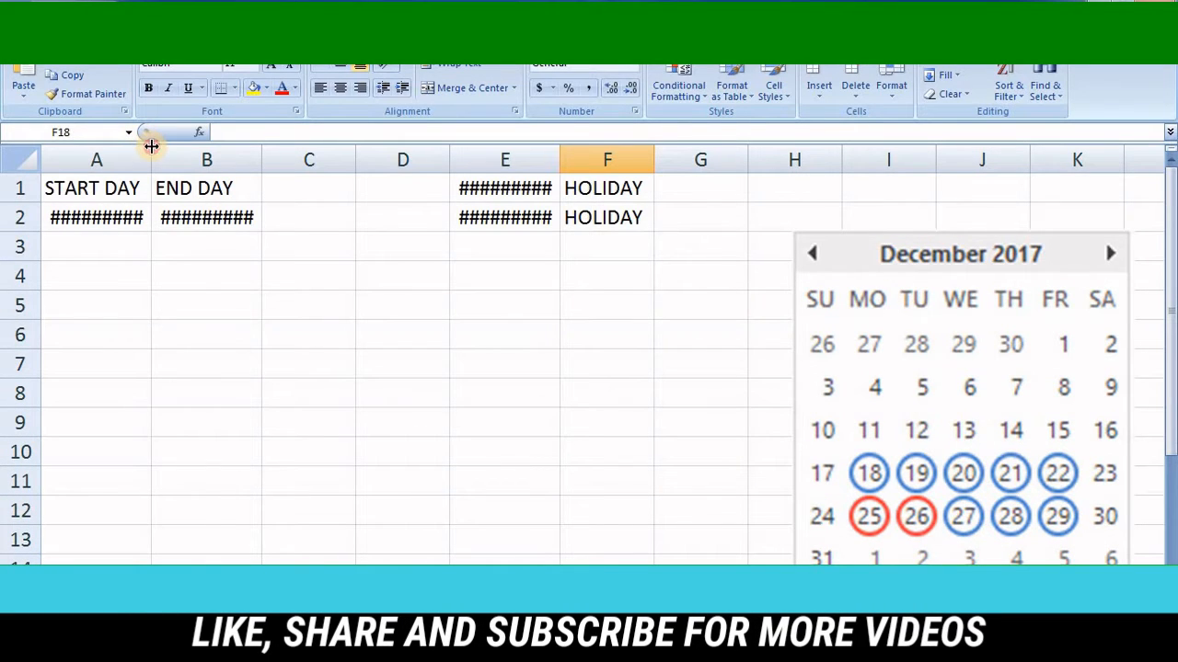
drag(151, 146, 205, 158)
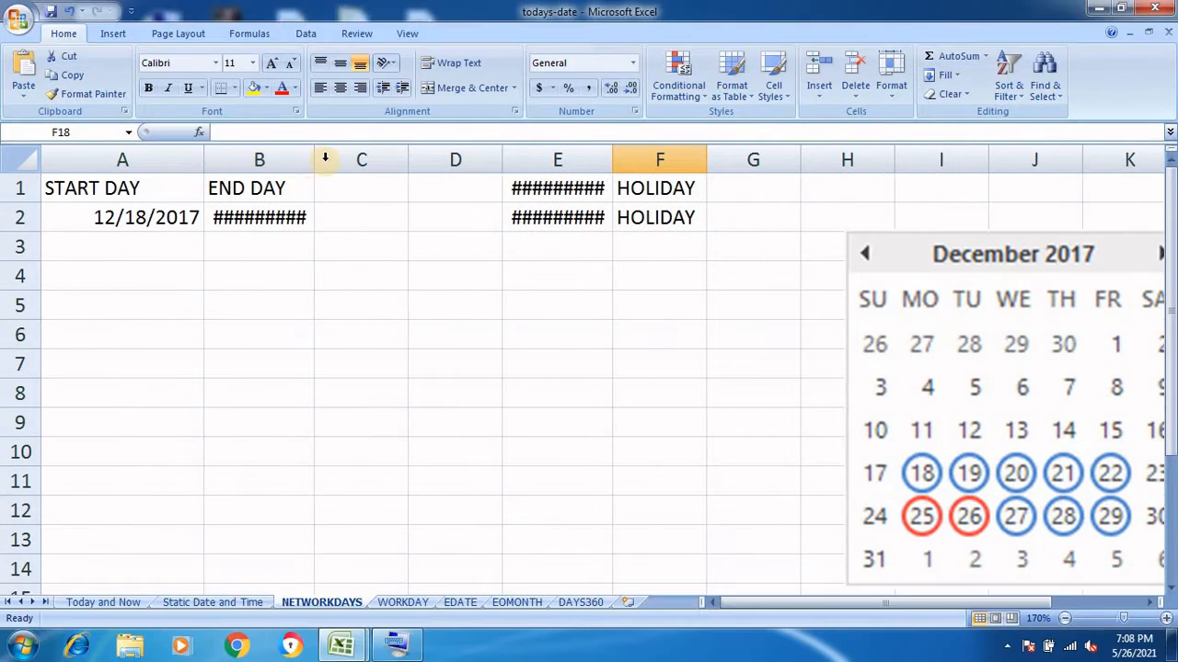
drag(314, 161, 331, 158)
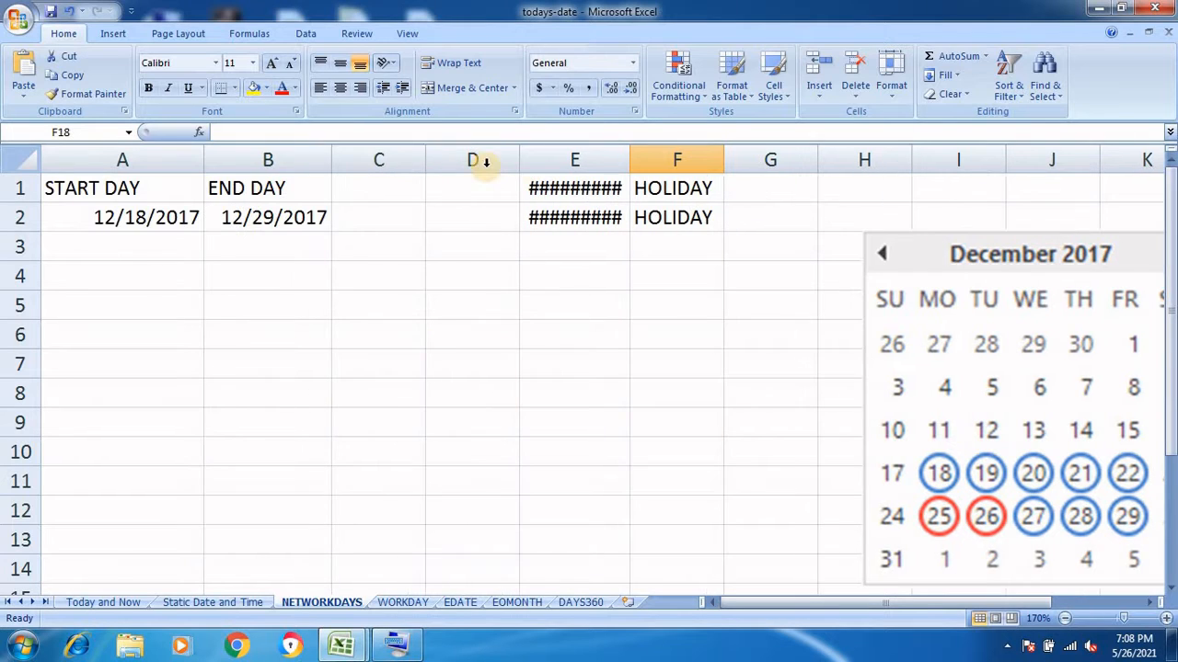
drag(629, 156, 657, 156)
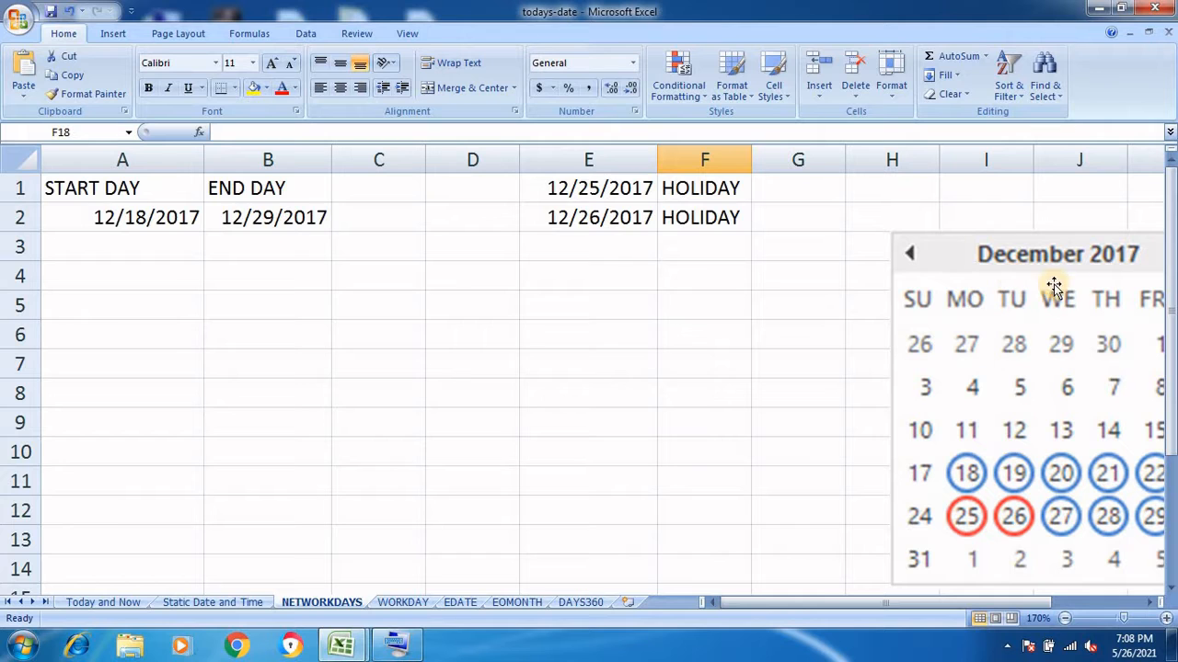
drag(974, 256, 911, 214)
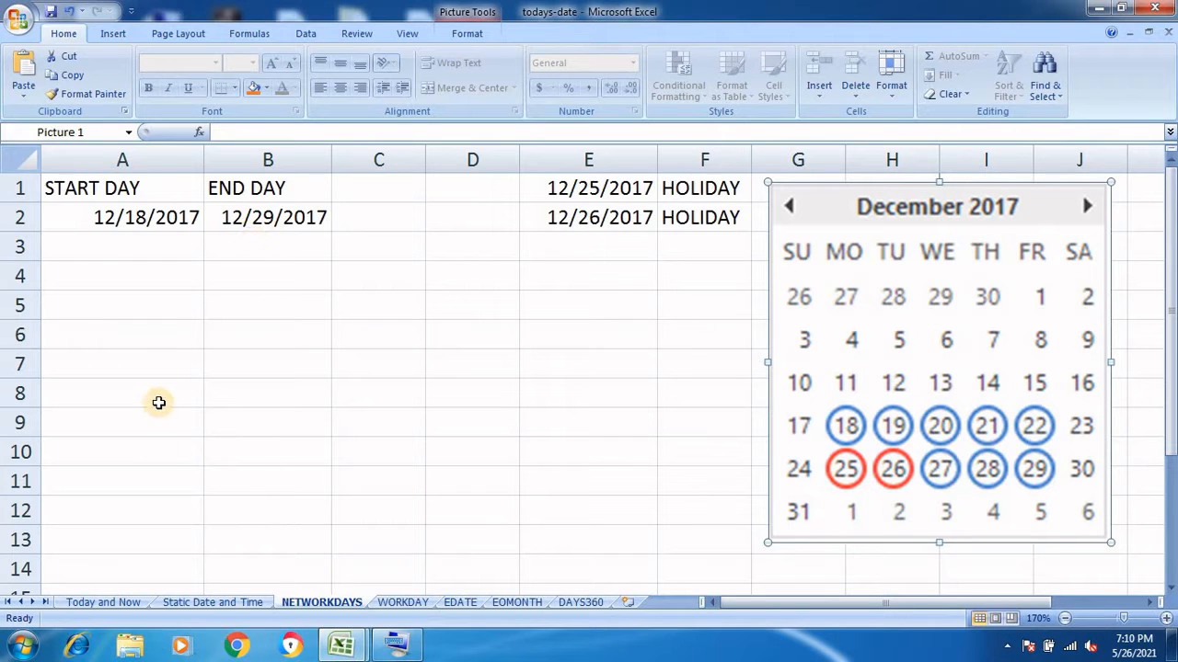
Enter =NETWORKDAYS(A2,B2) in A6 to count the 10 workdays between the start and end dates
click(157, 338)
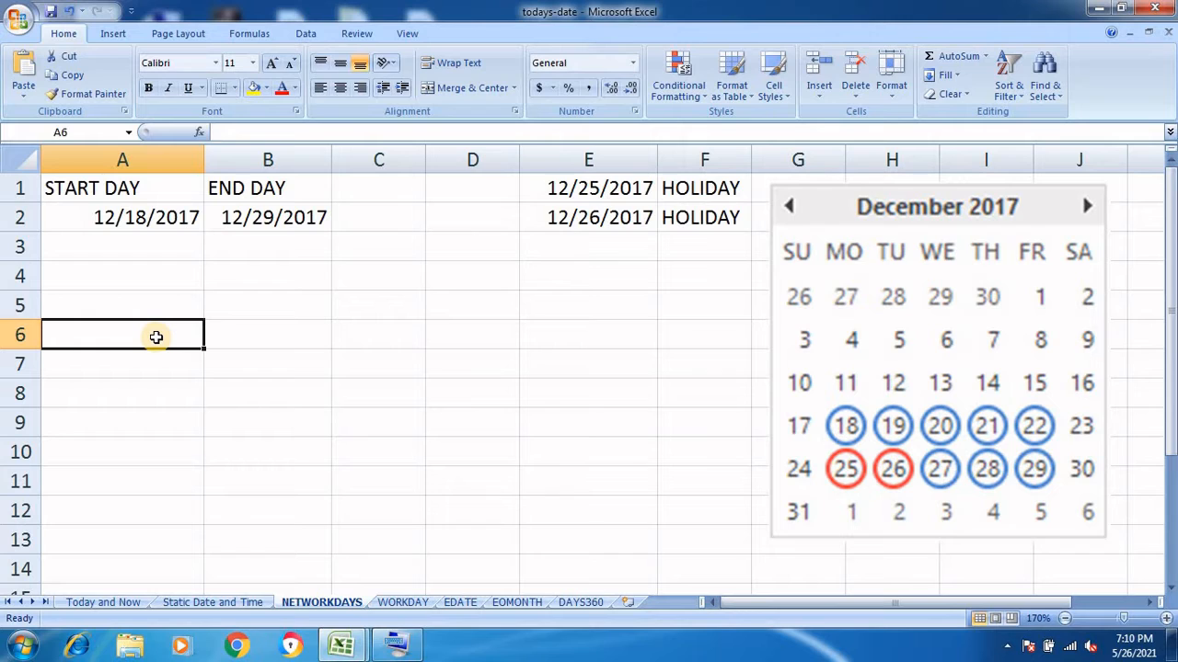
text(=)
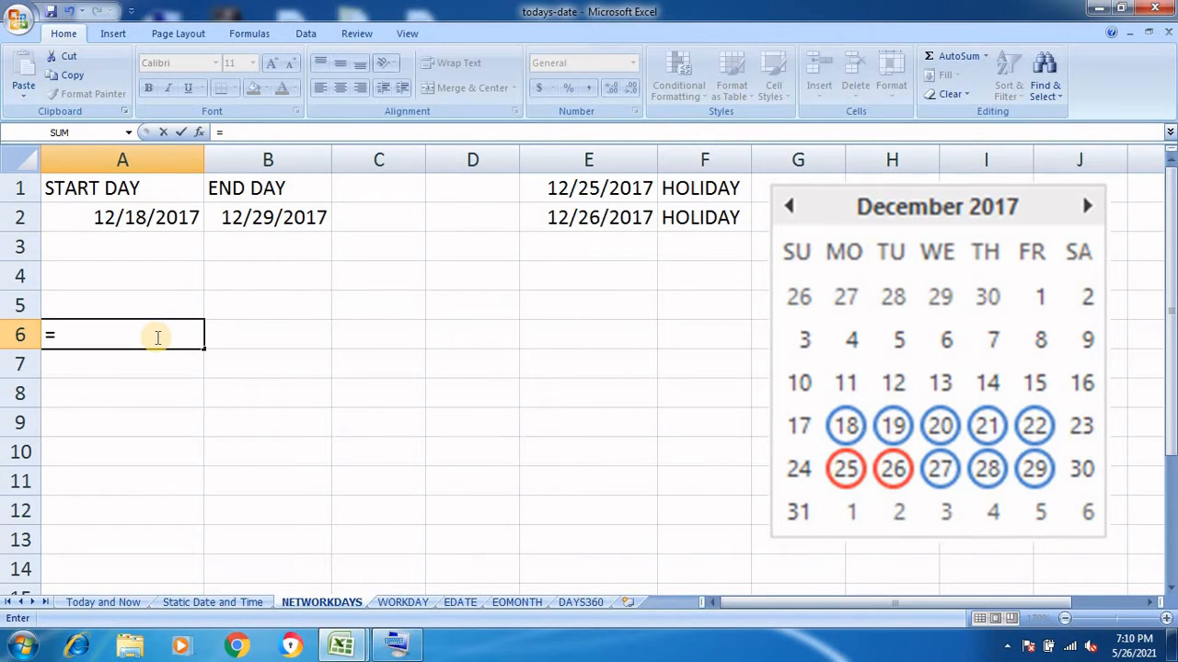
text(NE)
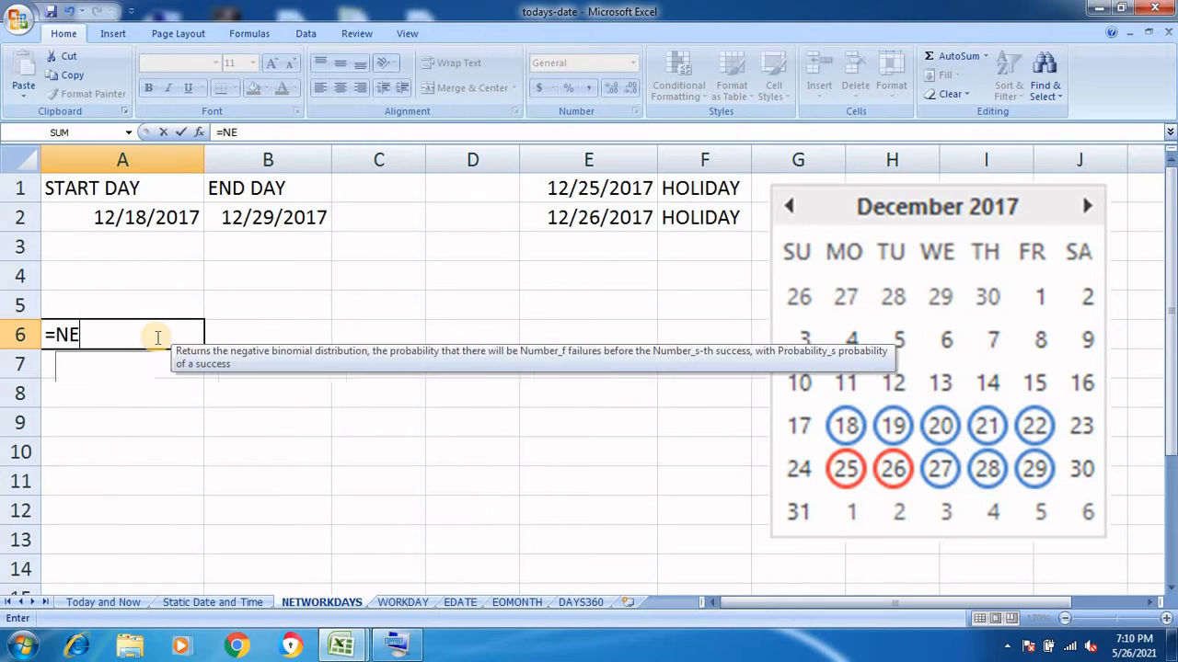
text(TW)
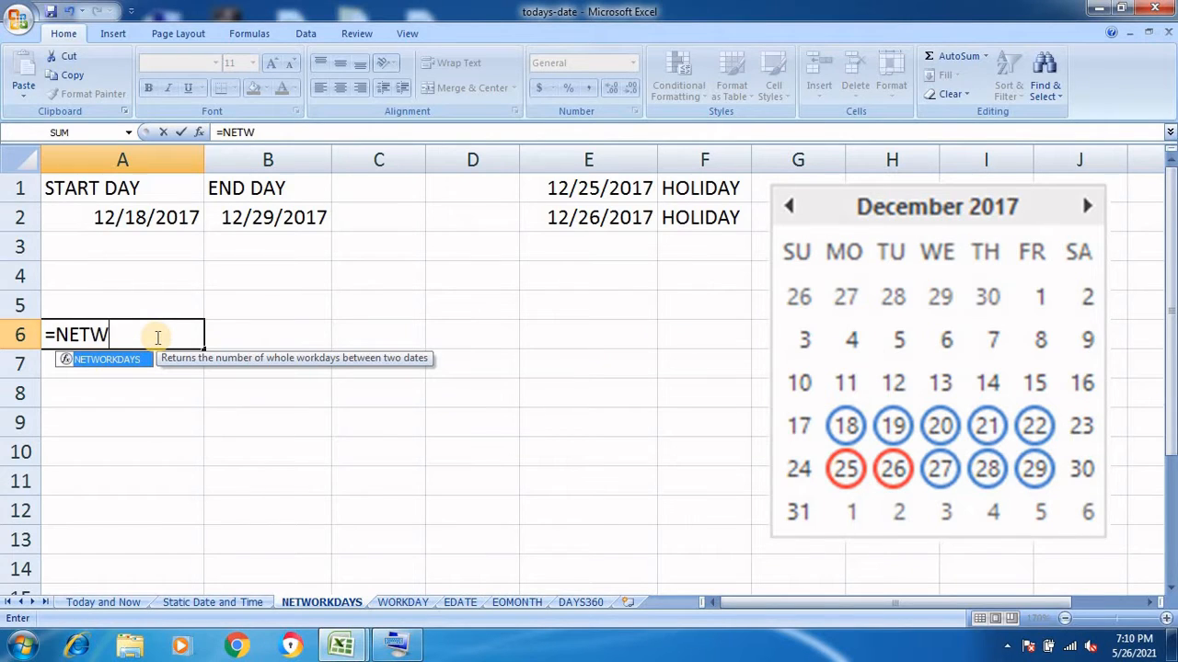
text(ORKDA)
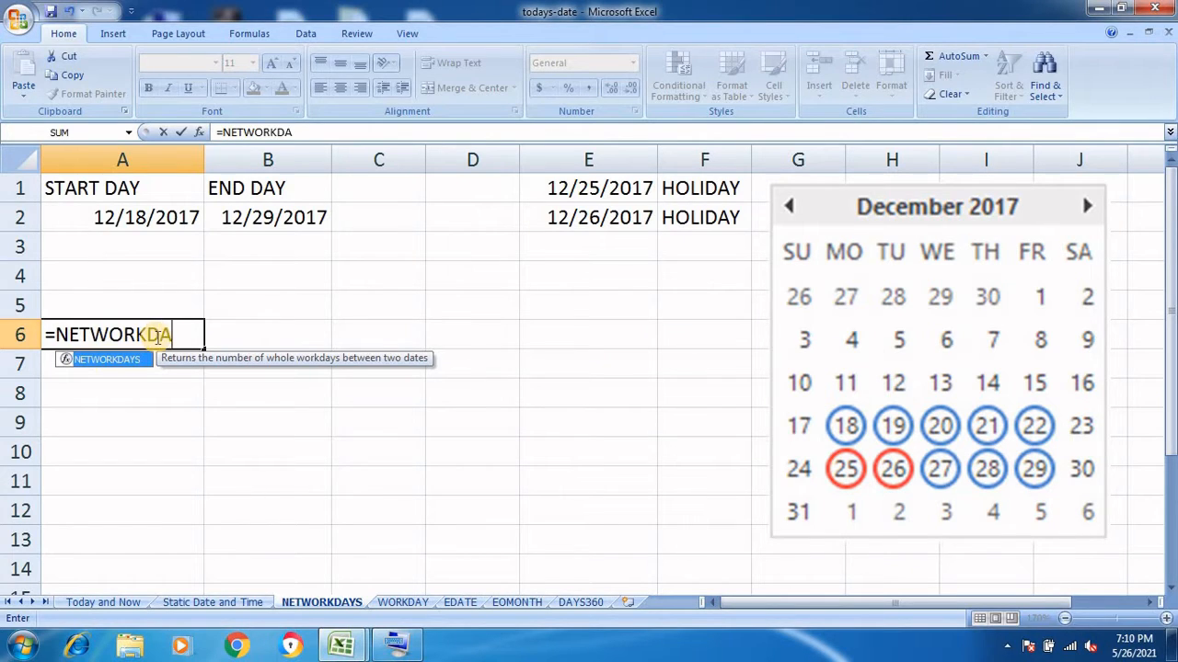
text(YS()
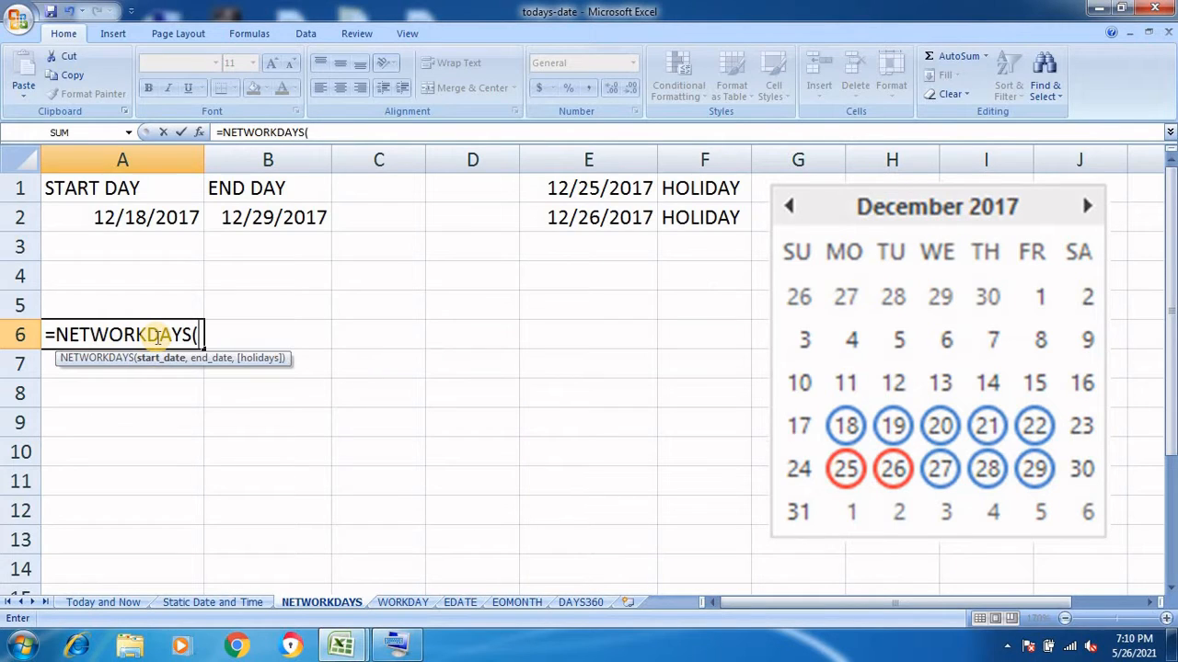
click(136, 218)
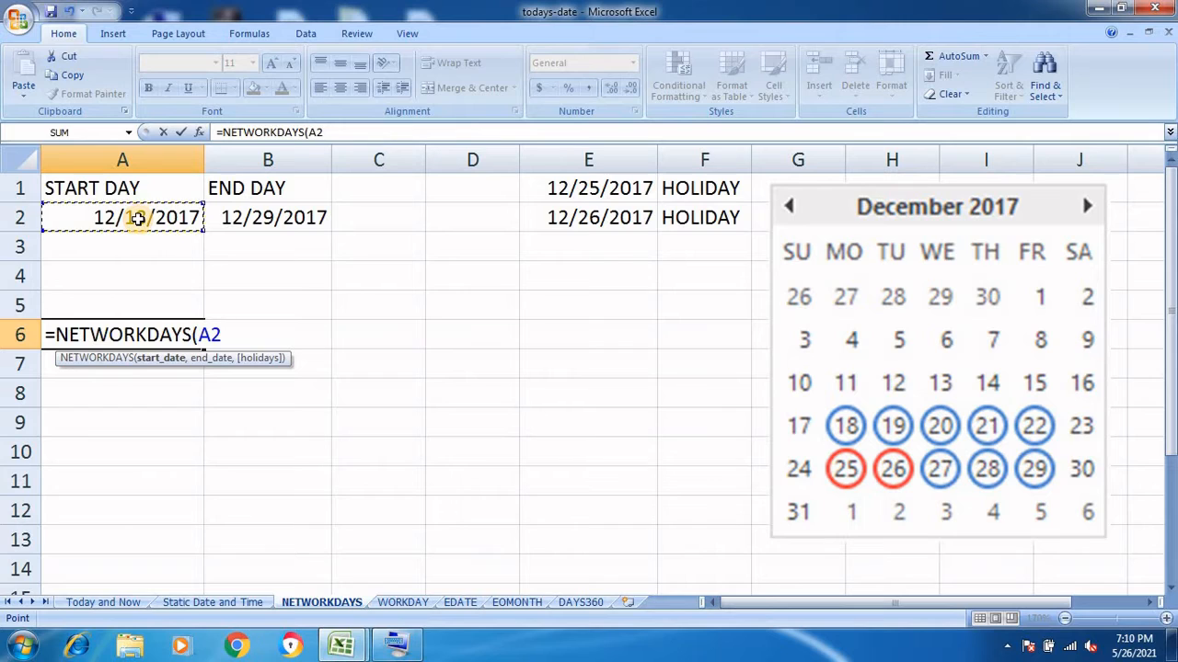
text(,)
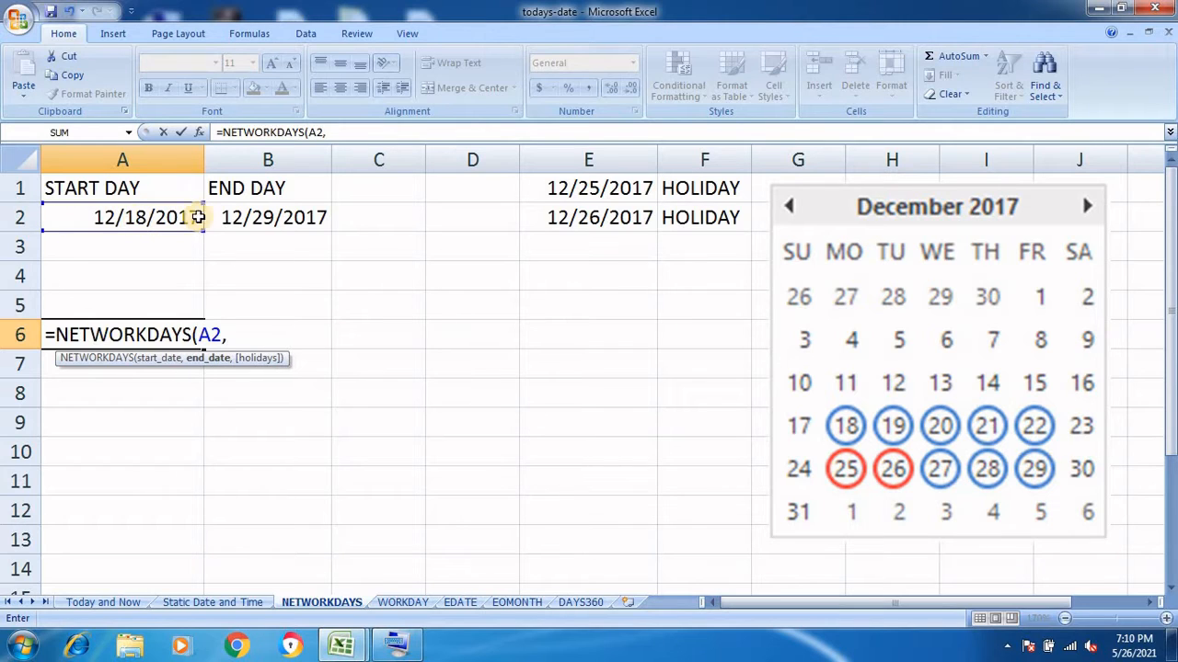
click(233, 218)
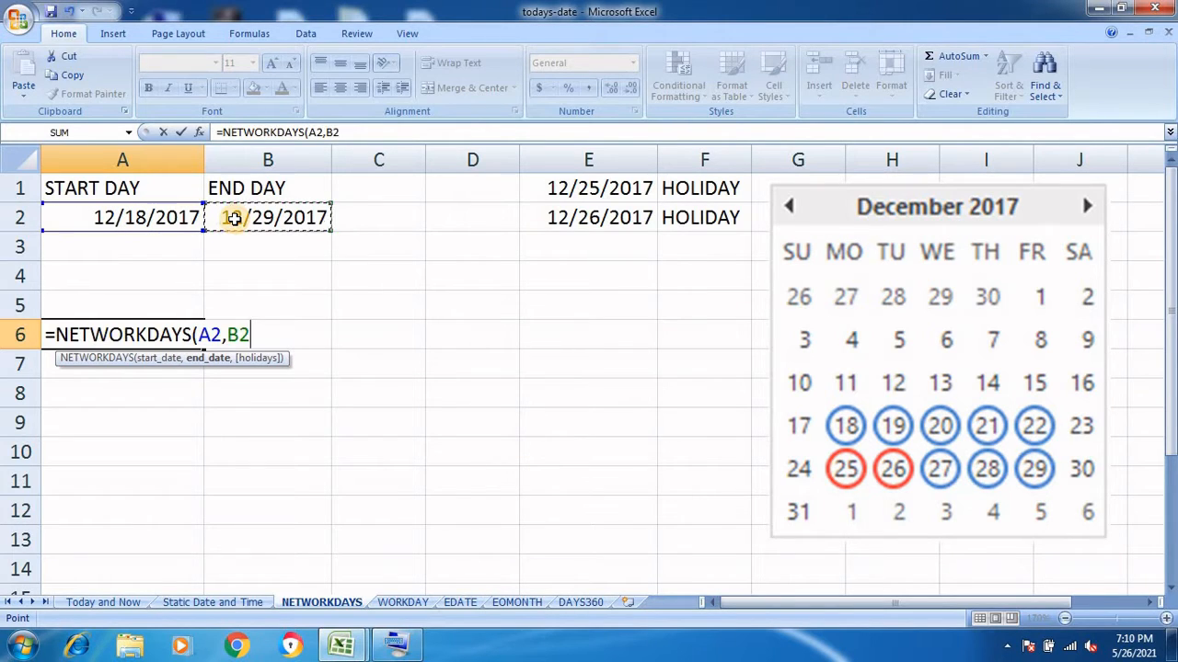
text())
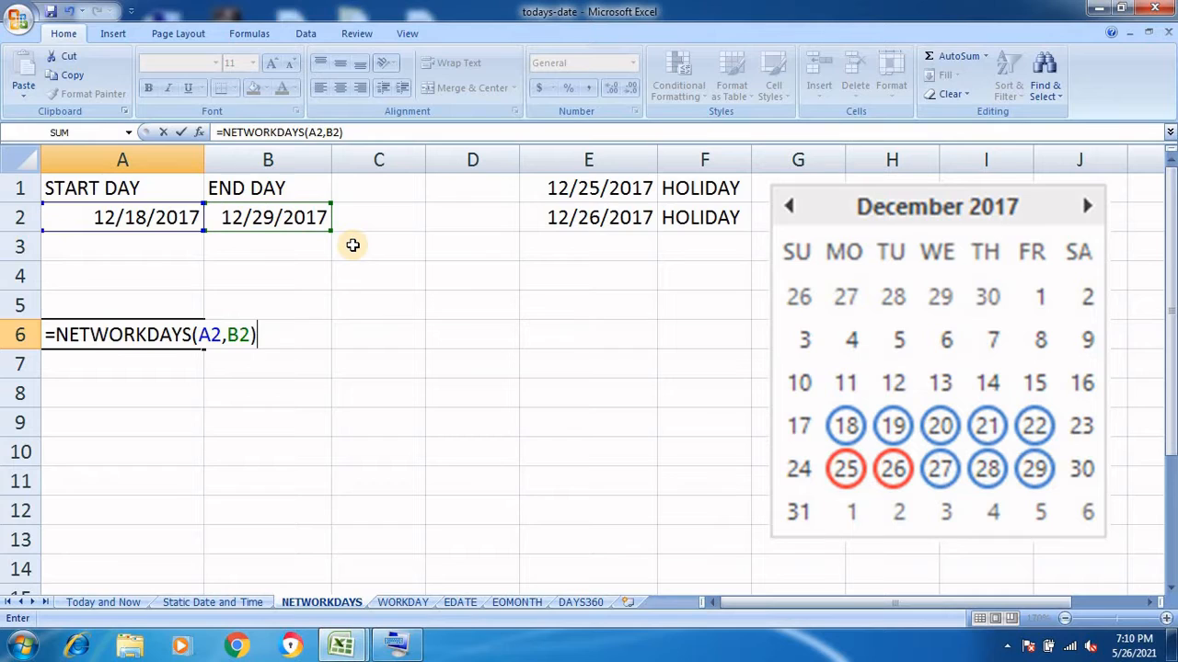
key(Return)
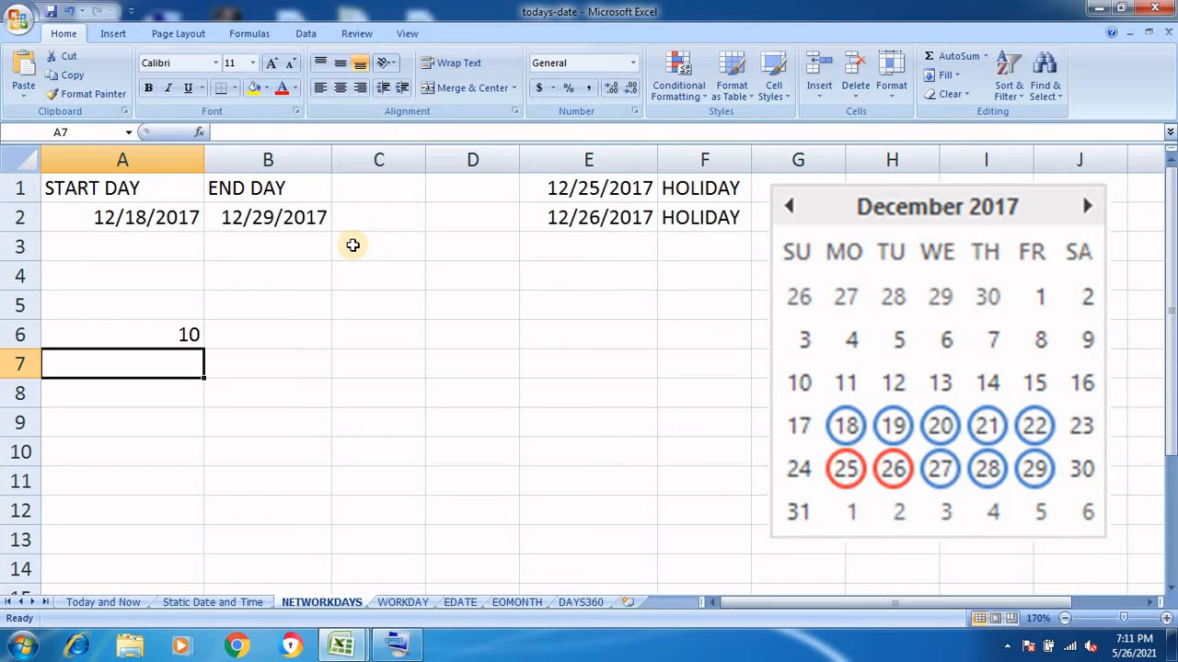
Enter =NETWORKDAYS(A2,B2,E1:E2) in A7, excluding the holidays to return 8, then reopen it
text(=)
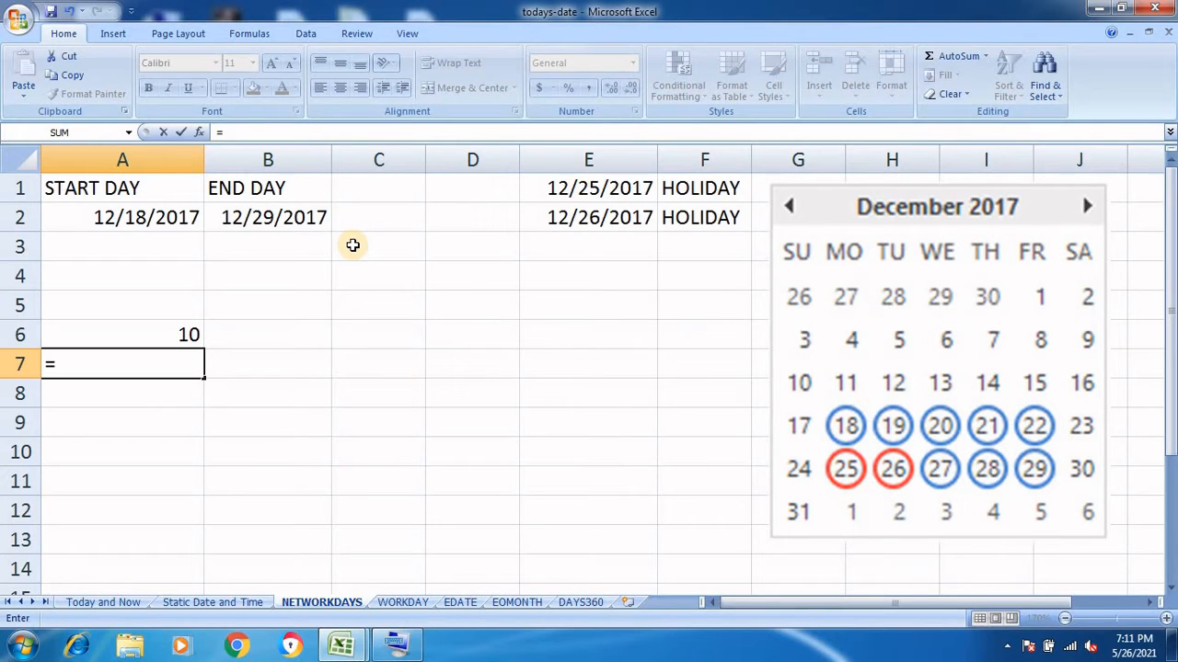
text(N)
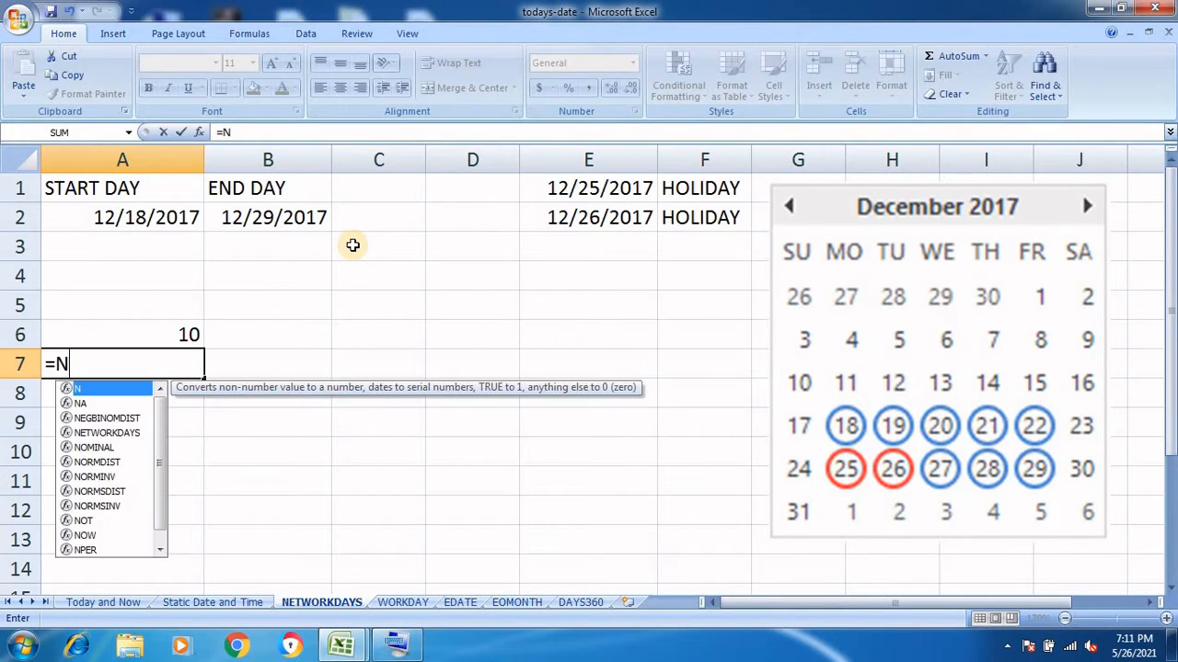
text(ET)
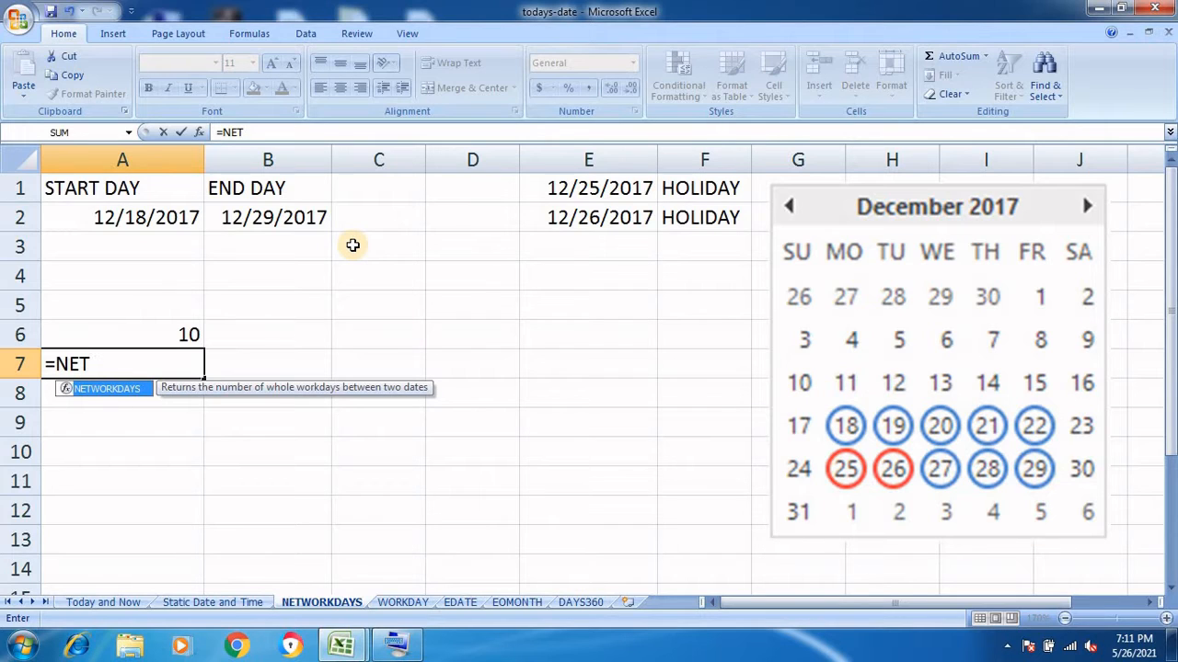
text(WORKD)
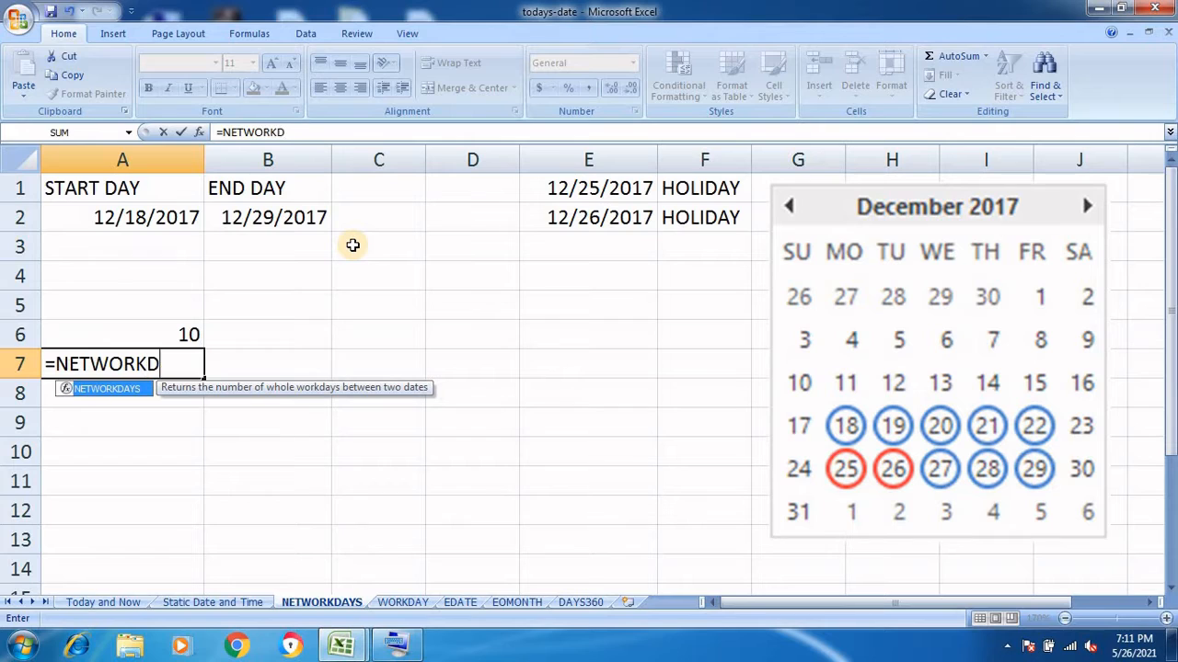
text(AYS(A2)
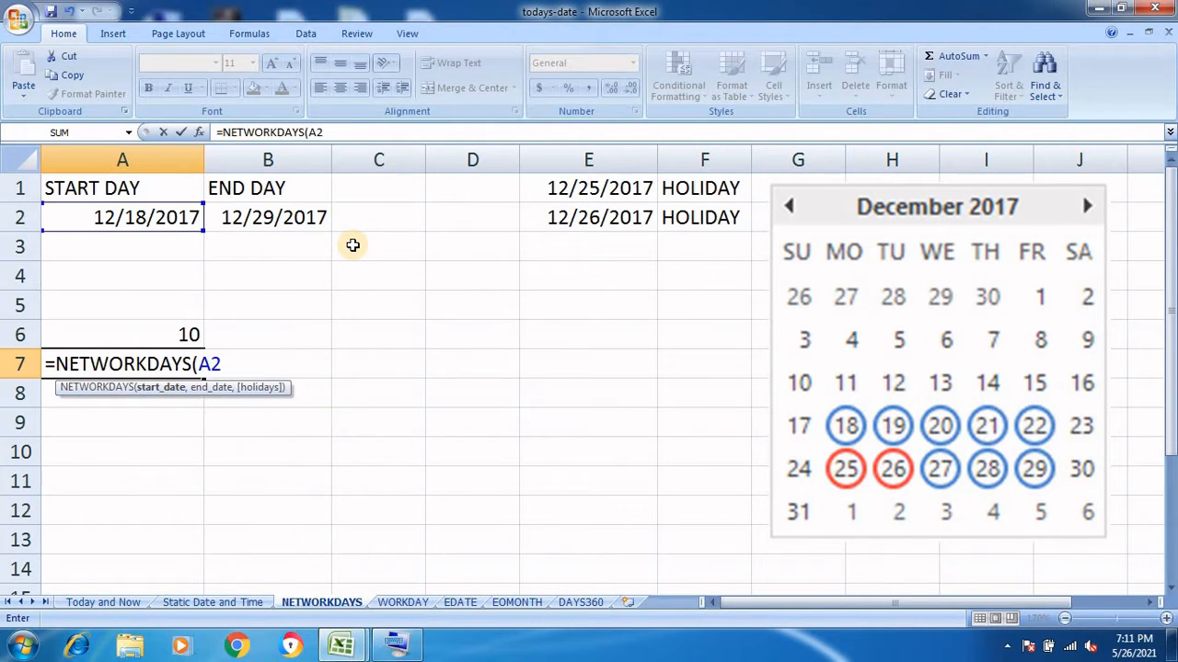
text(,)
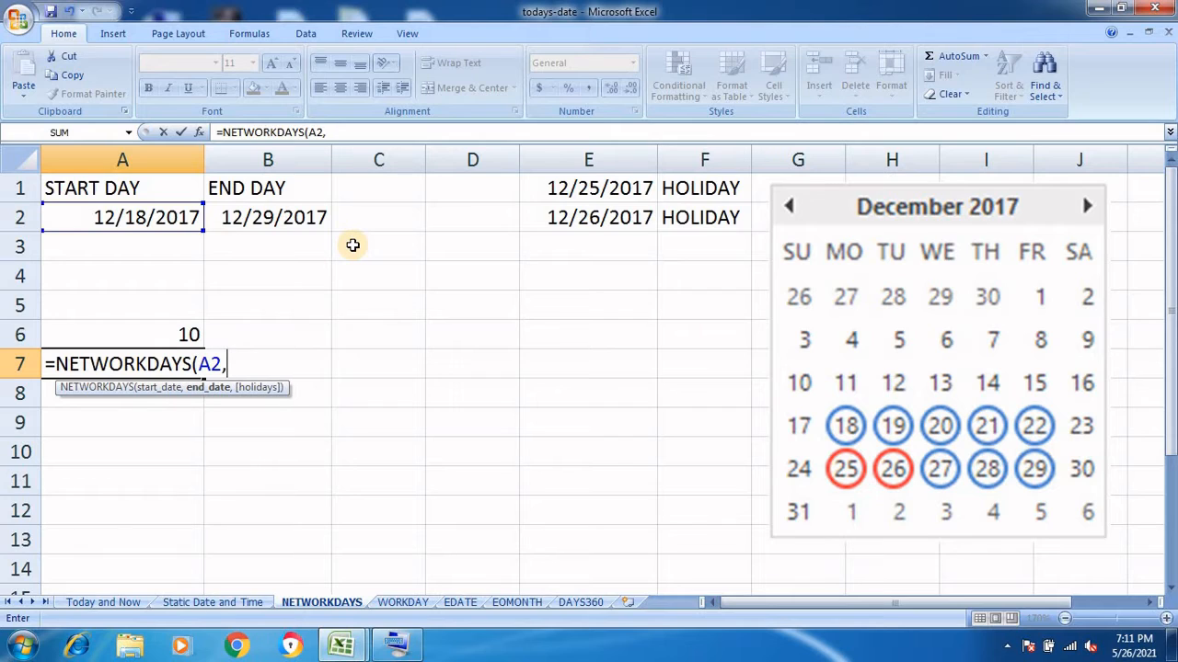
text(B2)
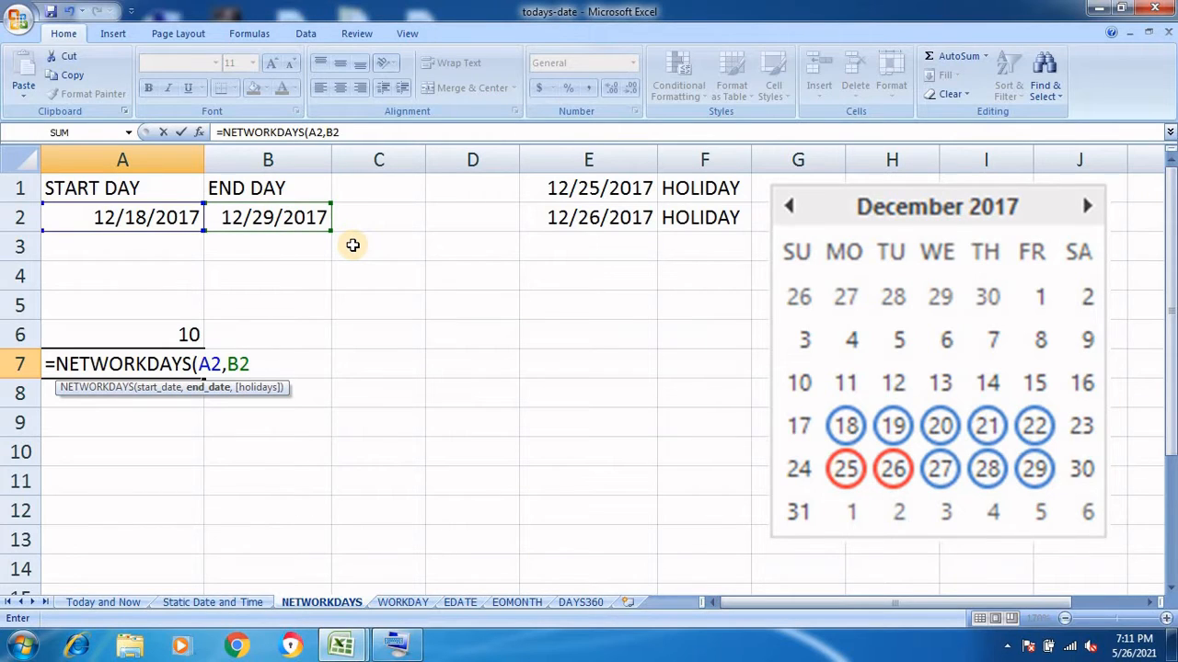
text(,)
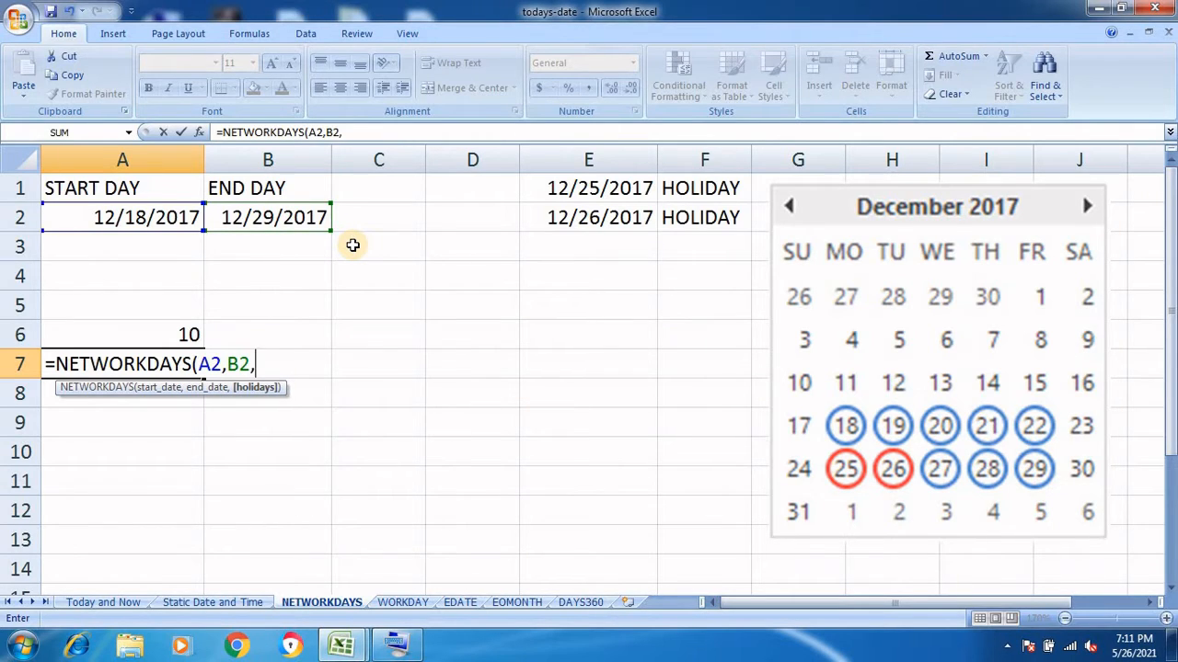
text(E1)
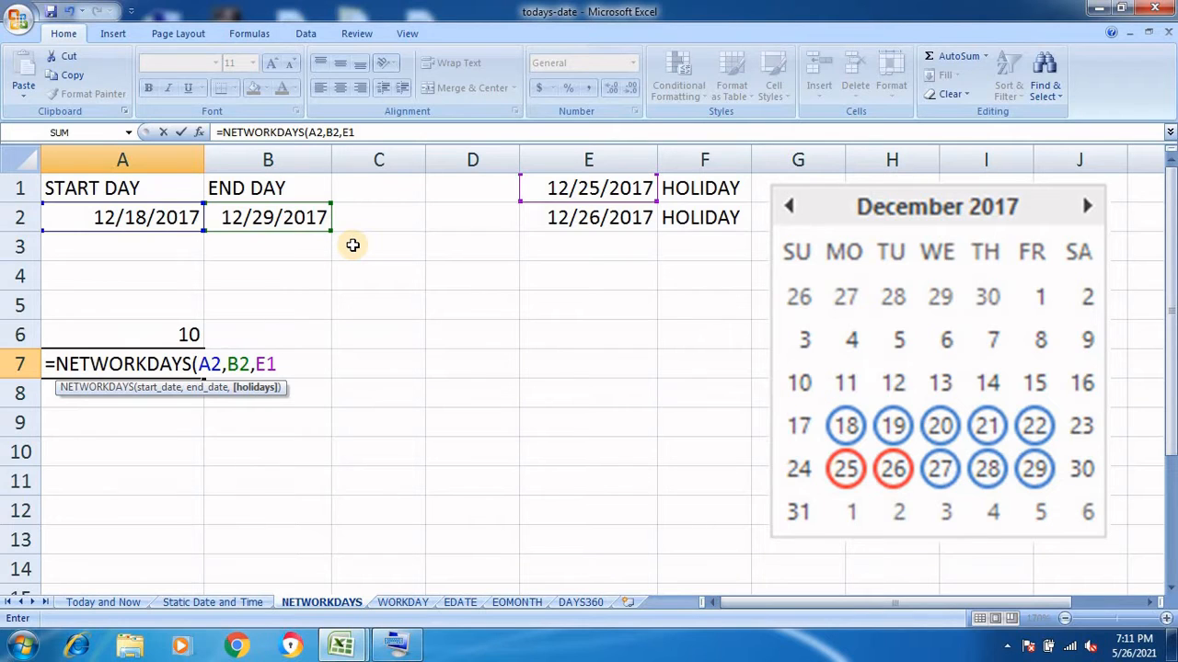
text(:E2))
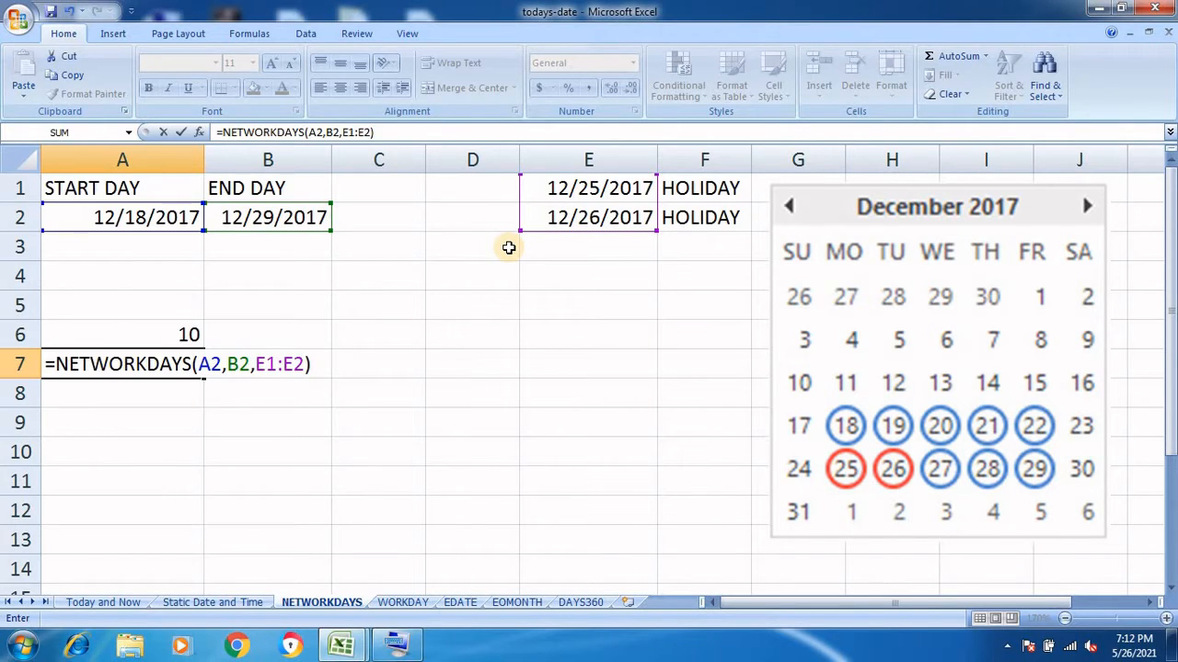
click(509, 248)
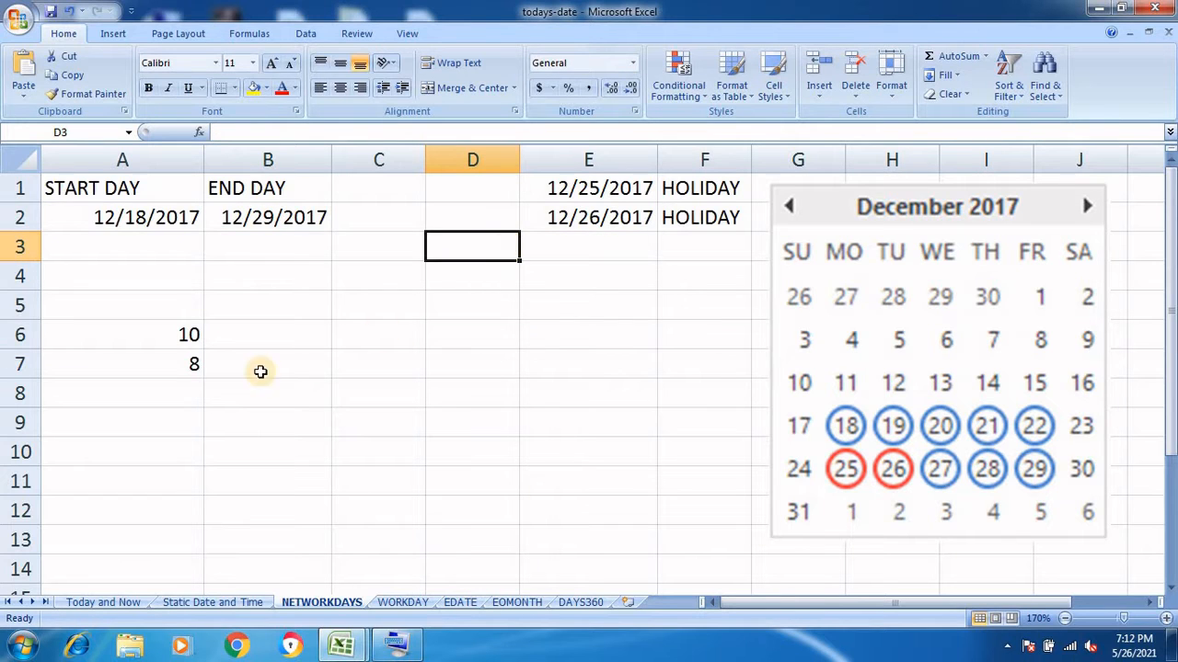
double_click(179, 367)
Confirm the A7 formula unchanged and select cell C7
key(Return)
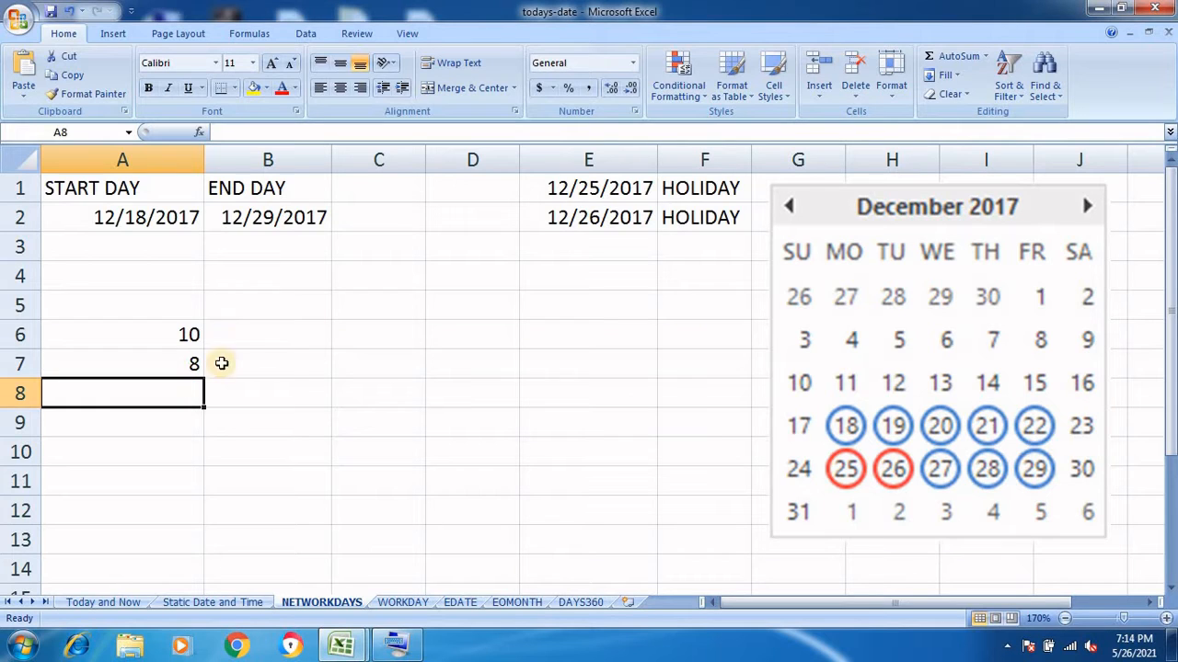
click(402, 375)
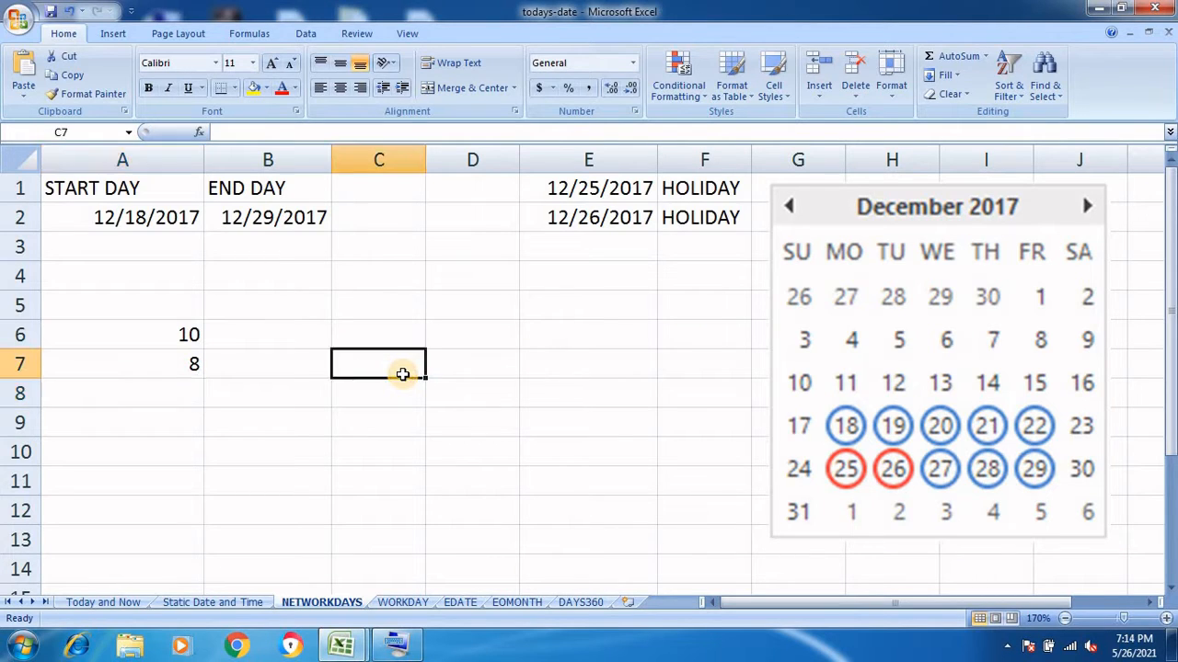
Switch to the WORKDAY sheet and zoom in
click(416, 603)
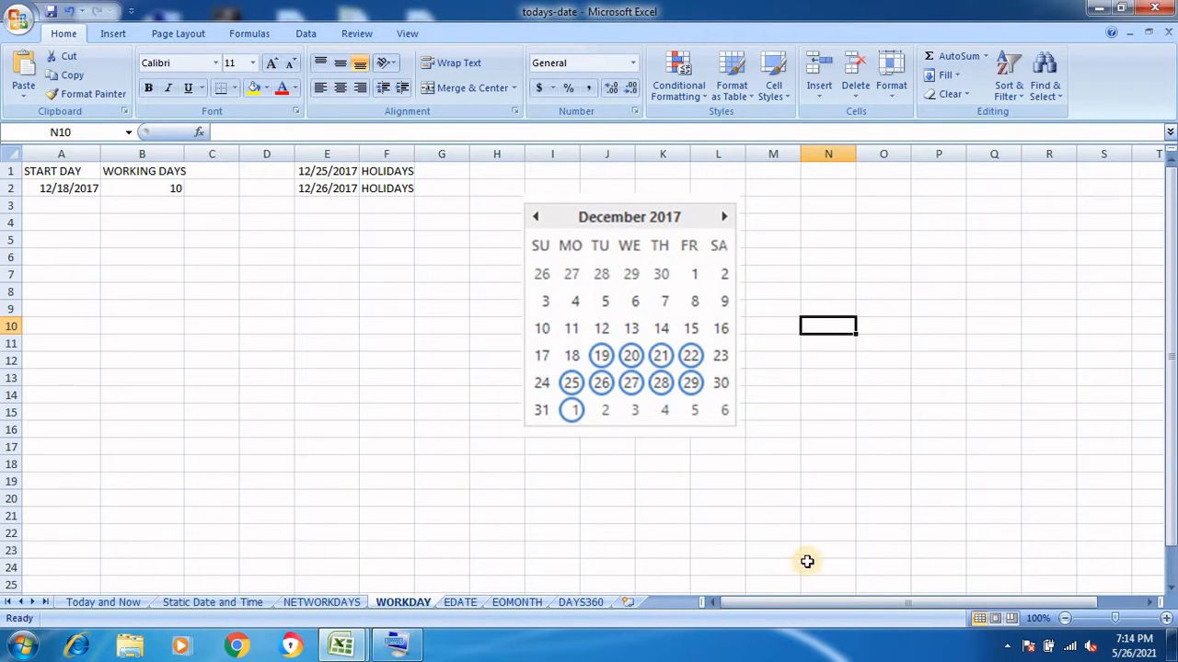
click(1165, 618)
click(1165, 619)
click(1165, 618)
click(1165, 618)
click(1165, 618)
click(1165, 619)
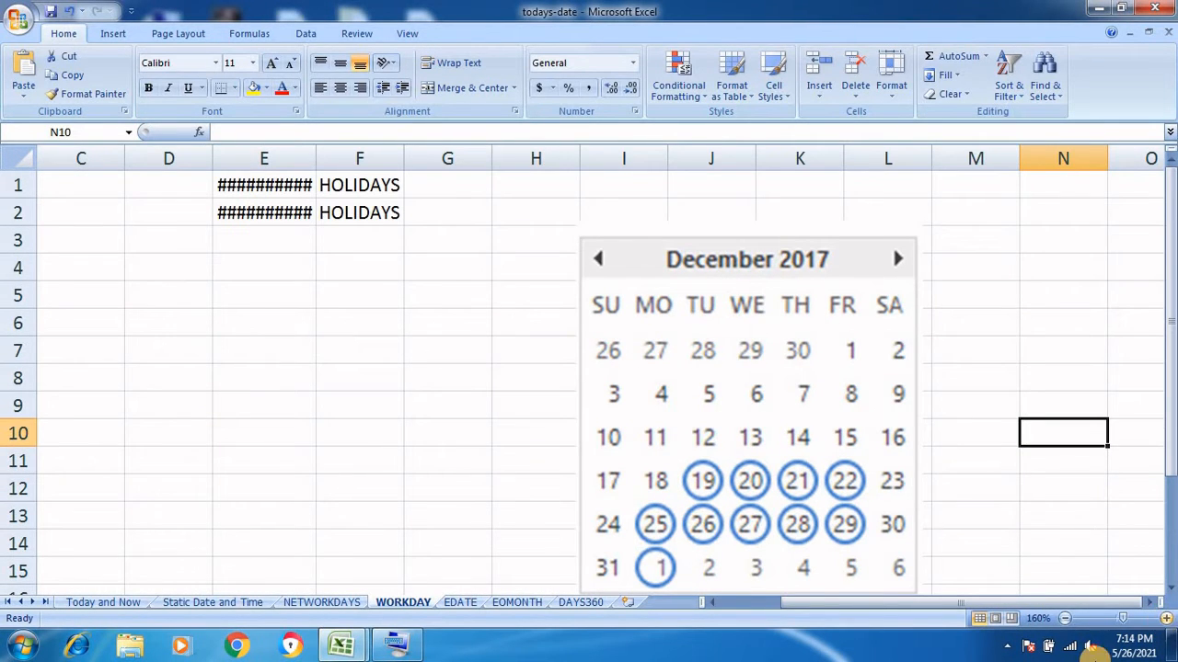
click(826, 604)
drag(827, 604, 771, 611)
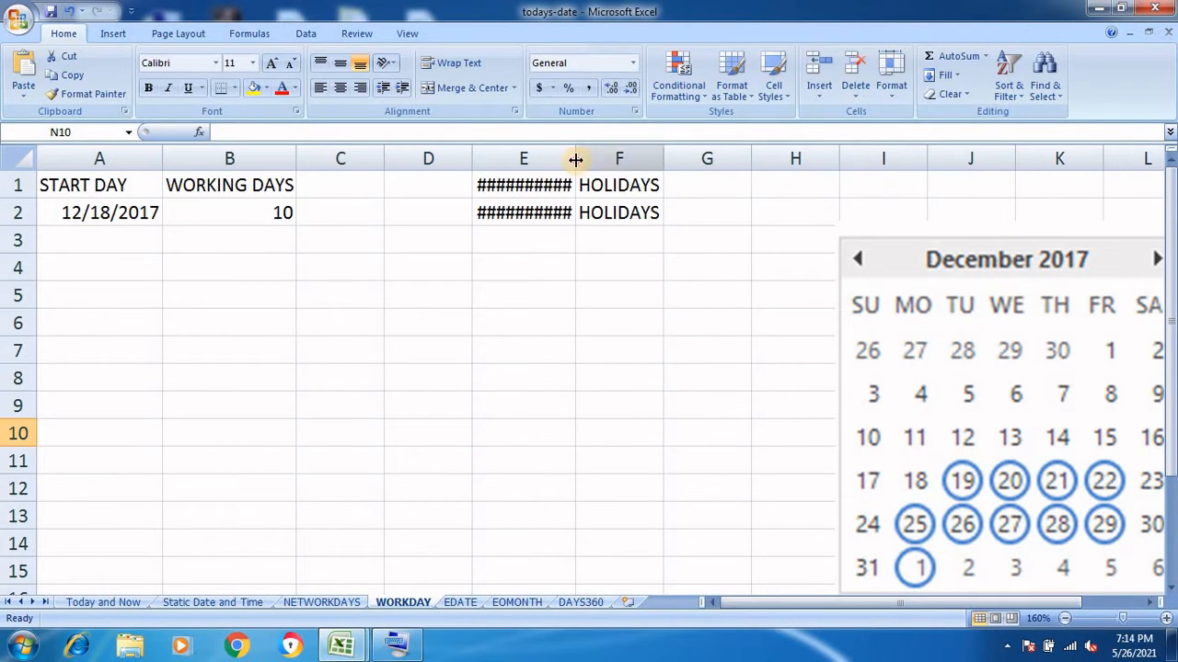
Widen column E to show 12/25/2017 and 12/26/2017, and place the calendar beside them
drag(573, 158, 600, 158)
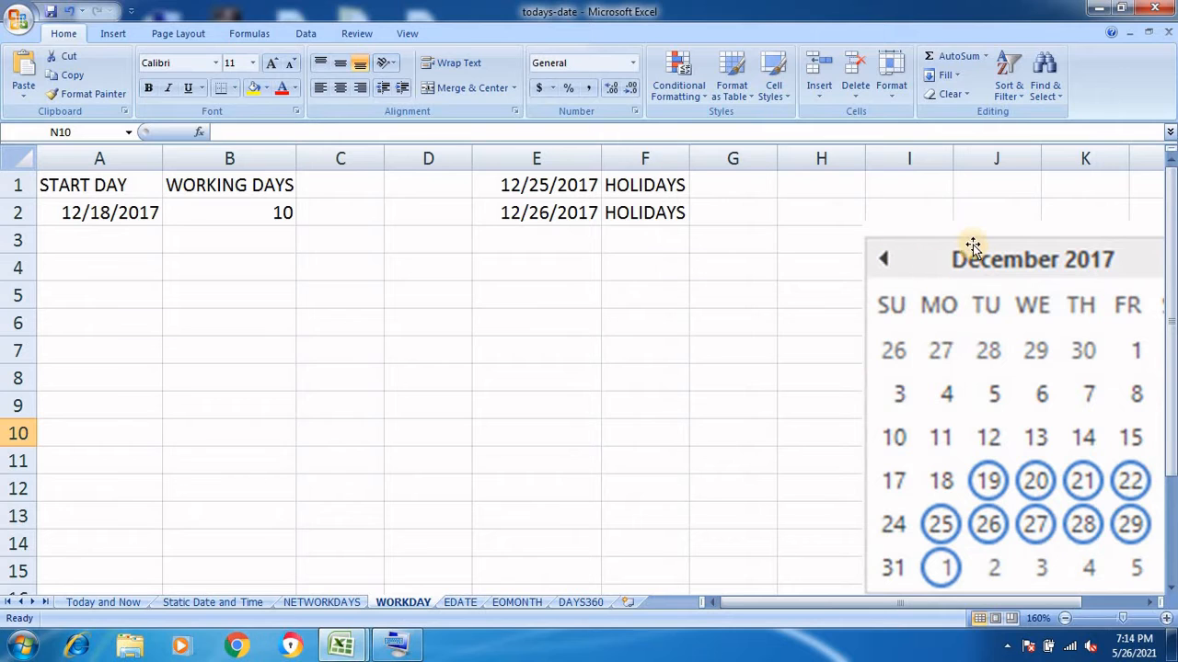
drag(970, 249, 678, 253)
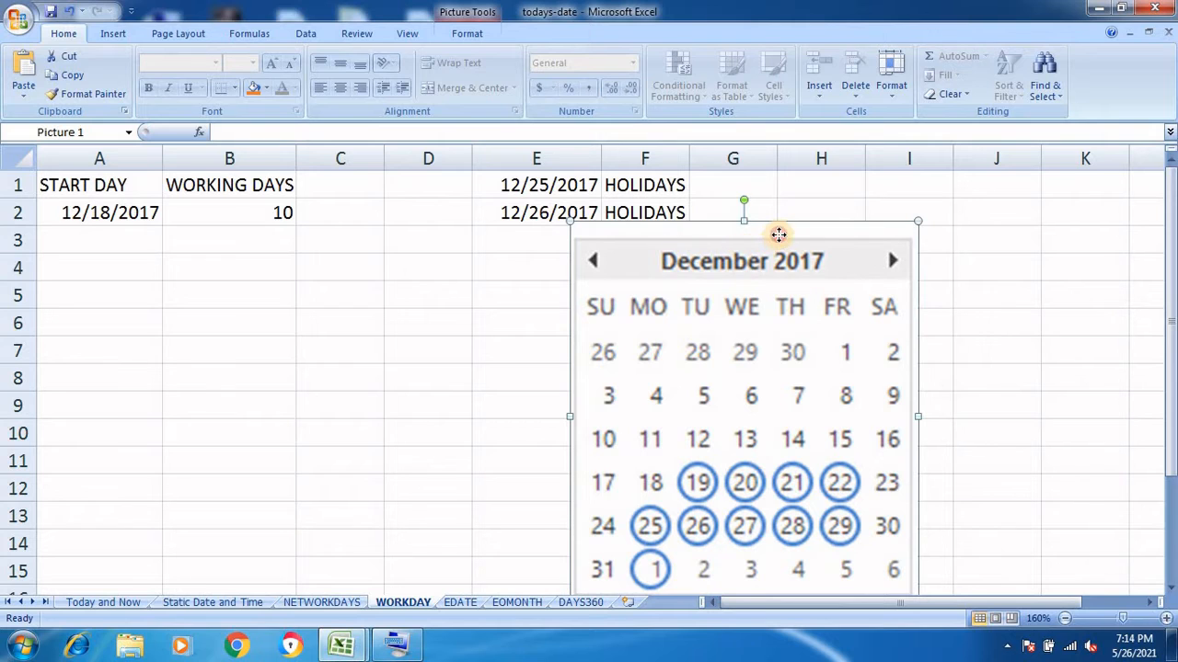
drag(779, 236, 921, 192)
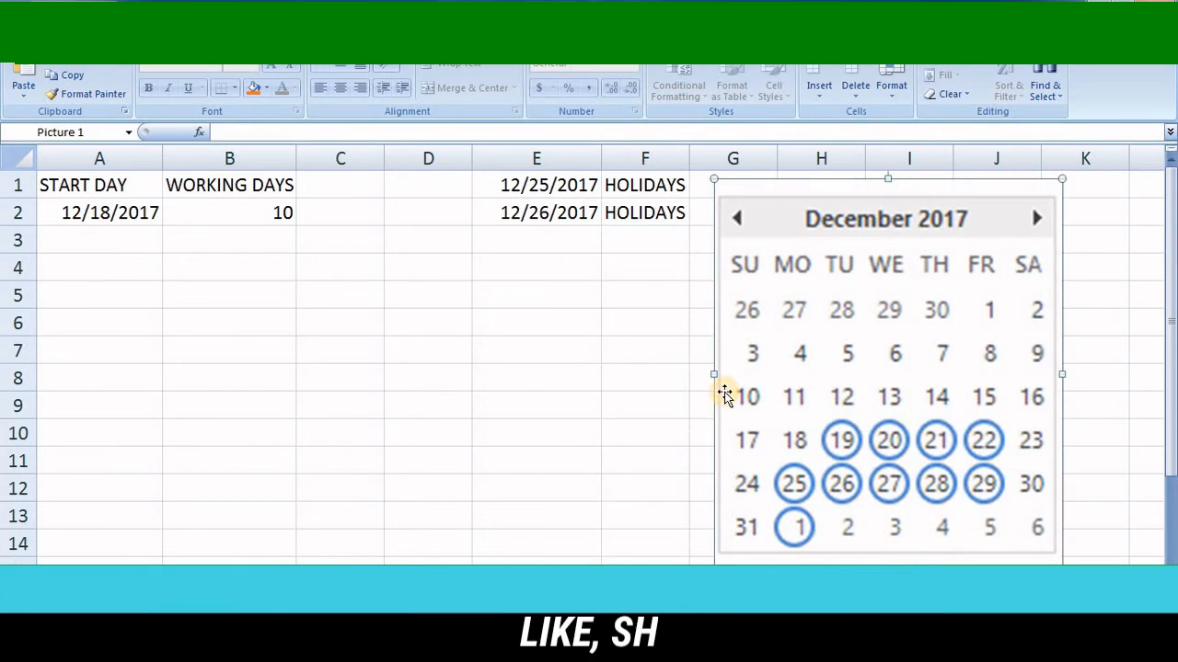
click(118, 323)
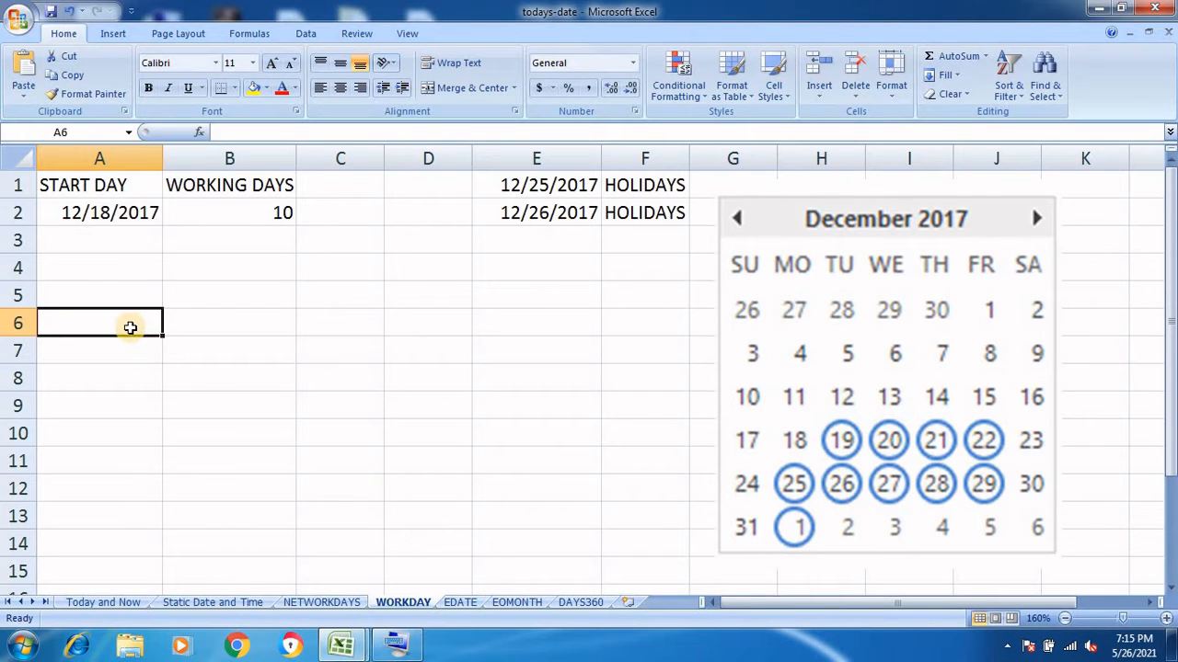
Enter =WORKDAY(A2,B2) in A6, returning serial 43101 for 10 working days after the start
text(=)
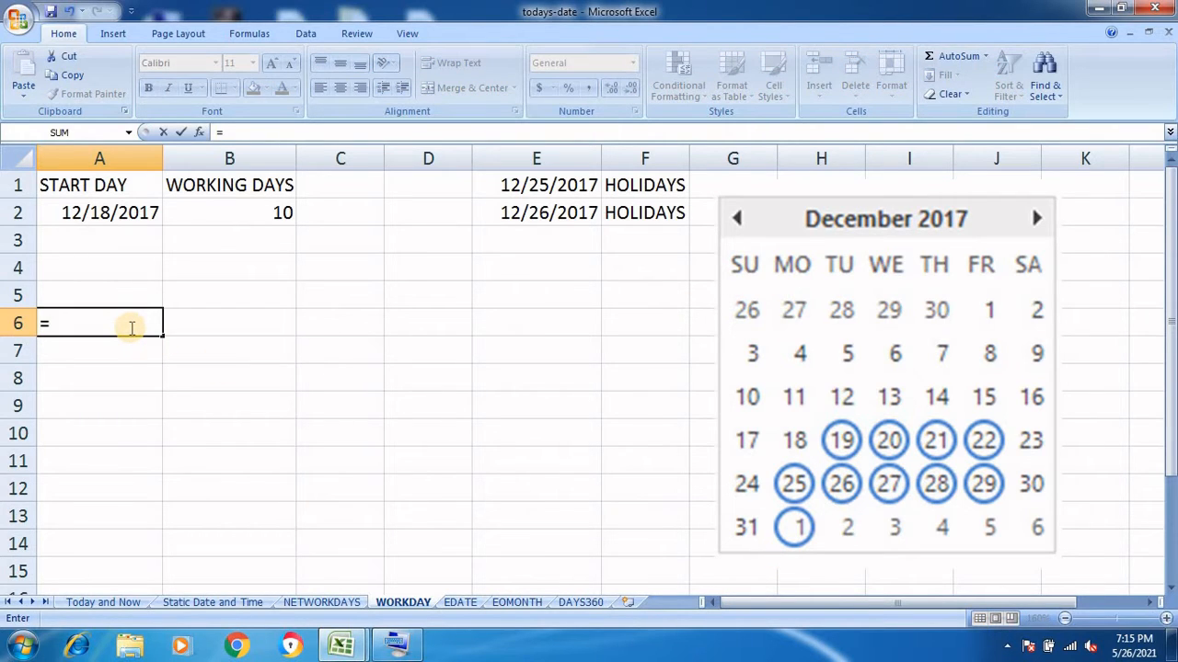
text(WOR)
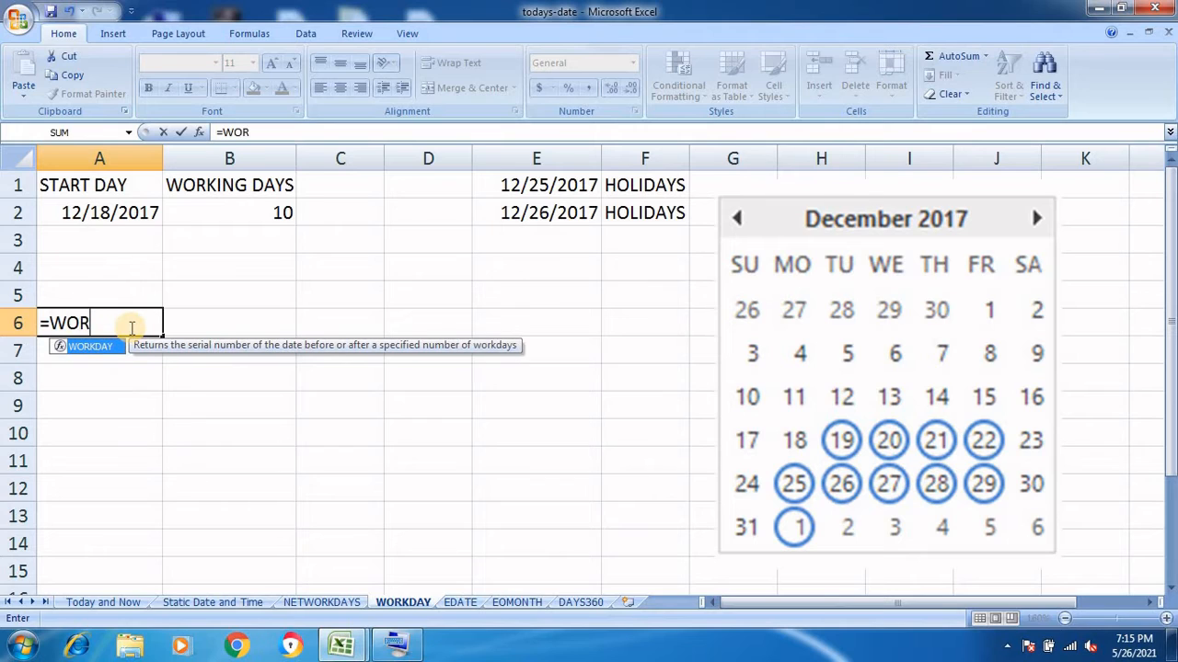
text(KDAY()
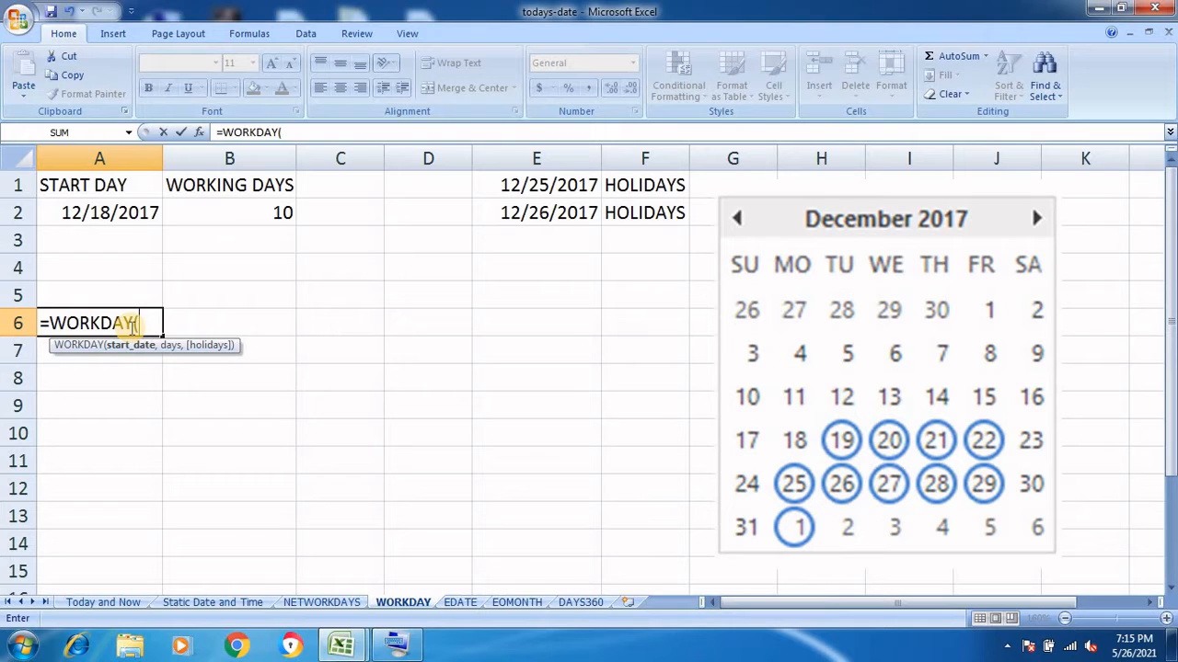
click(123, 213)
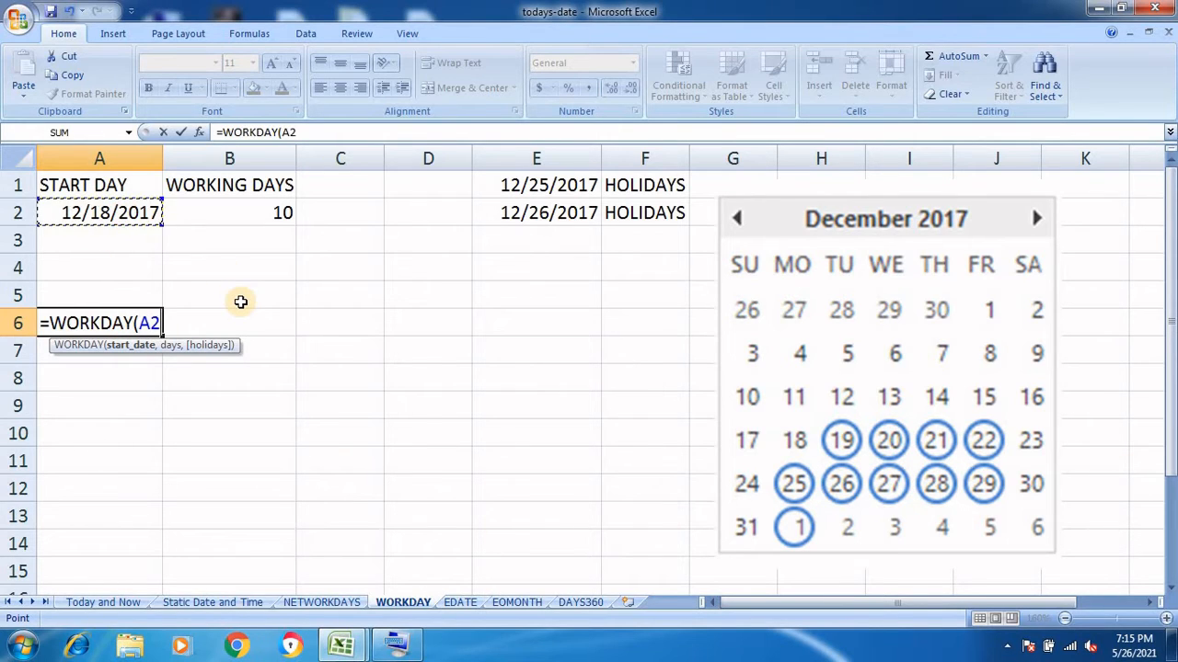
text(,)
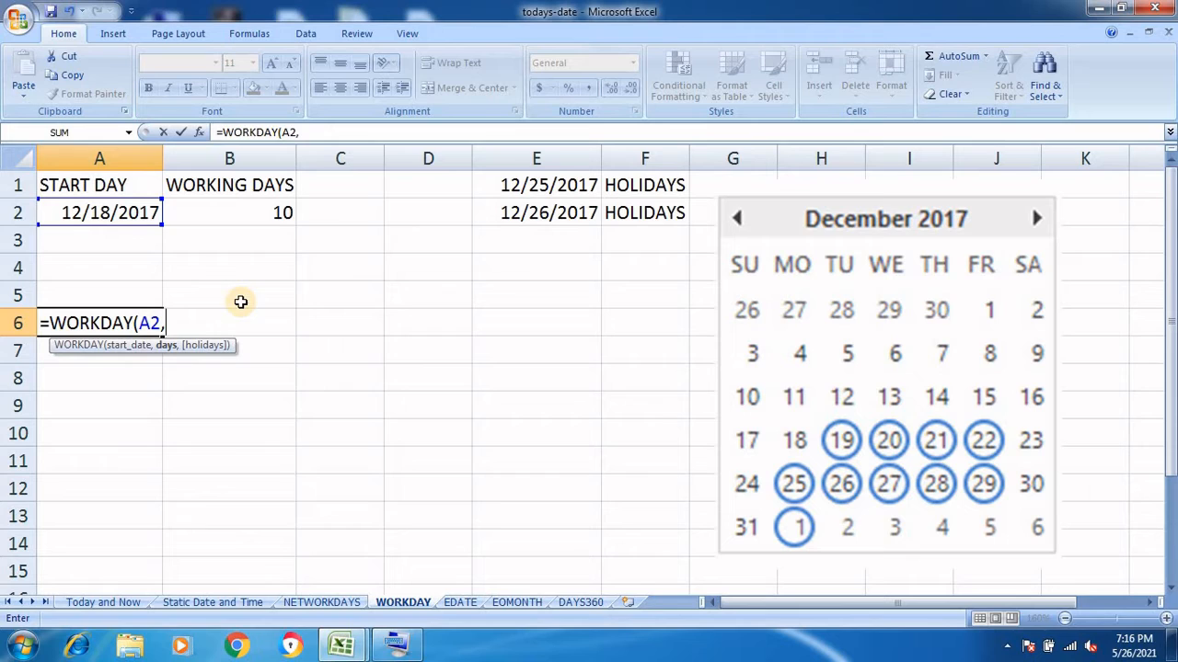
click(261, 215)
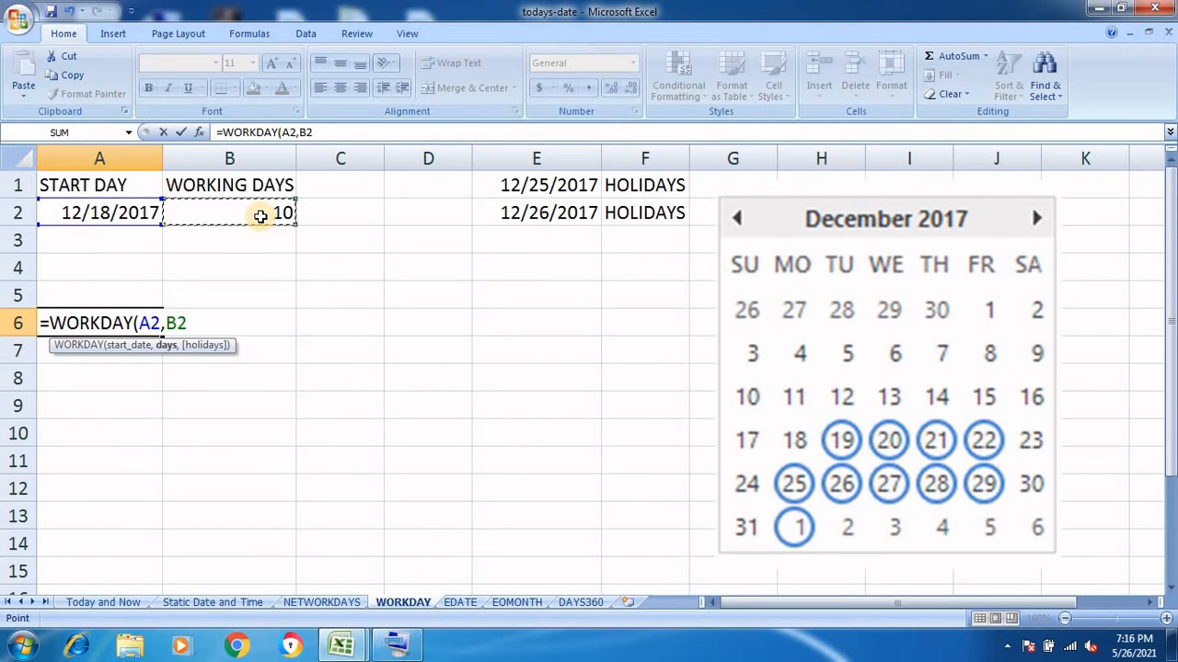
text())
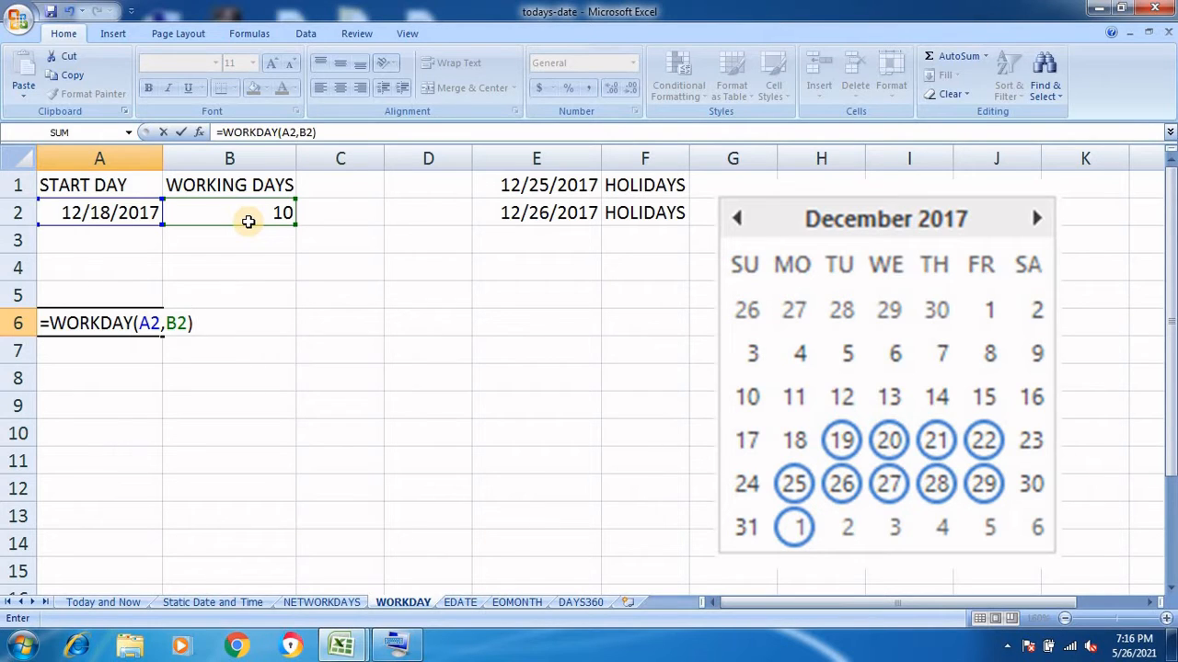
key(Return)
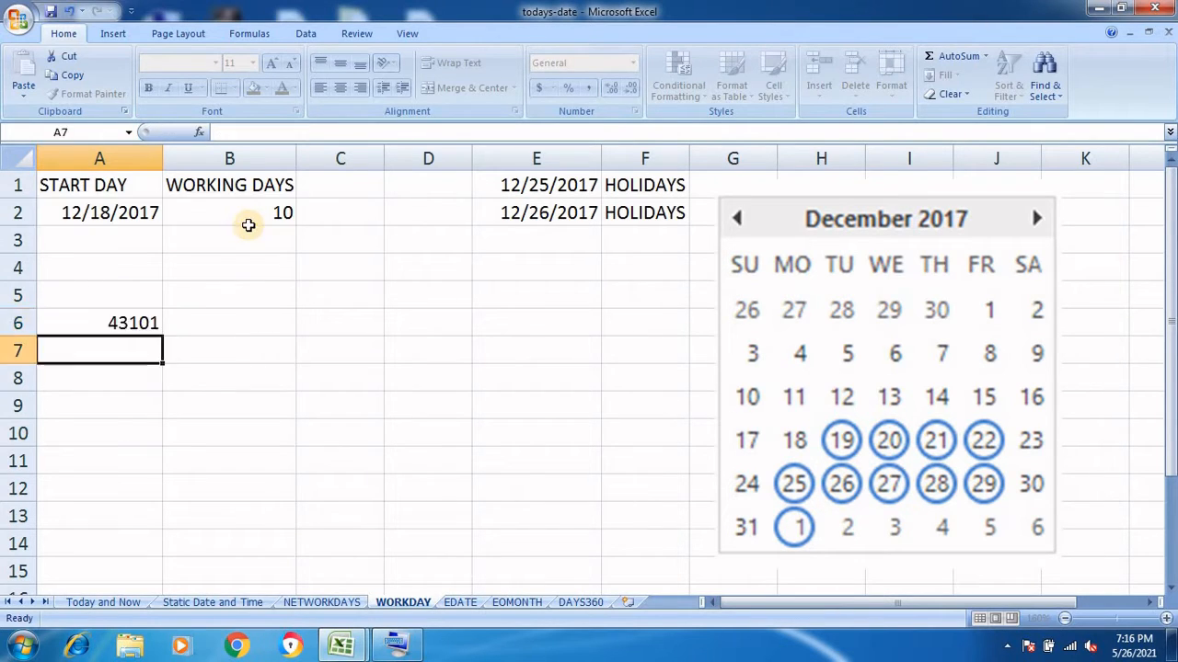
click(125, 325)
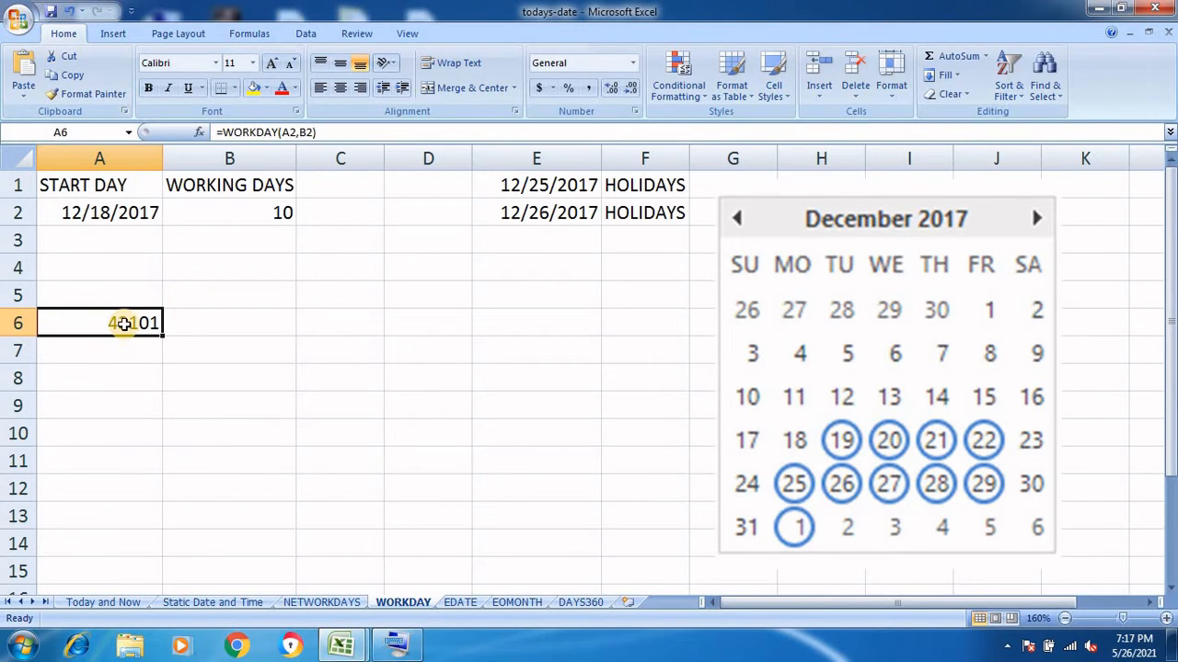
Apply the Short Date number format to A6 so it reads 1/1/2018
click(632, 61)
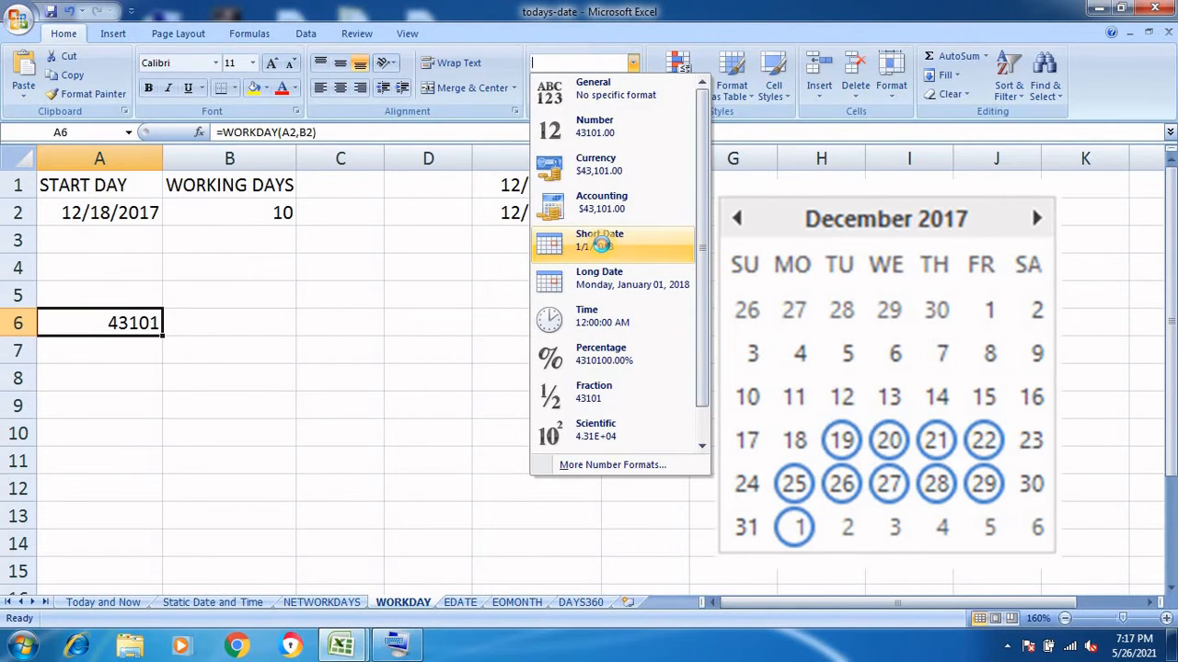
click(604, 250)
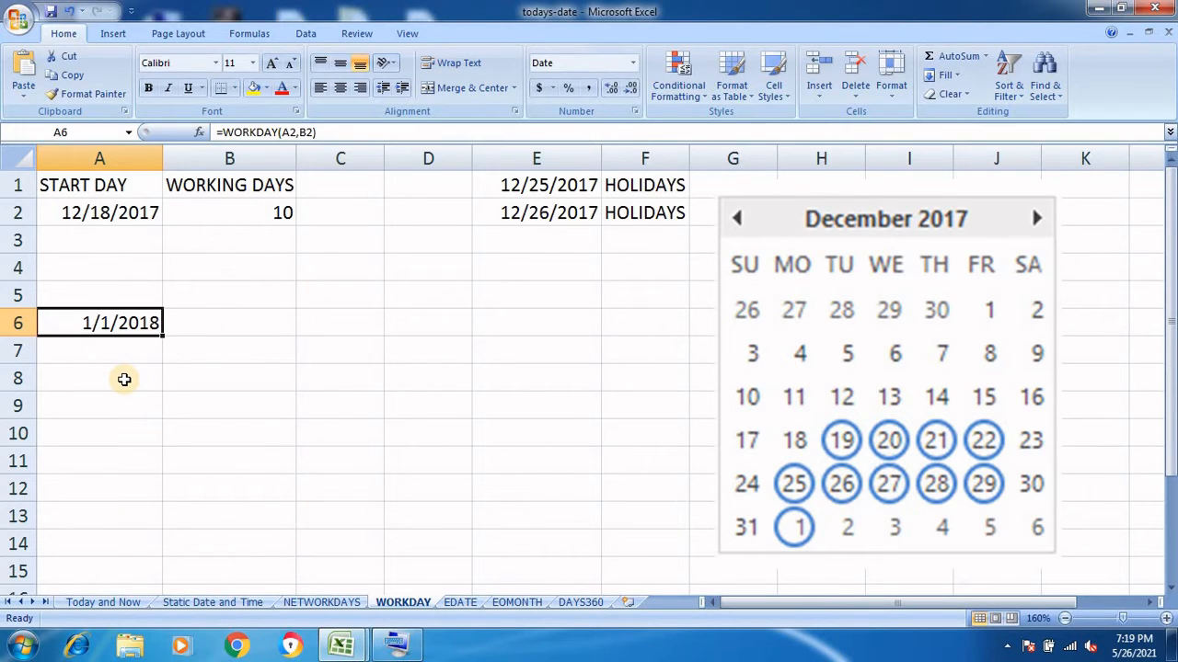
In A8, type =WORKDAY(A2,B2,E1:E2) to skip the E1:E2 holidays
click(124, 379)
text(=)
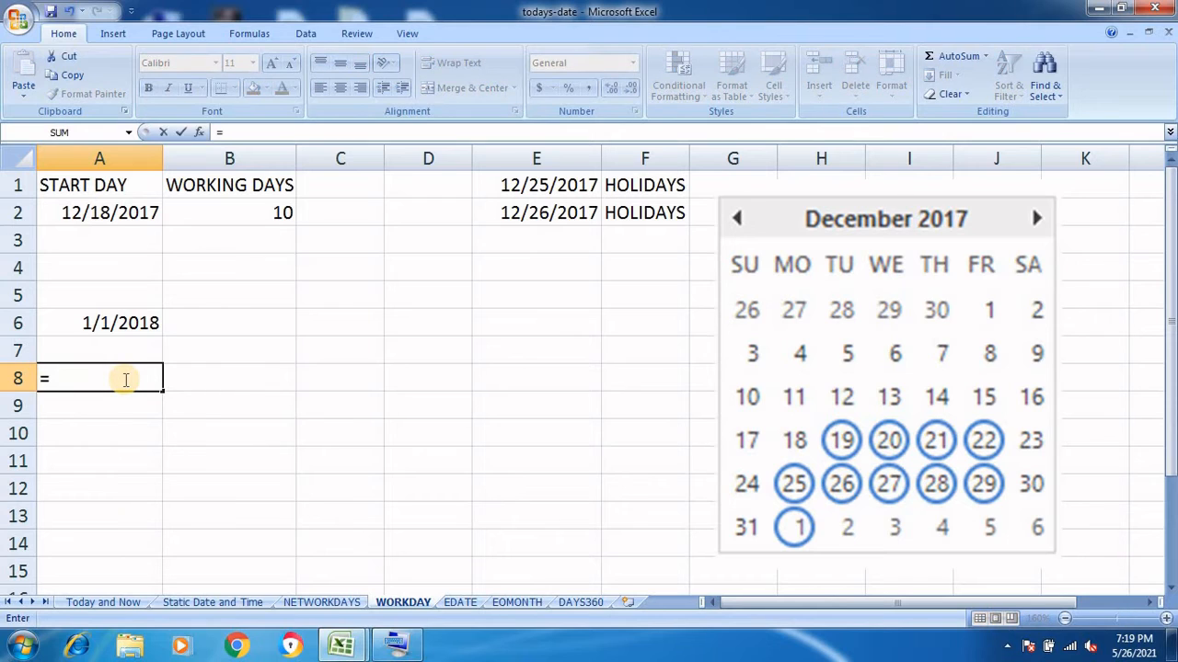
text(WO)
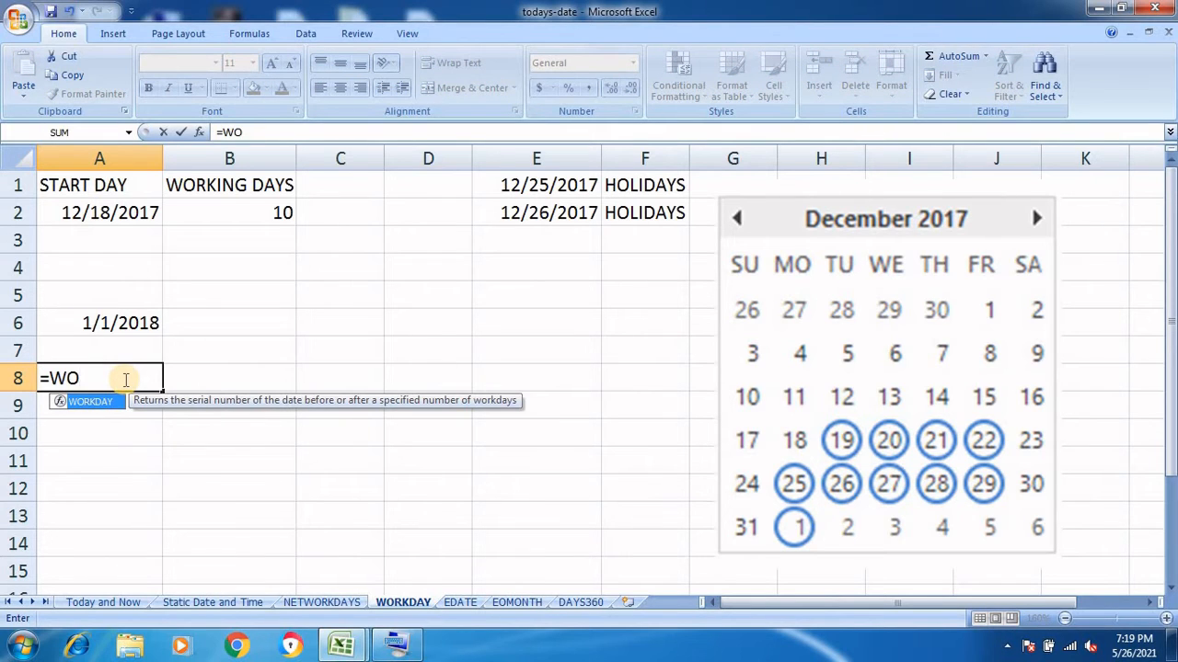
text(RKDAY()
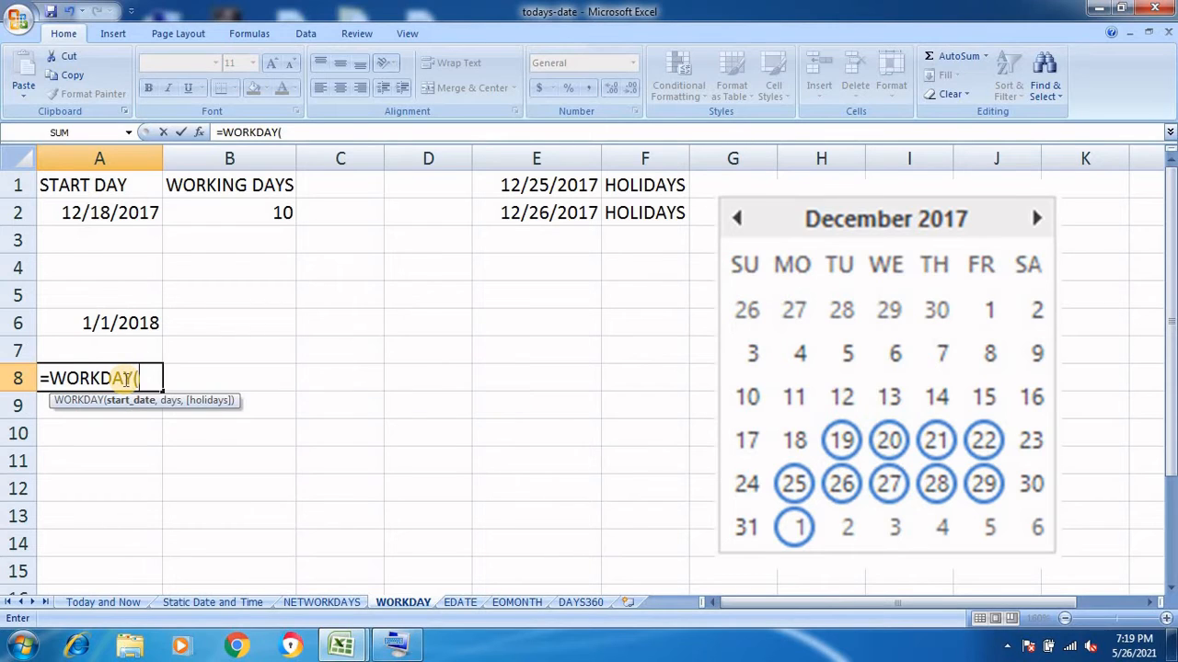
text(A)
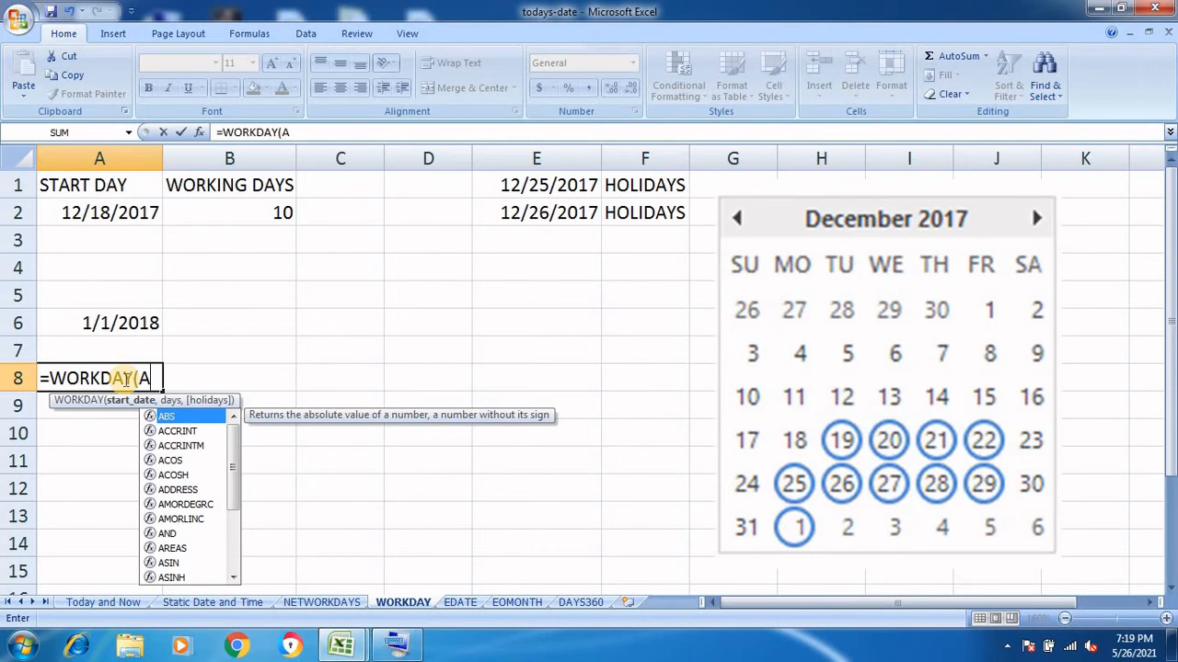
text(2,)
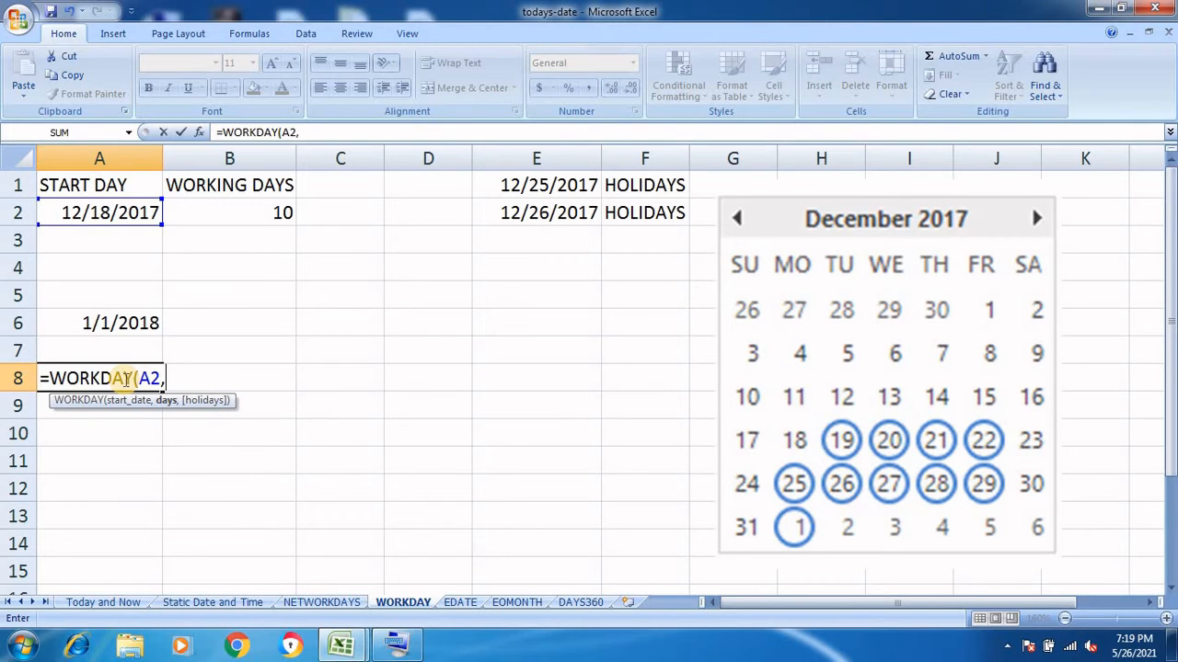
text(B2)
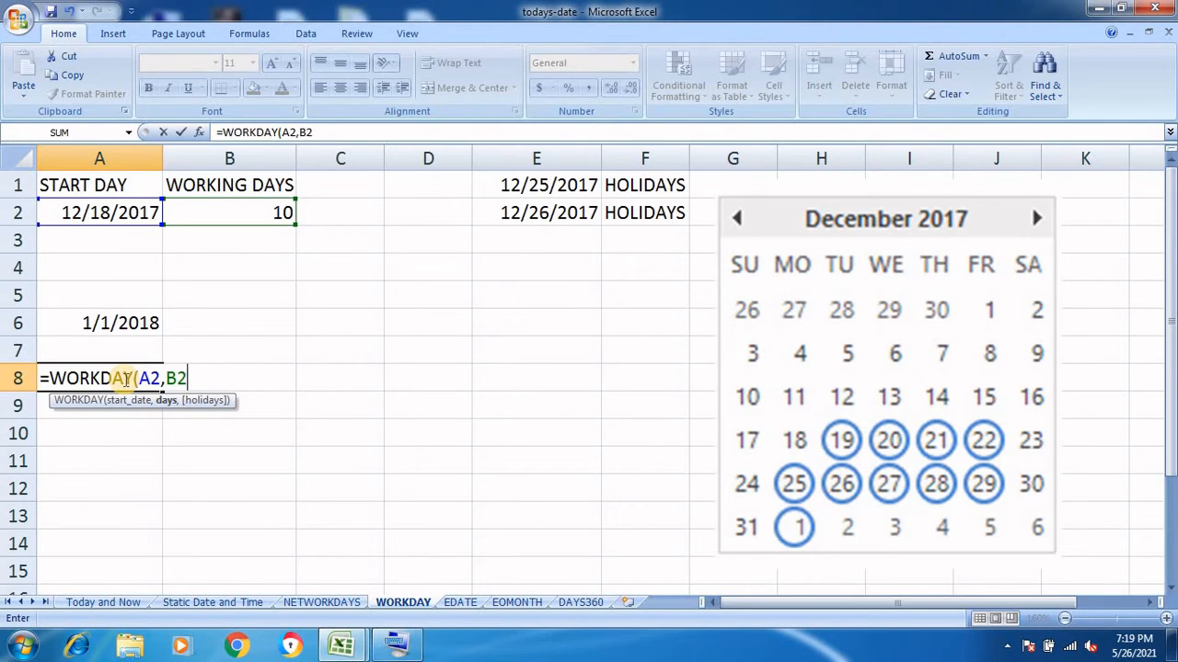
text(,E1)
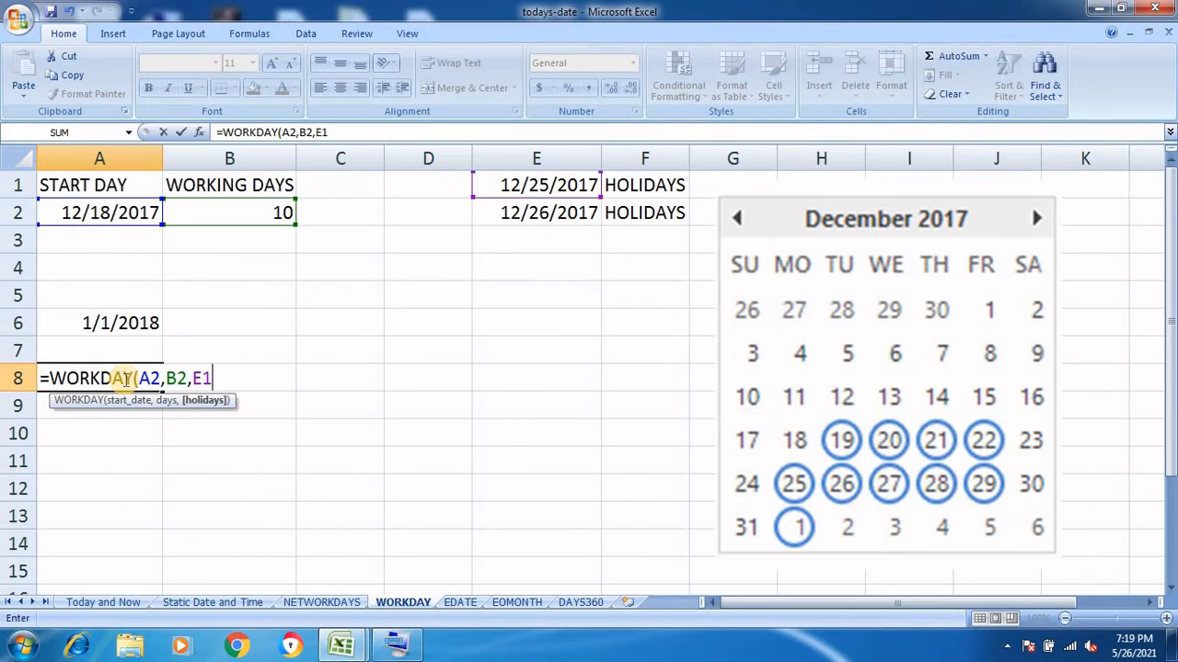
text(:E2))
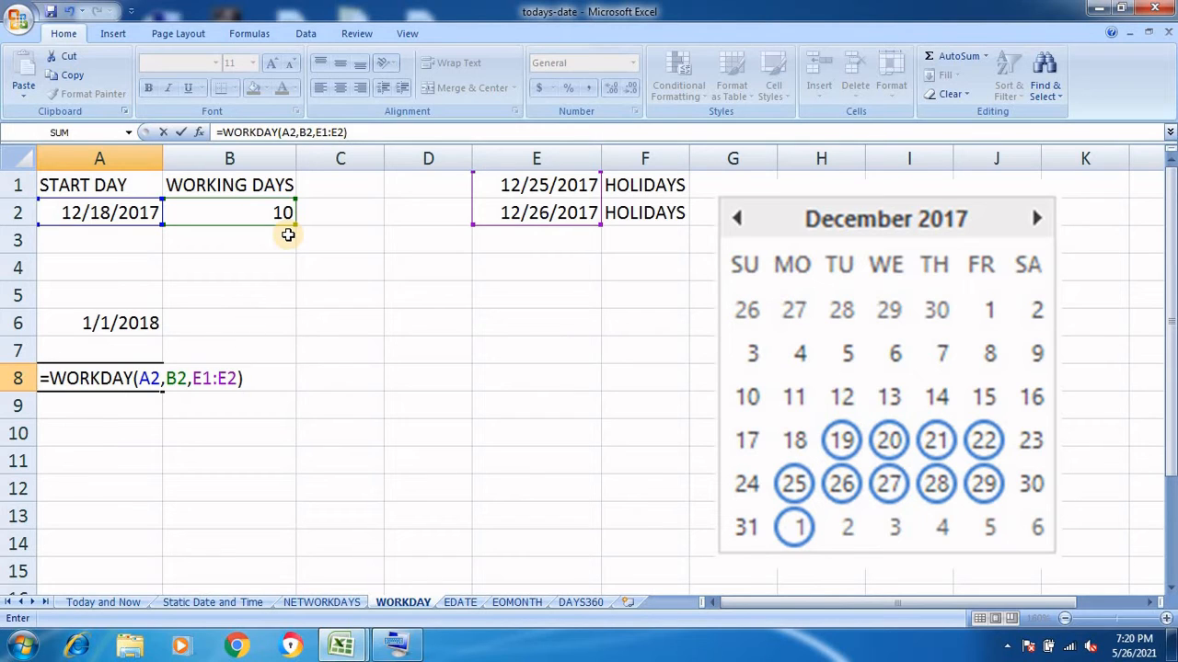
Commit the A8 WORKDAY formula and format its 43103 result as Short Date, 1/3/2018
key(Return)
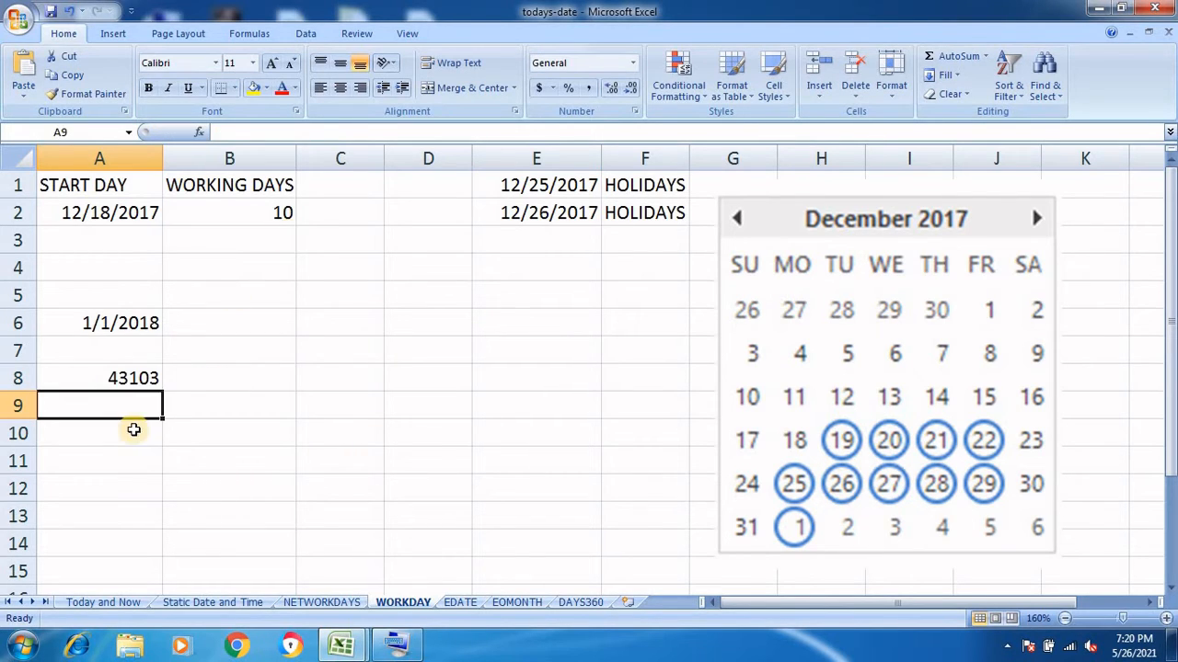
click(124, 379)
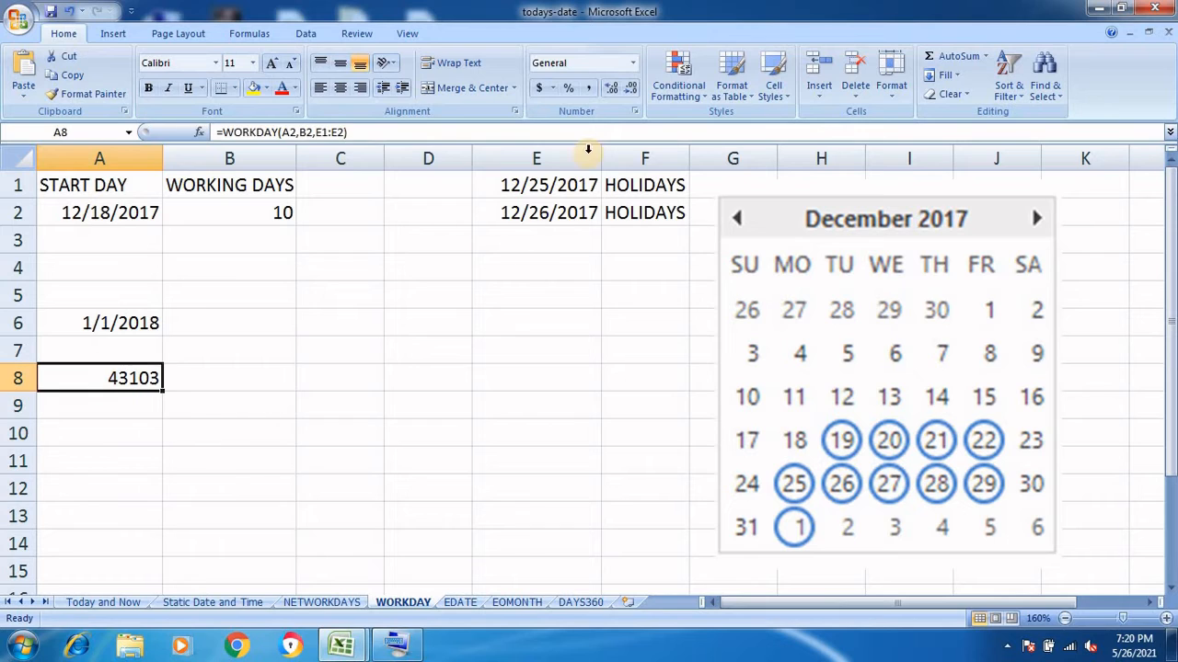
click(633, 65)
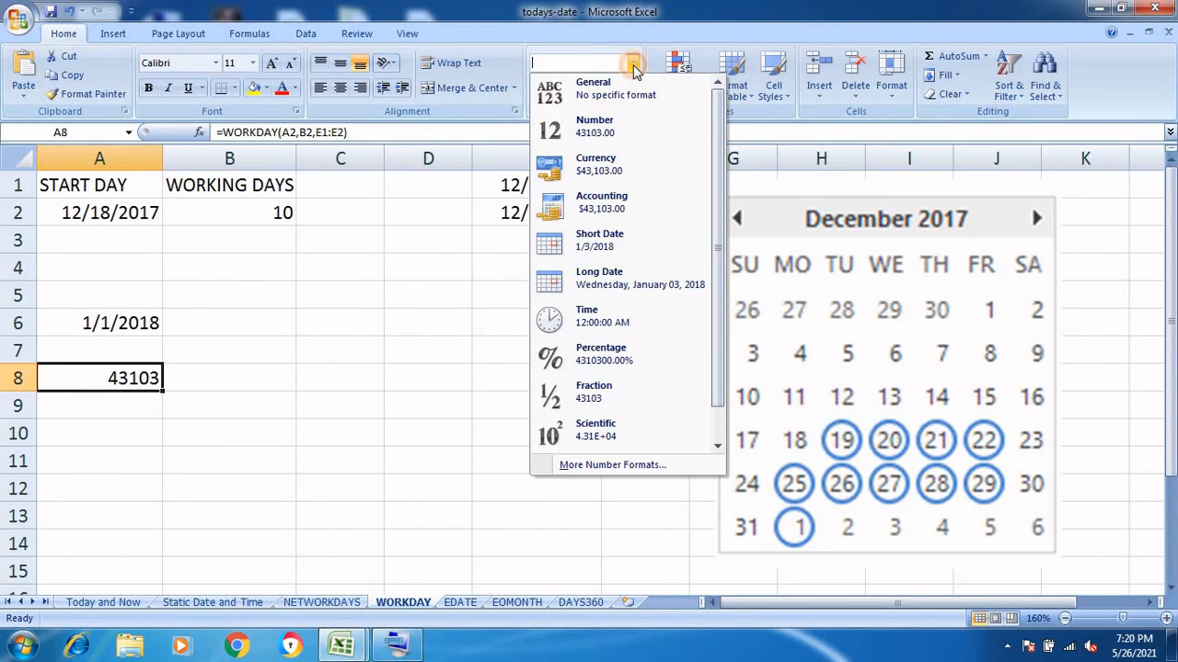
click(618, 245)
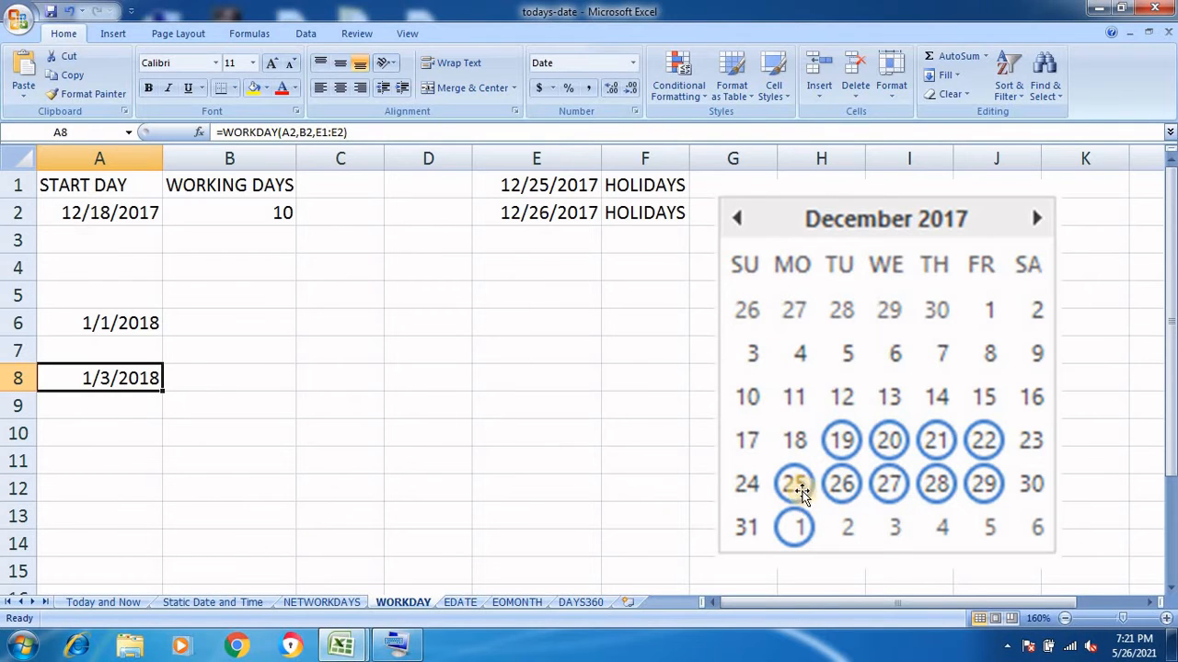
click(352, 602)
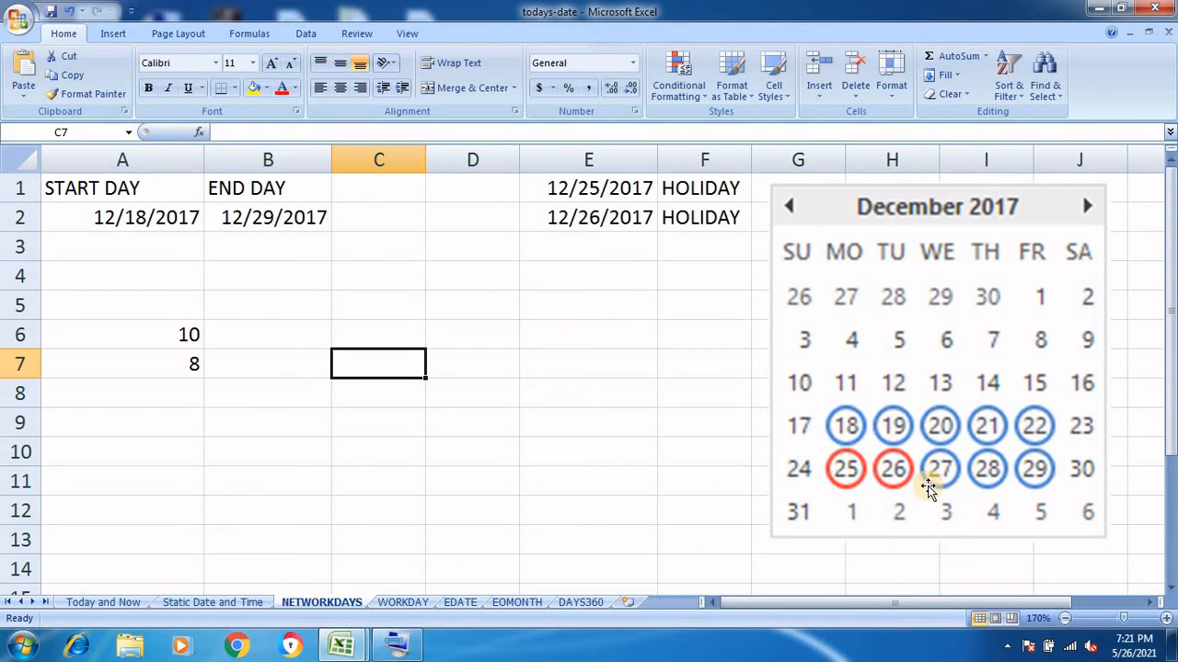
click(403, 602)
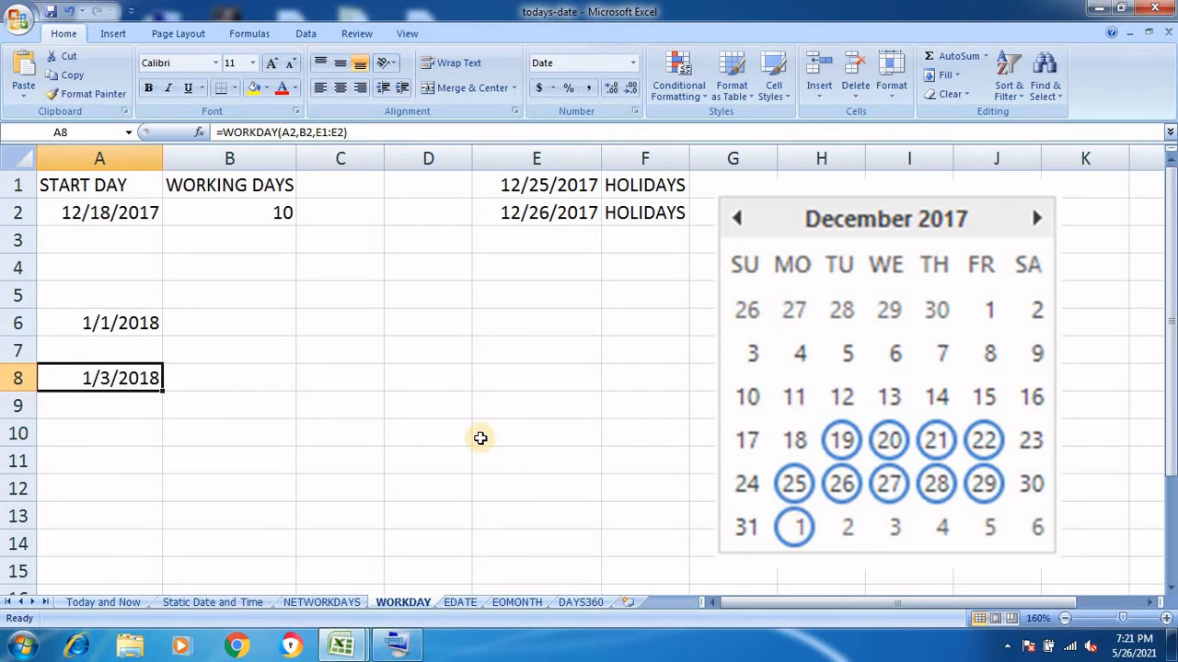
double_click(125, 380)
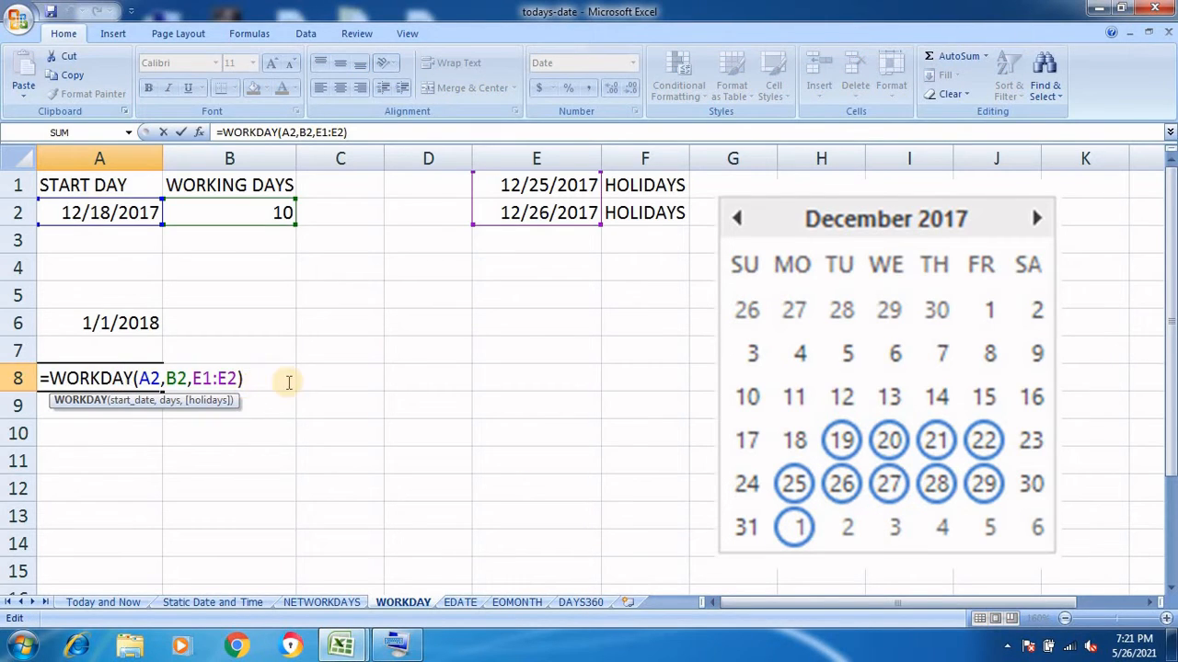
key(Return)
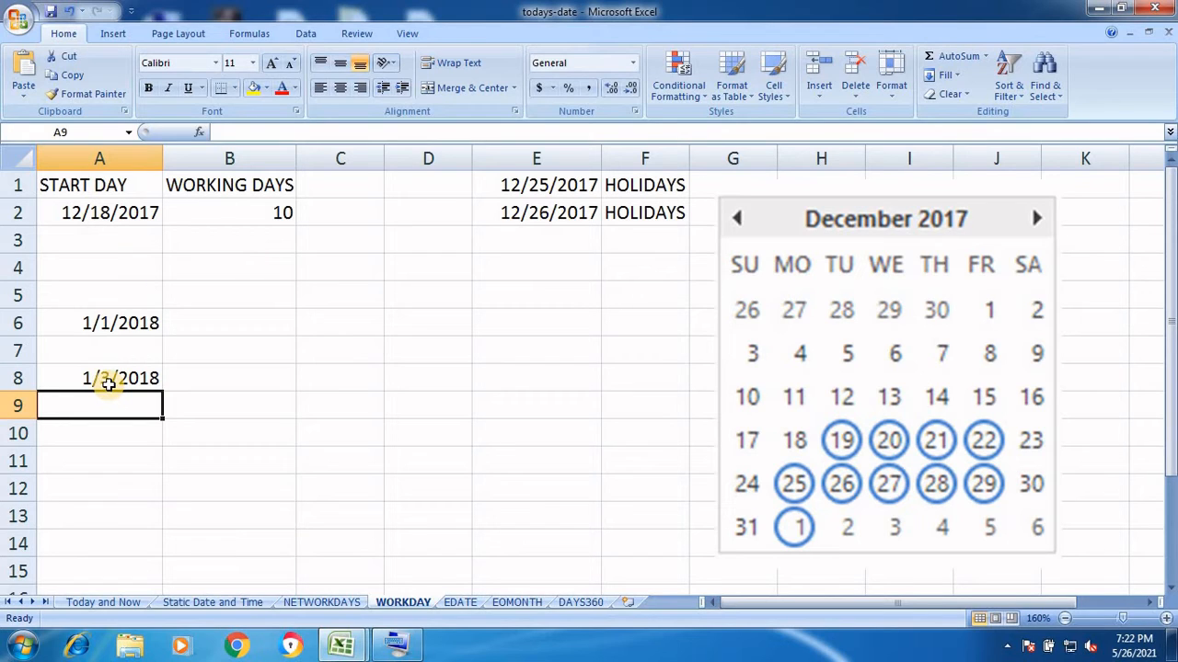
On the EDATE sheet, zoom in and enter 1/1/2021 in A1
click(467, 604)
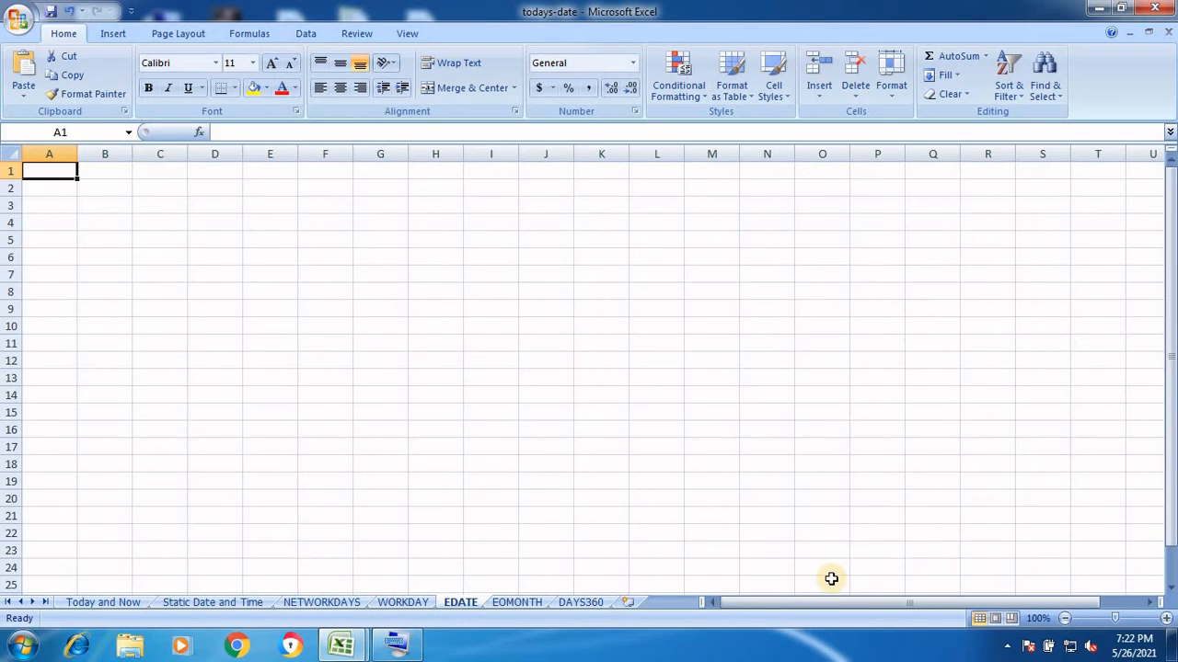
click(1167, 623)
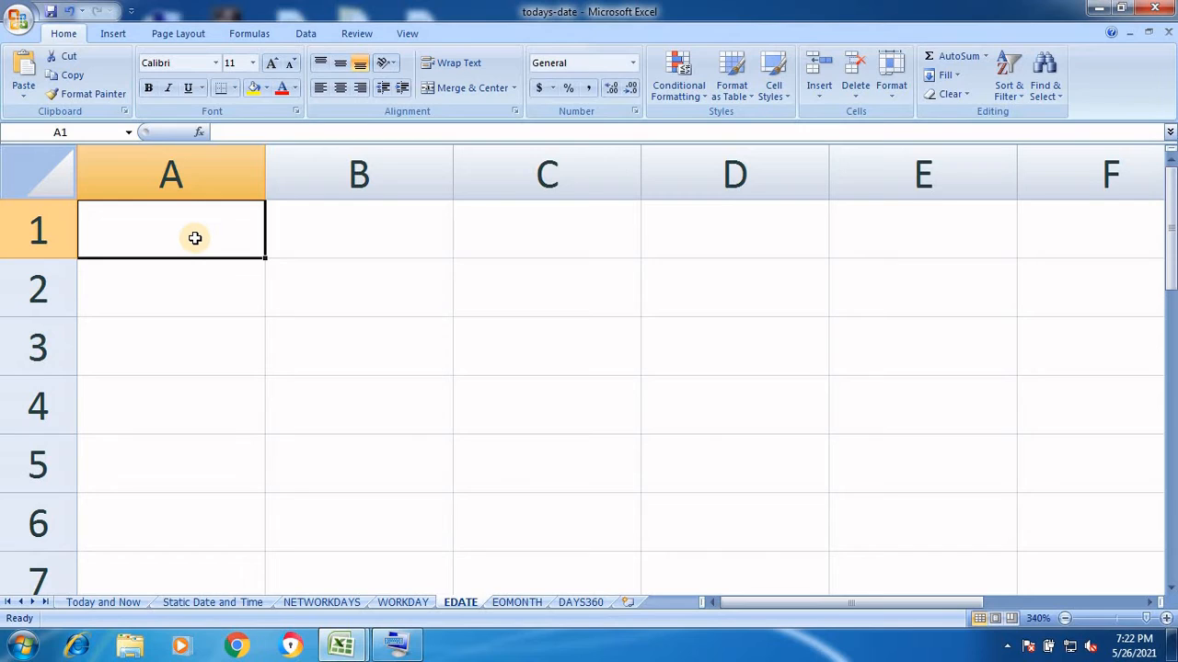
text(1)
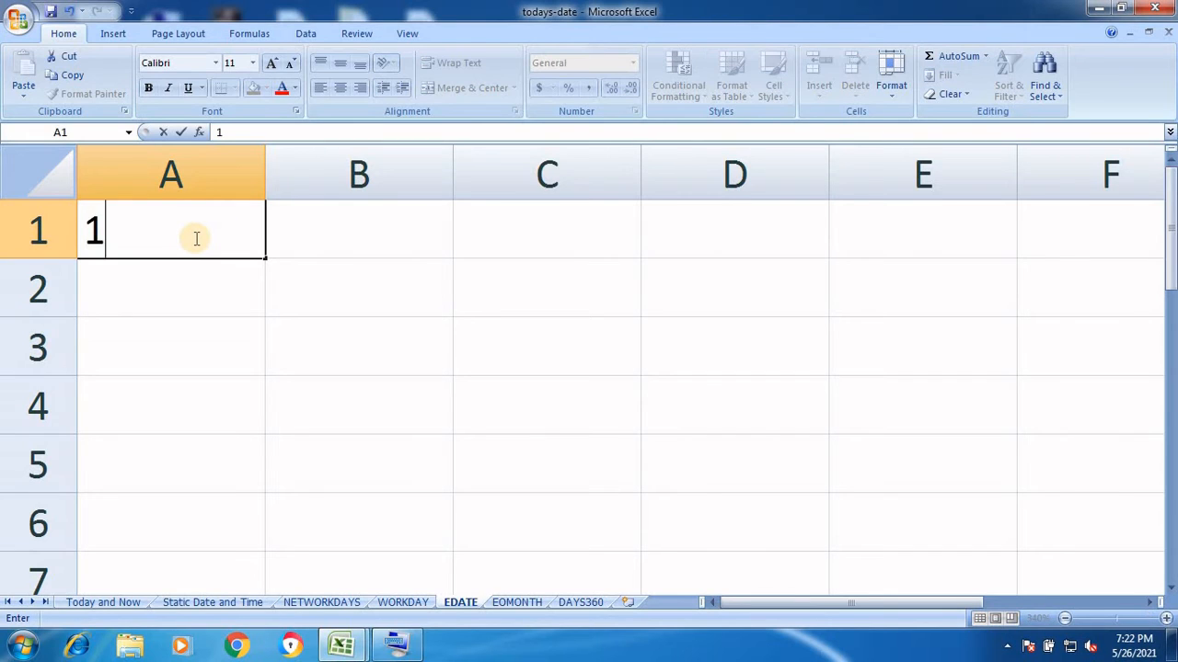
text(/1/)
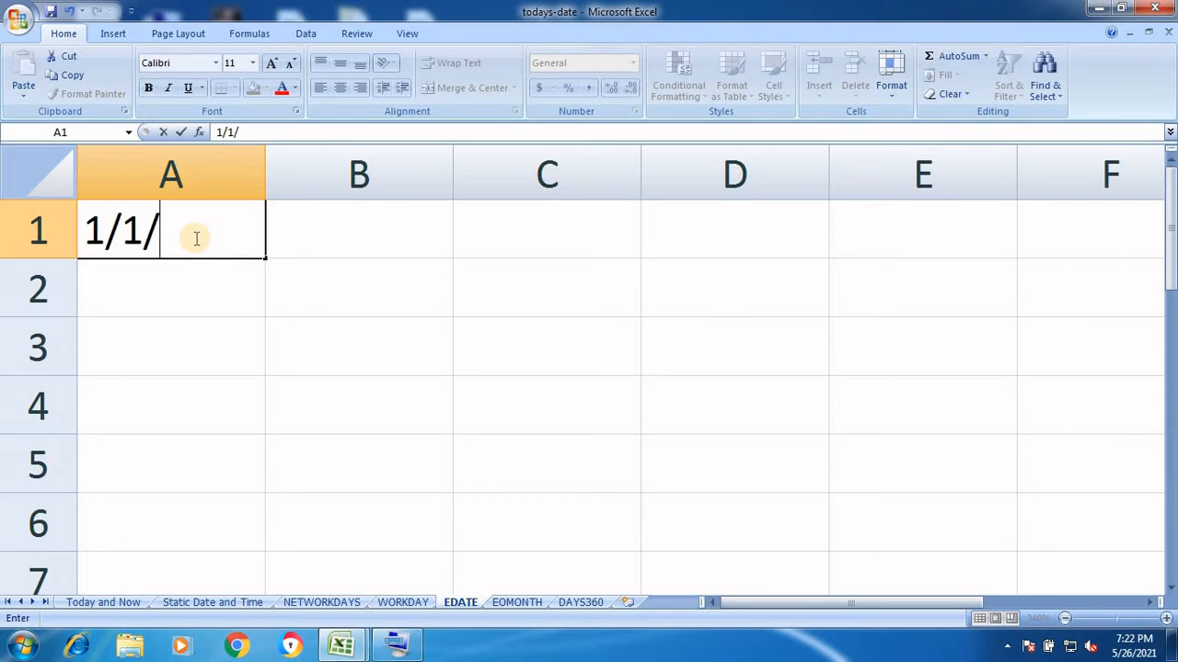
text(2021)
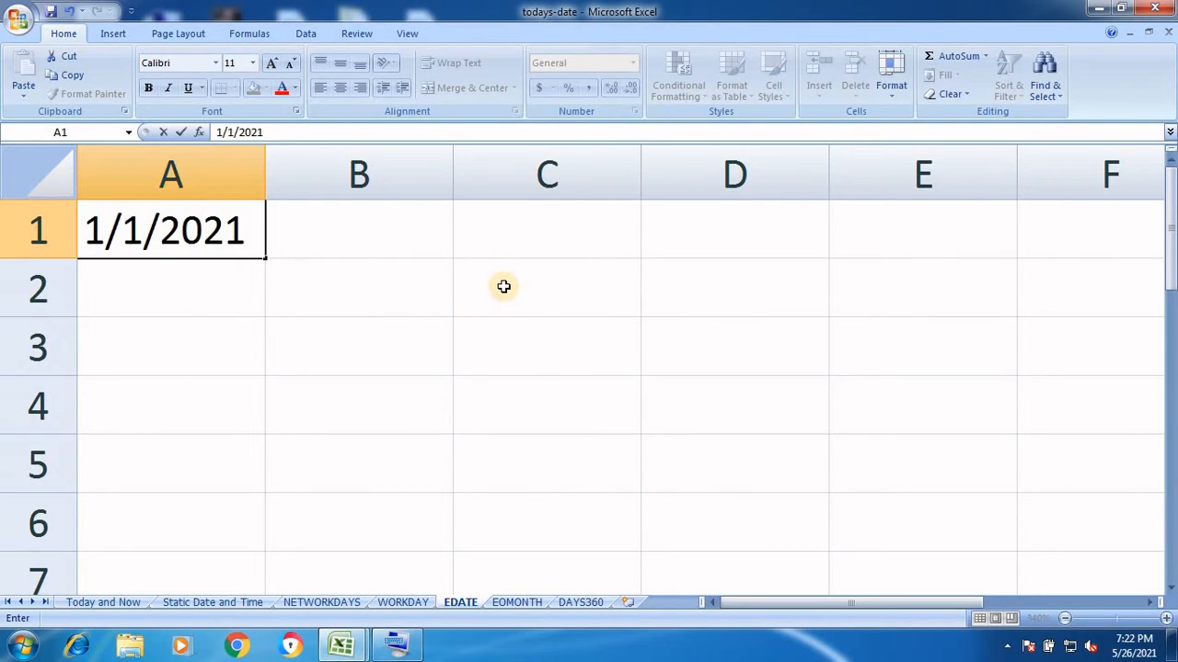
click(502, 240)
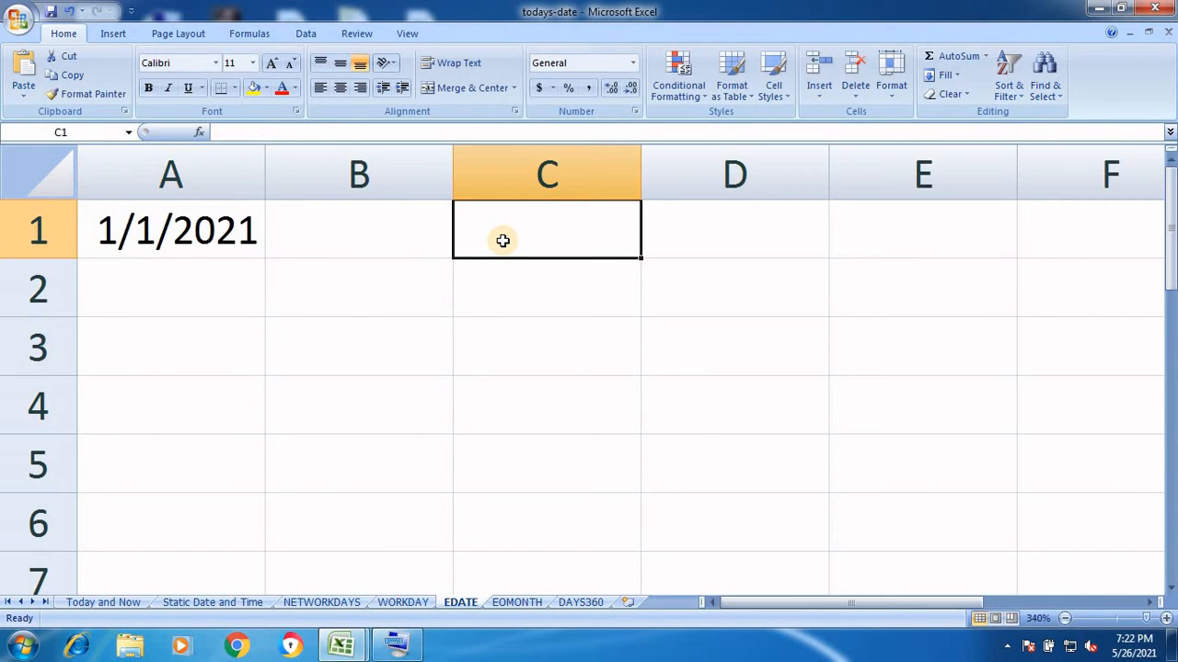
Enter =EDATE(A1,6) in C1, returning serial 44378
text(=)
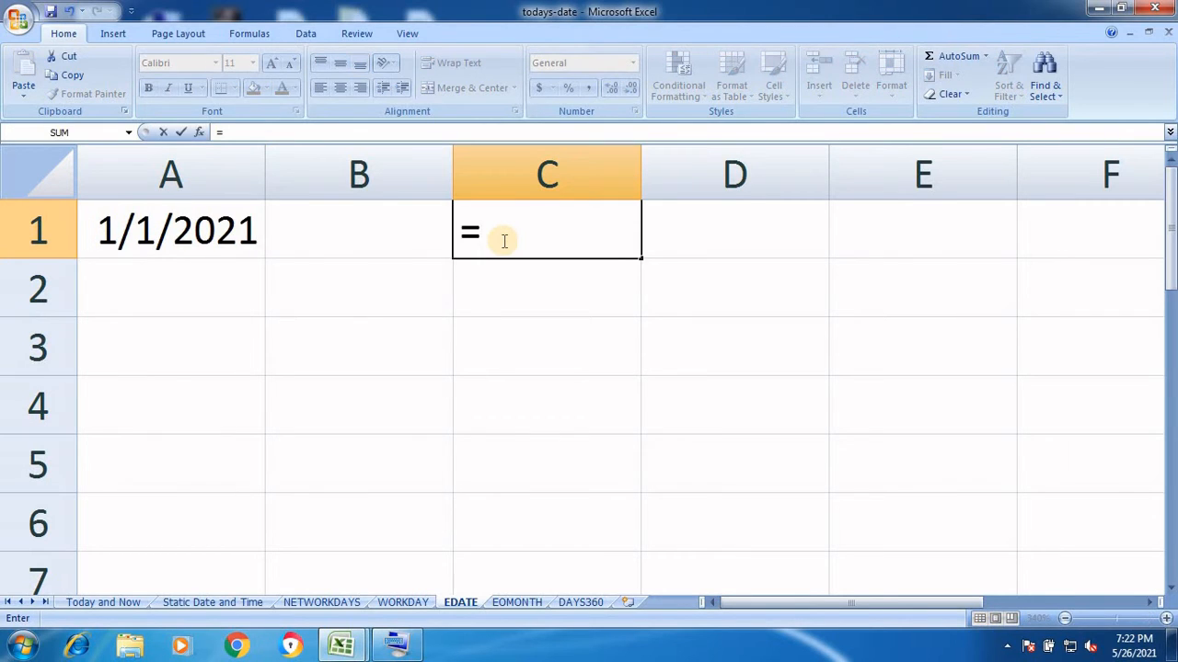
text(EDATE)
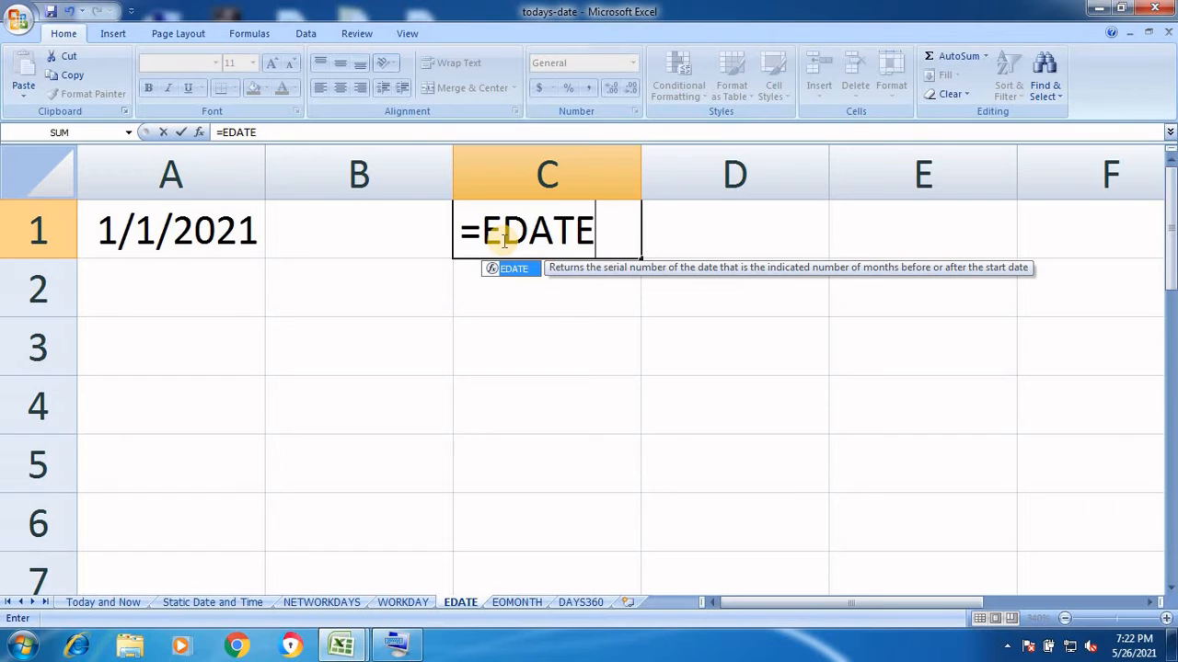
text(()
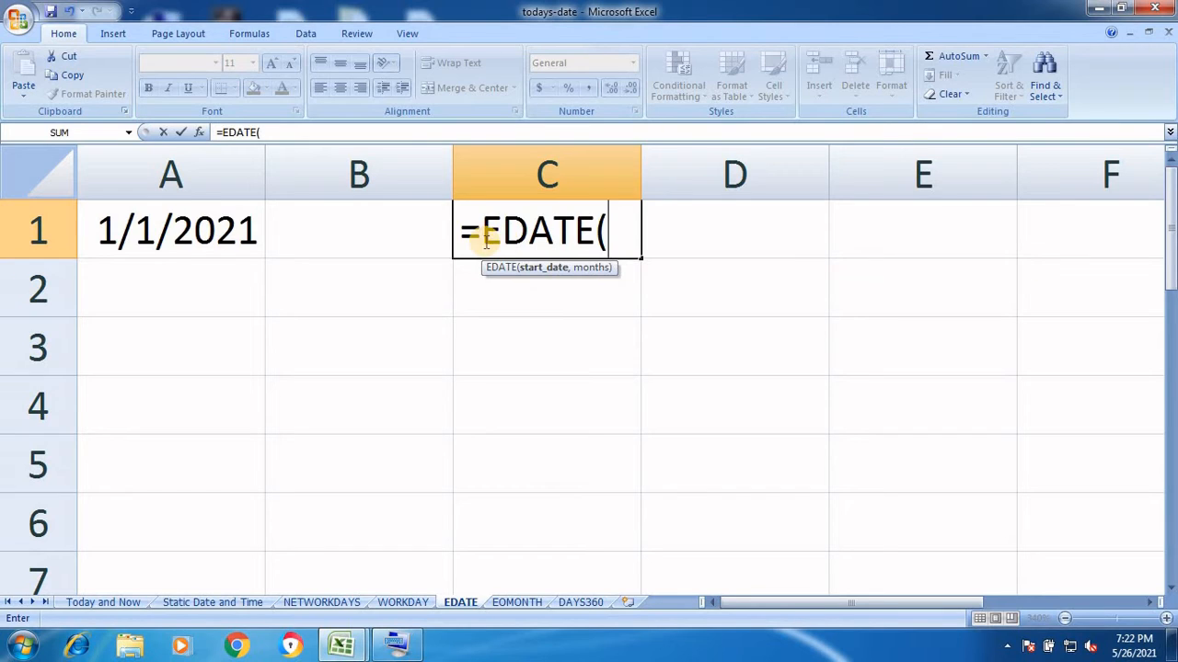
click(217, 234)
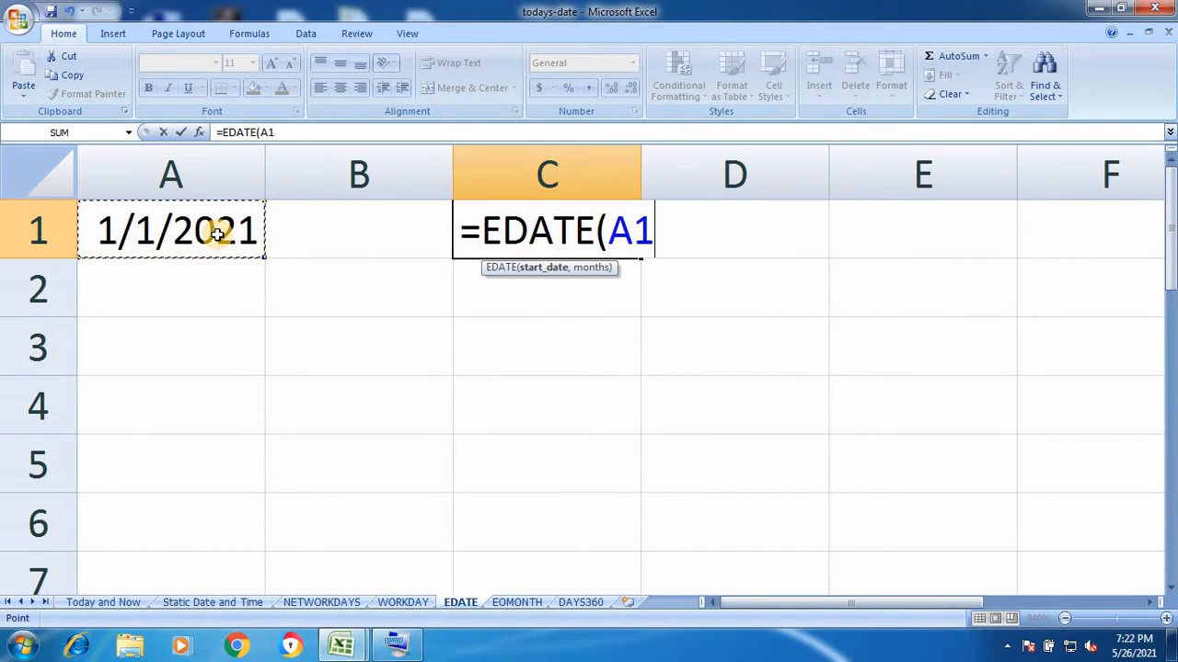
text(,)
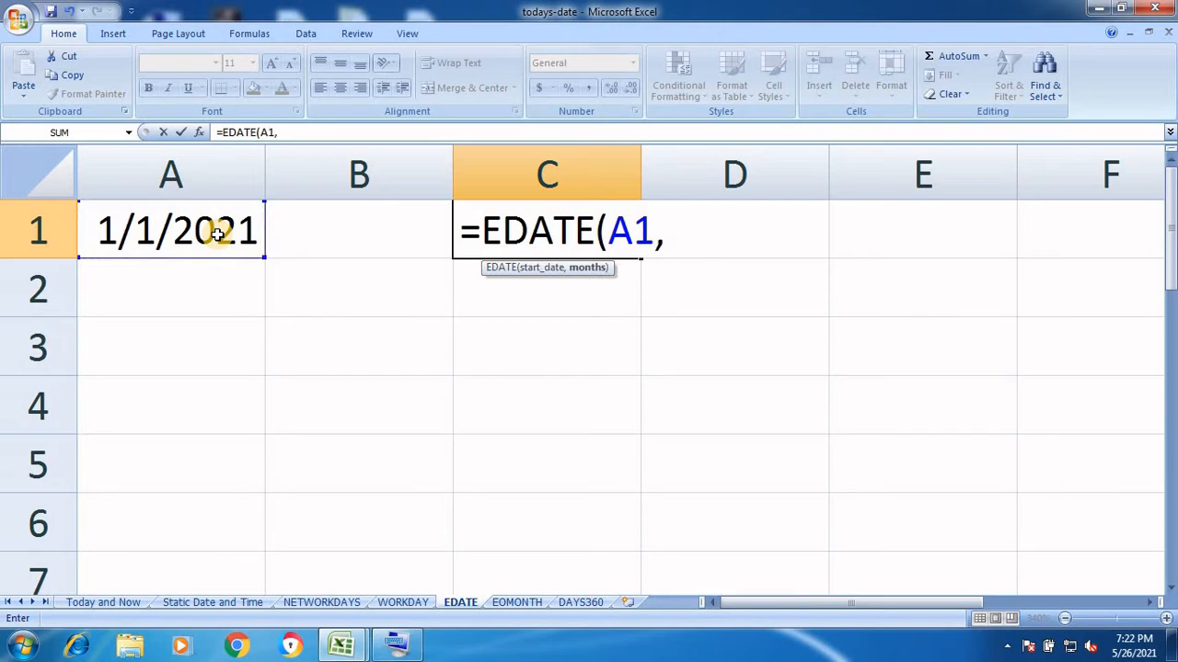
text(6))
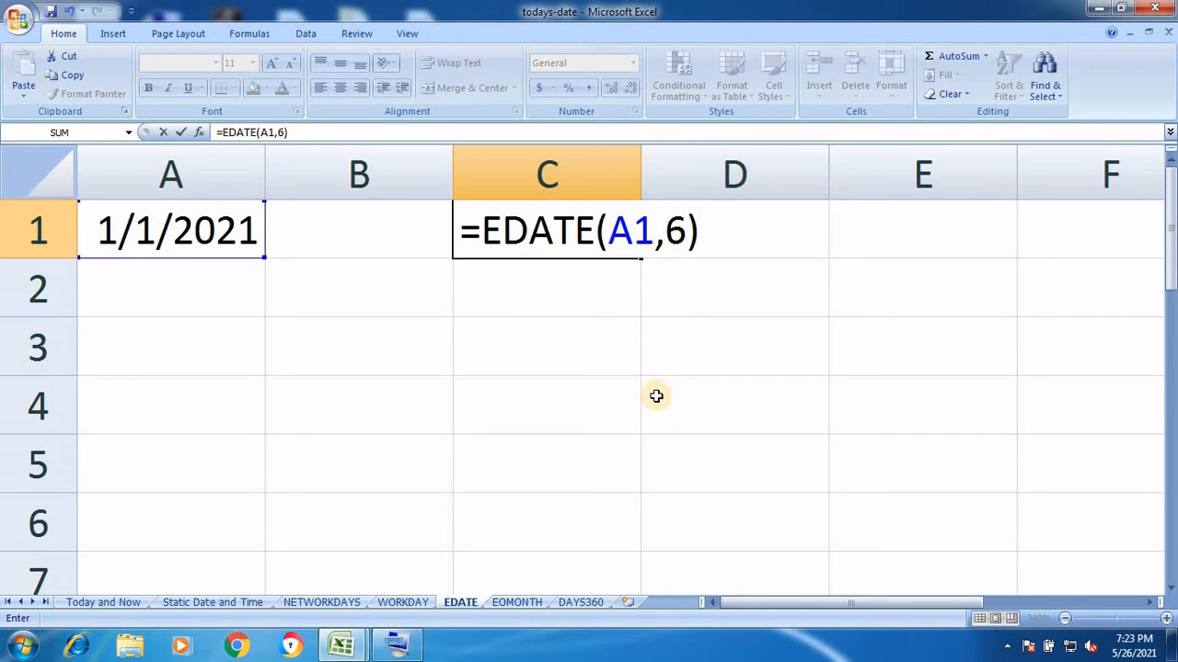
key(Return)
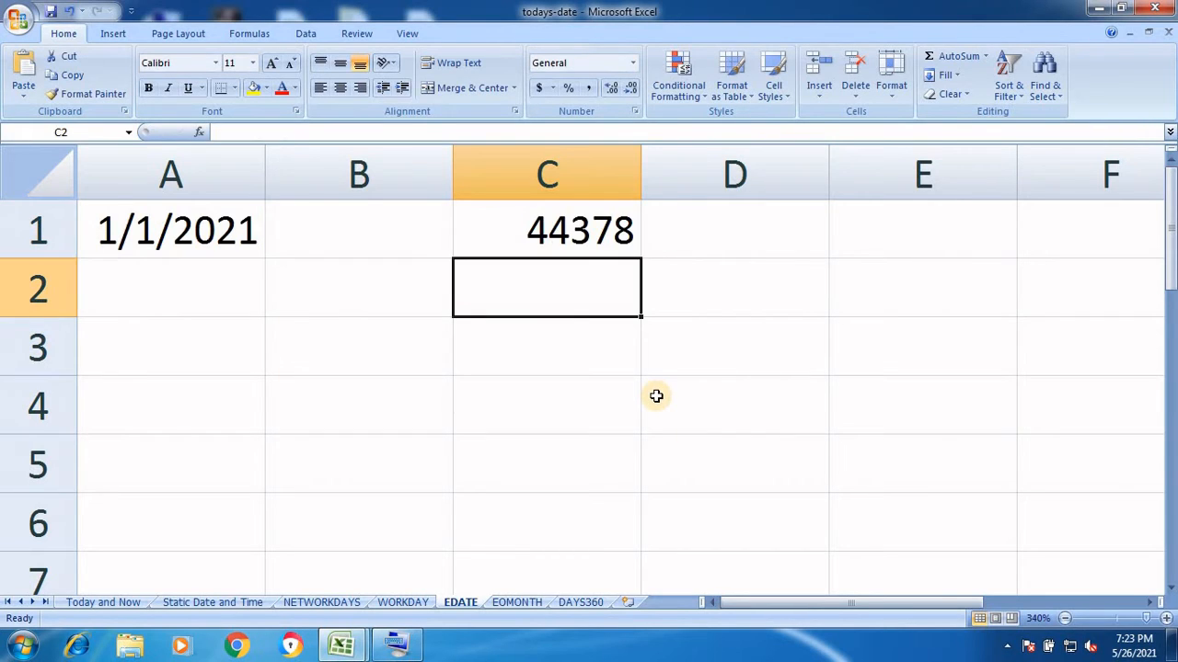
double_click(568, 234)
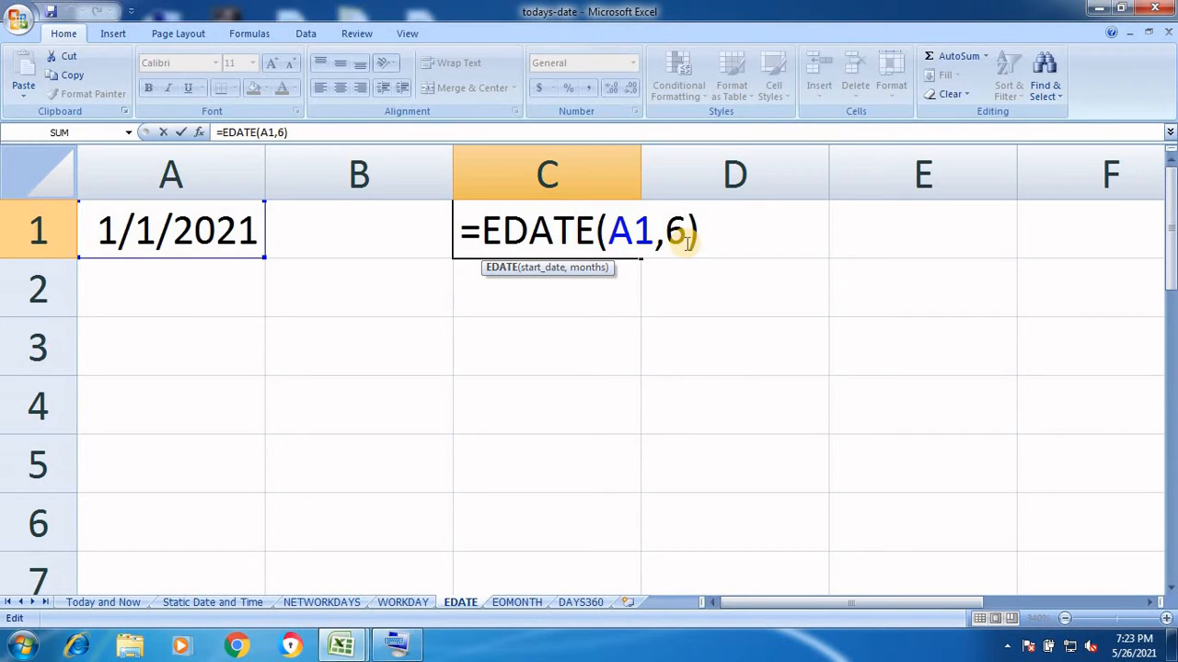
key(Return)
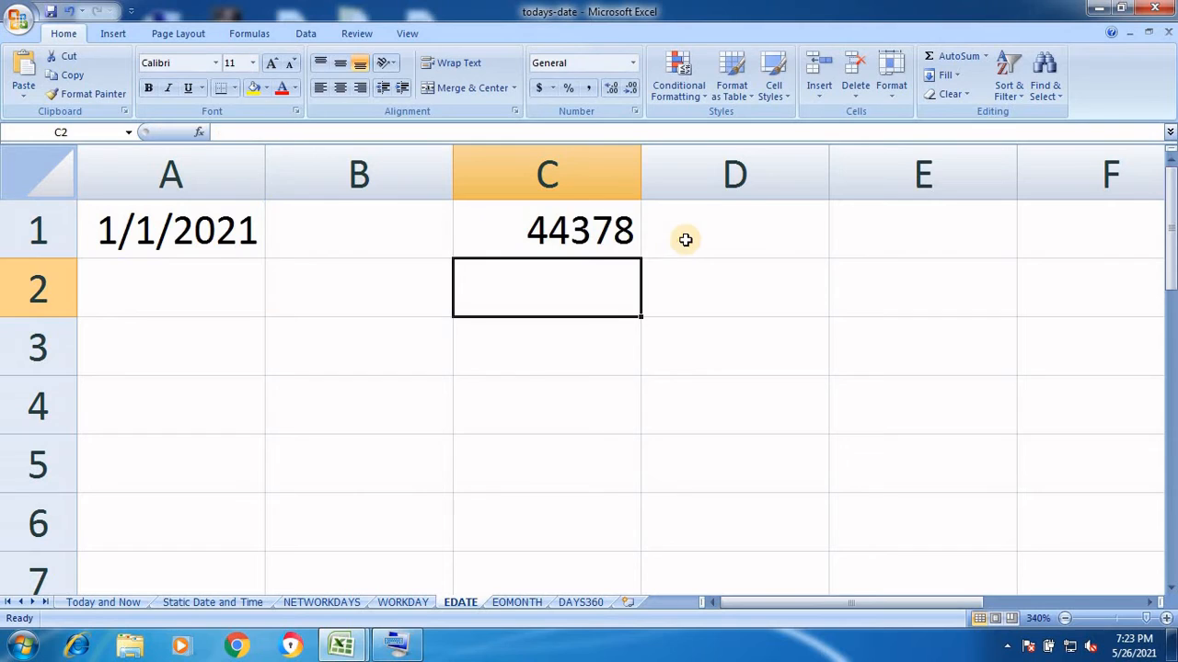
Apply the Short Date format to C1 so its EDATE result reads 7/1/2021
click(614, 229)
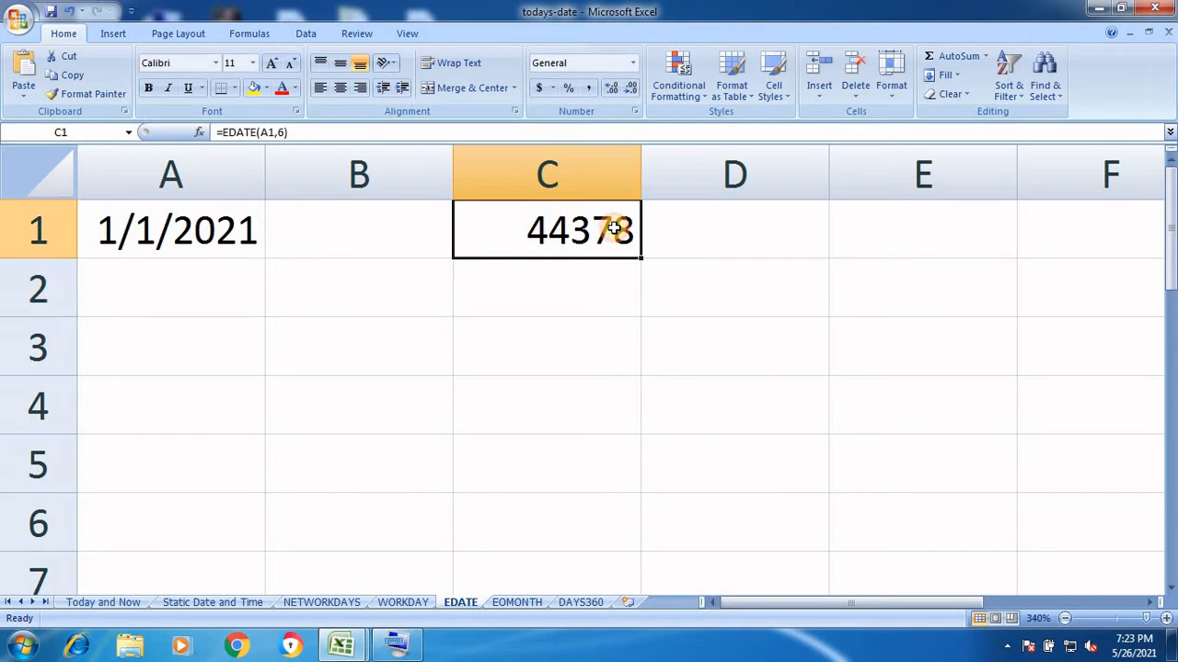
click(632, 68)
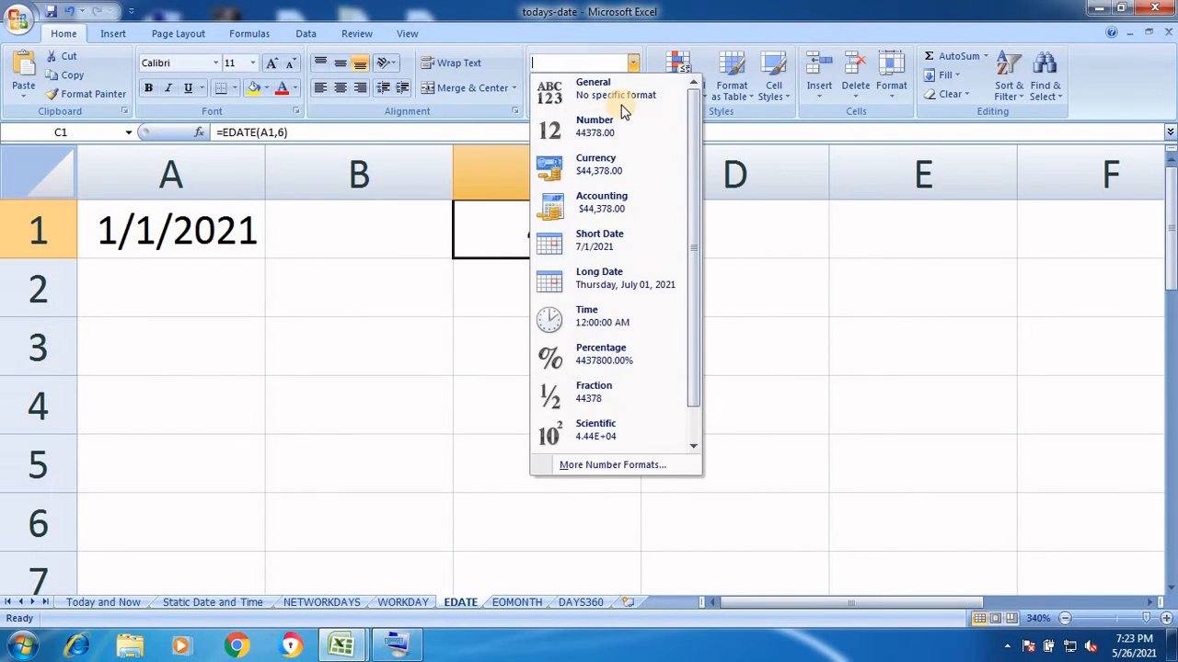
click(609, 242)
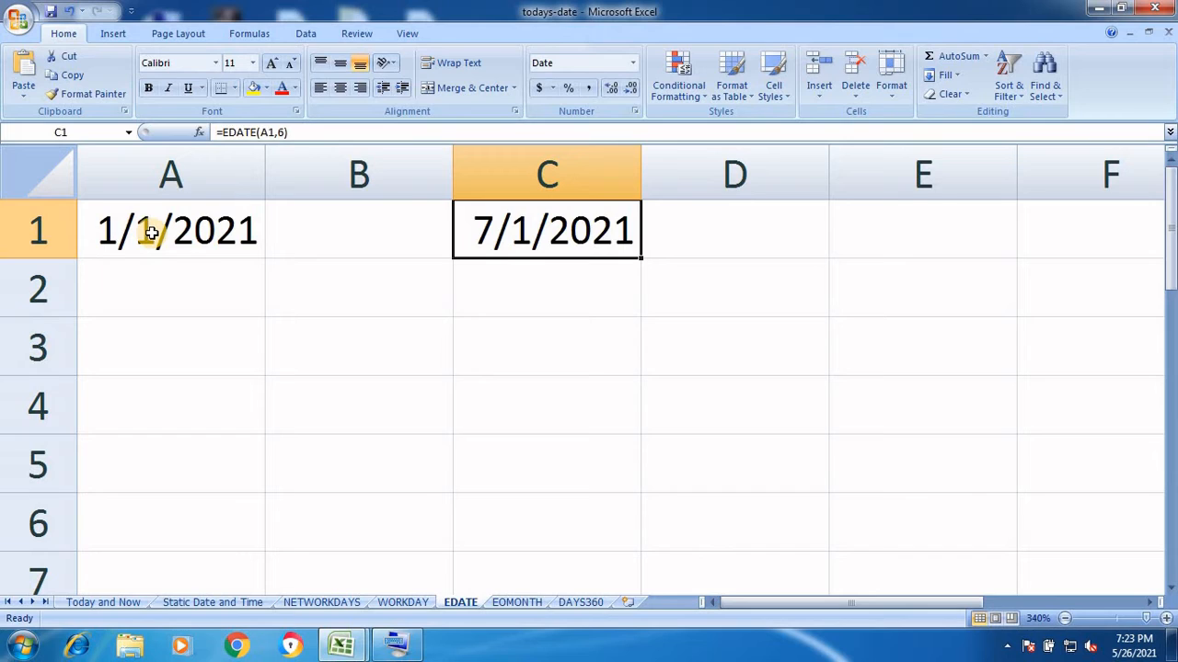
double_click(540, 222)
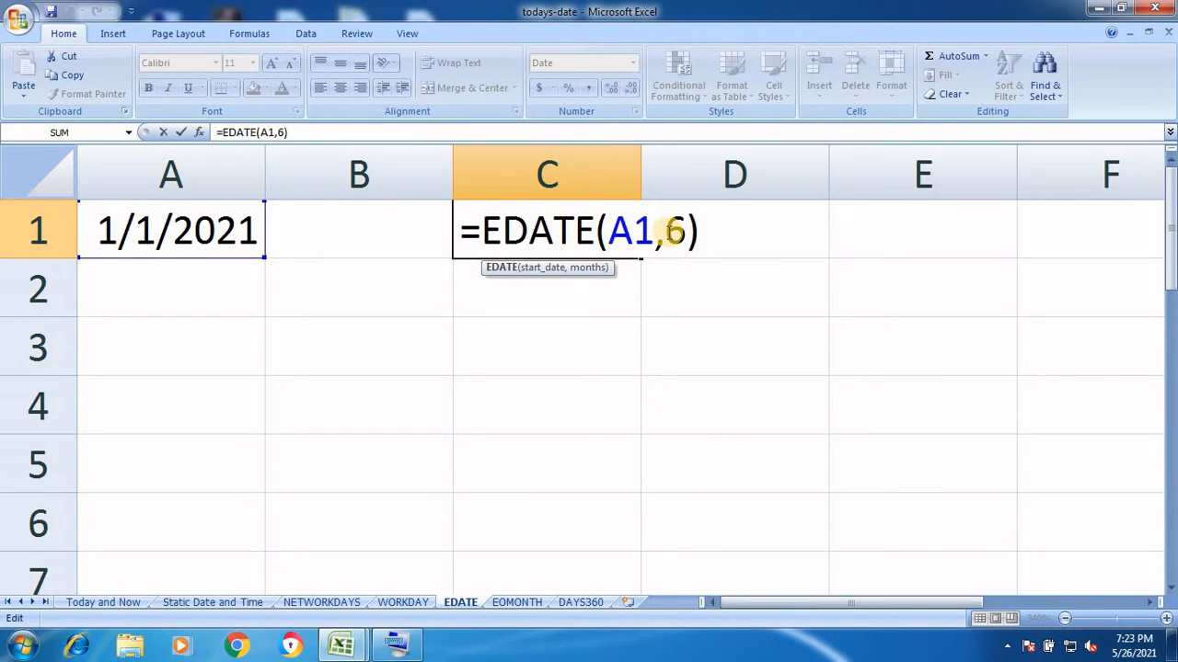
Change C1's formula to =EDATE(A1,-6) so it returns 7/1/2020
click(674, 231)
text(-)
key(Return)
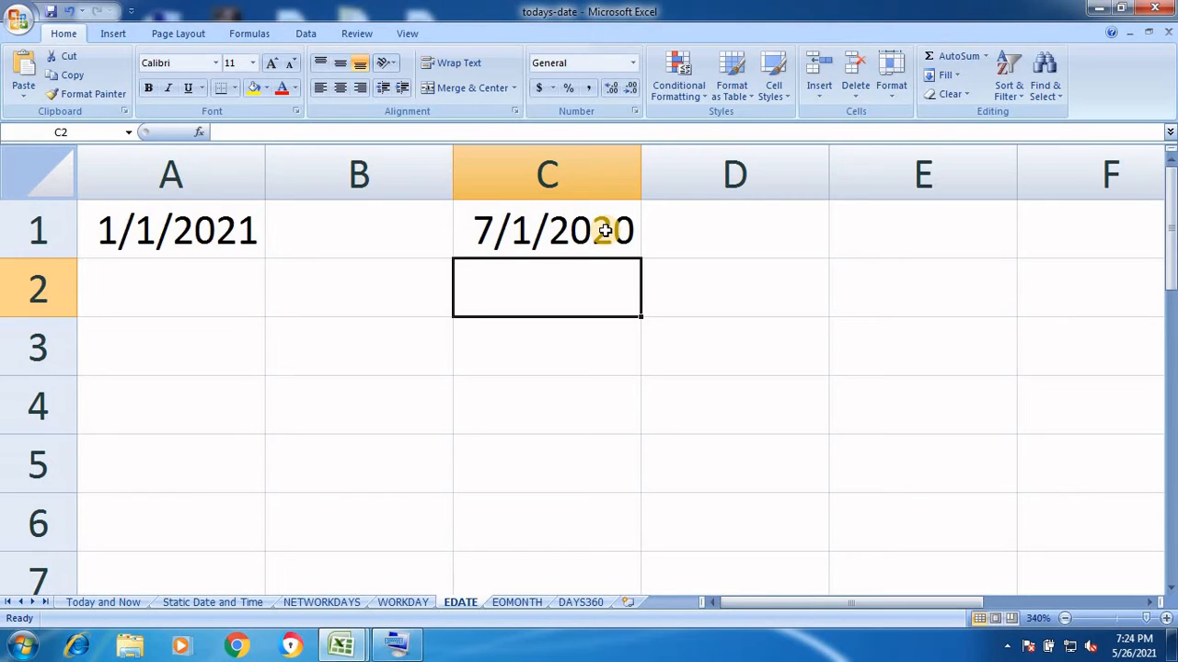
double_click(520, 228)
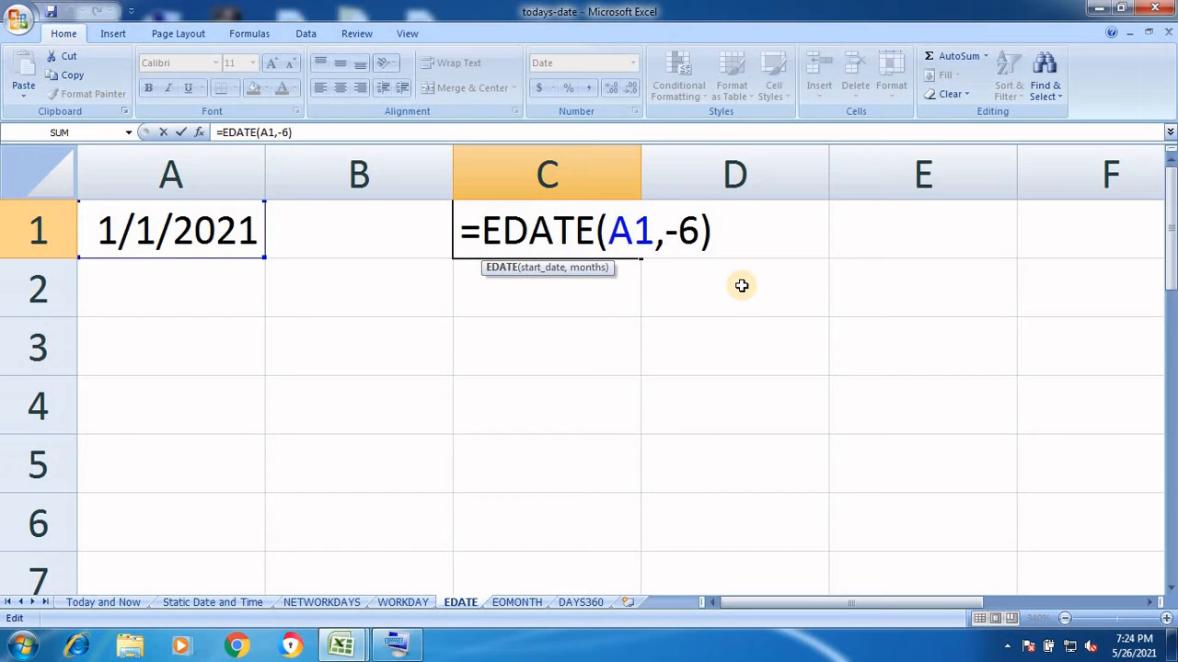
key(Return)
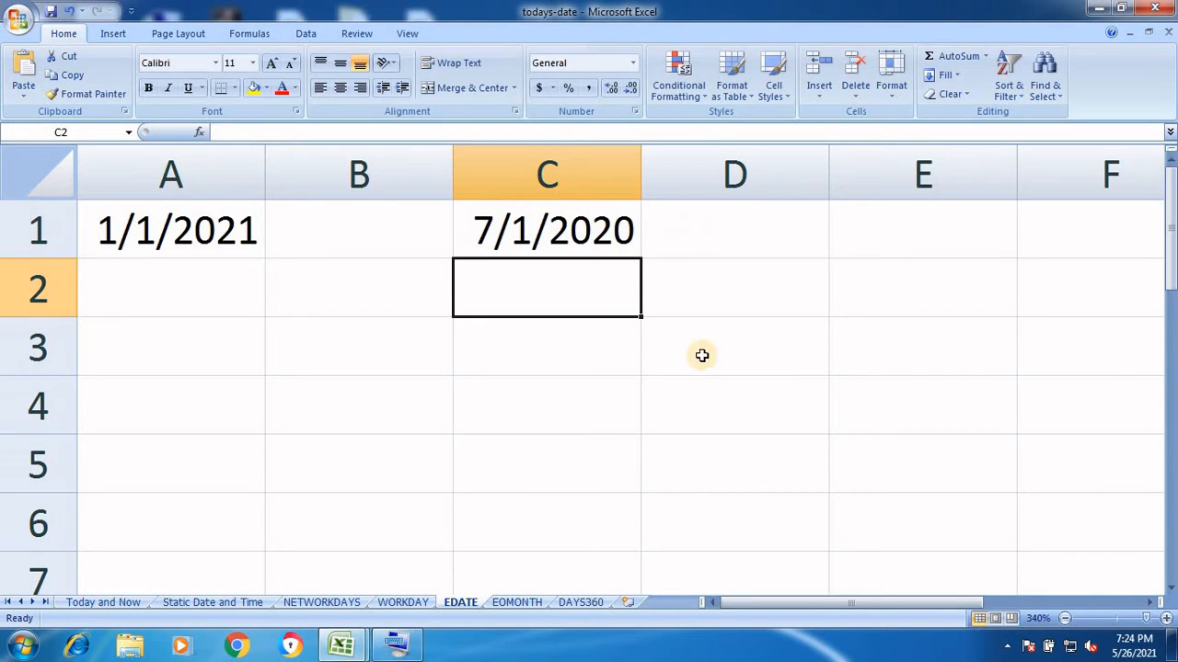
On the zoomed-in EOMONTH sheet, enter the date 1/1/2021 in cell A1
click(518, 603)
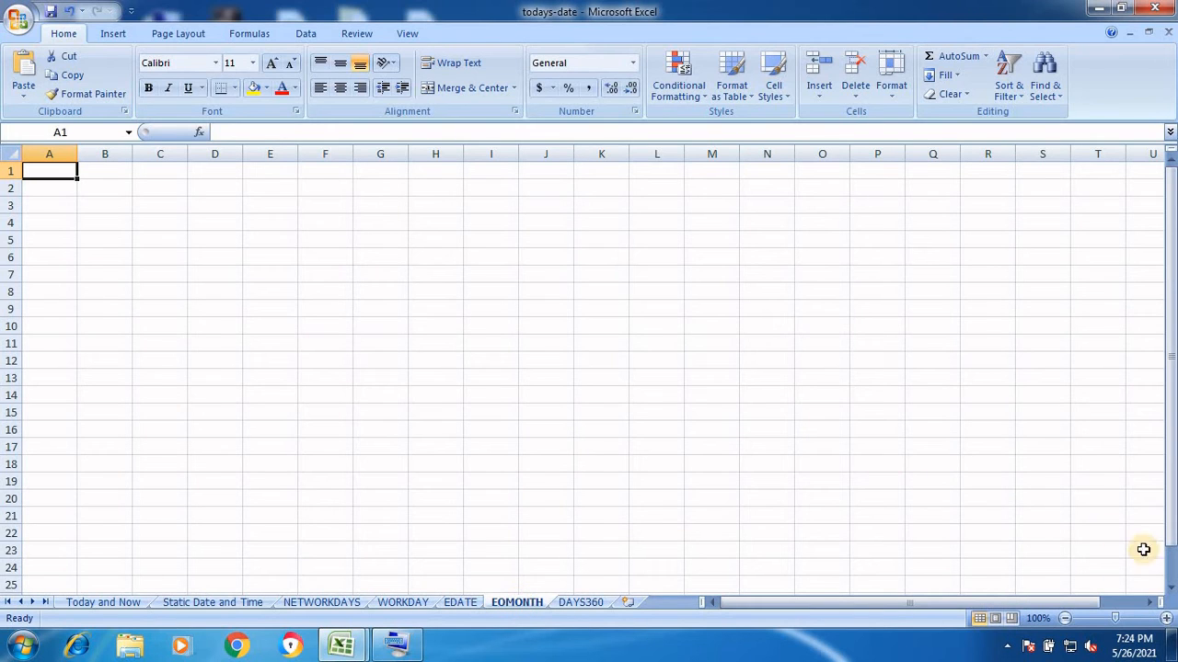
click(1166, 619)
click(1166, 619)
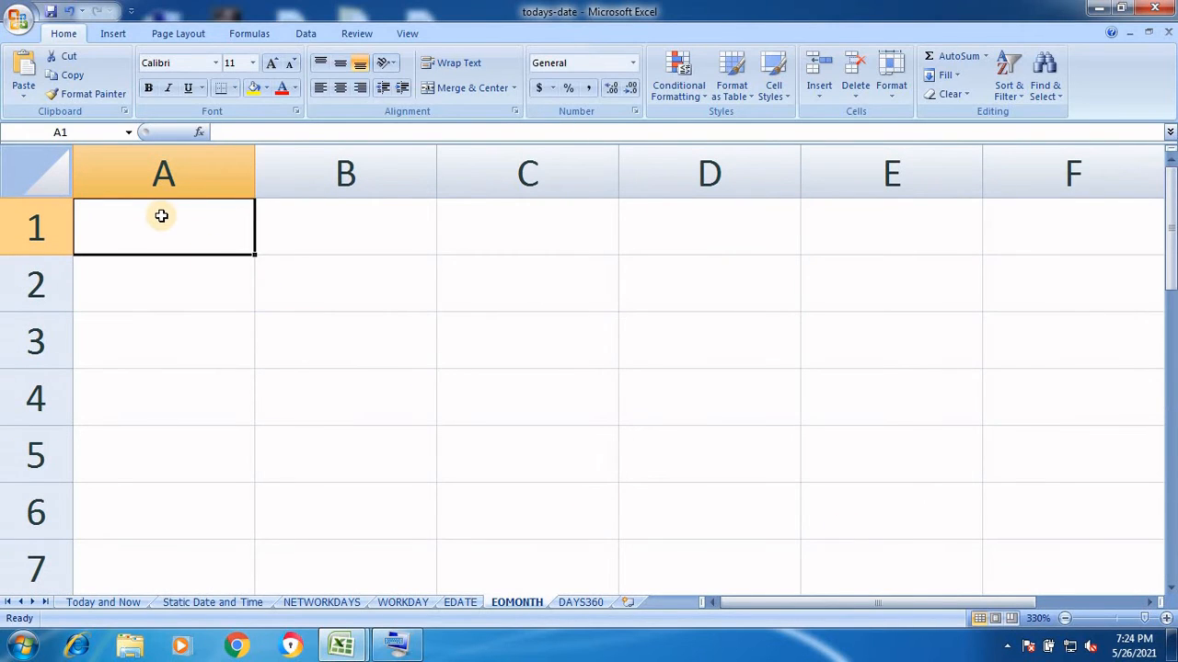
text(1)
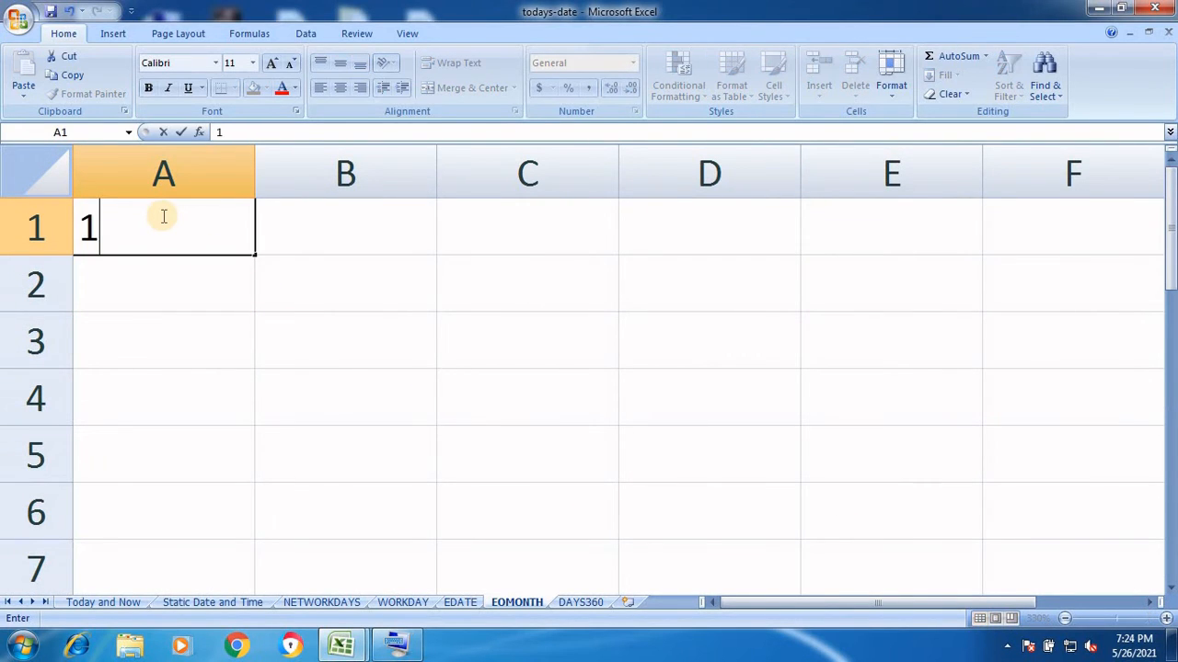
text(/1/)
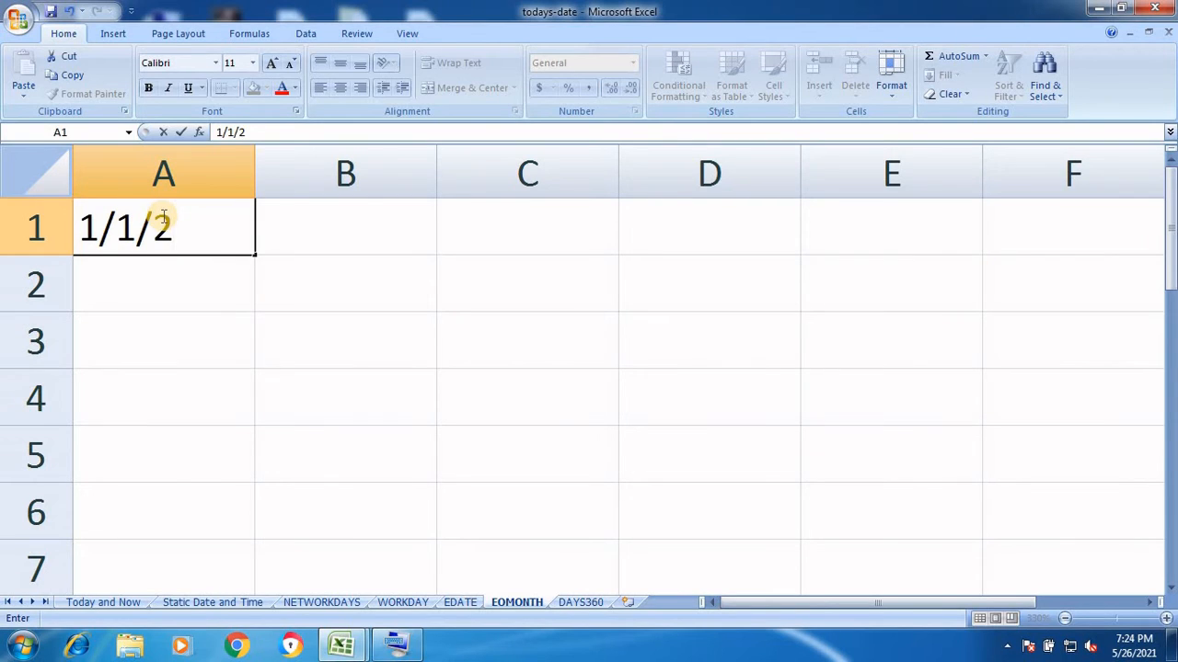
text(021)
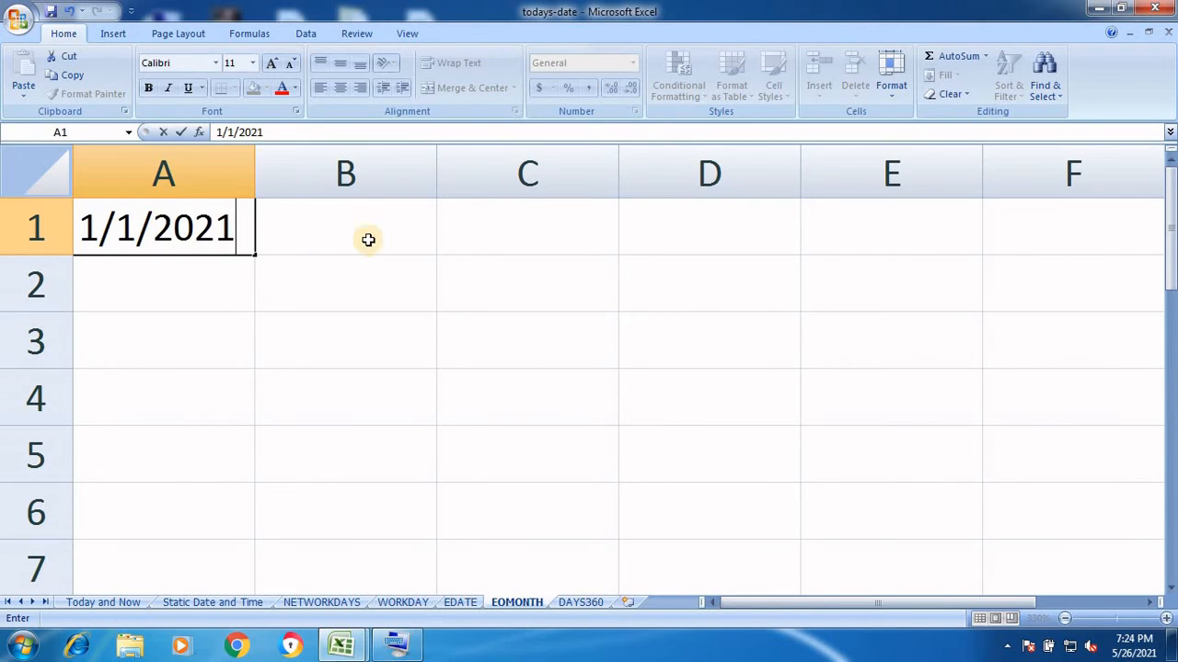
key(ctrl+Return)
click(494, 243)
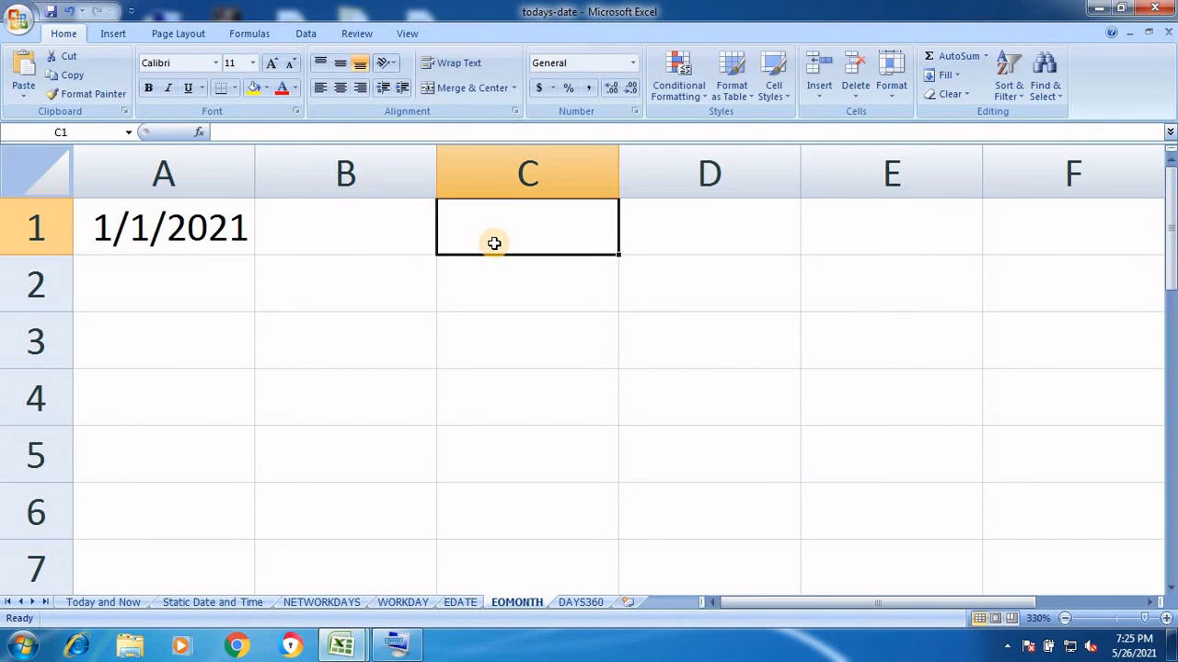
Enter =EOMONTH(A1,6) in C1, which returns the serial number 44408
text(=EOM)
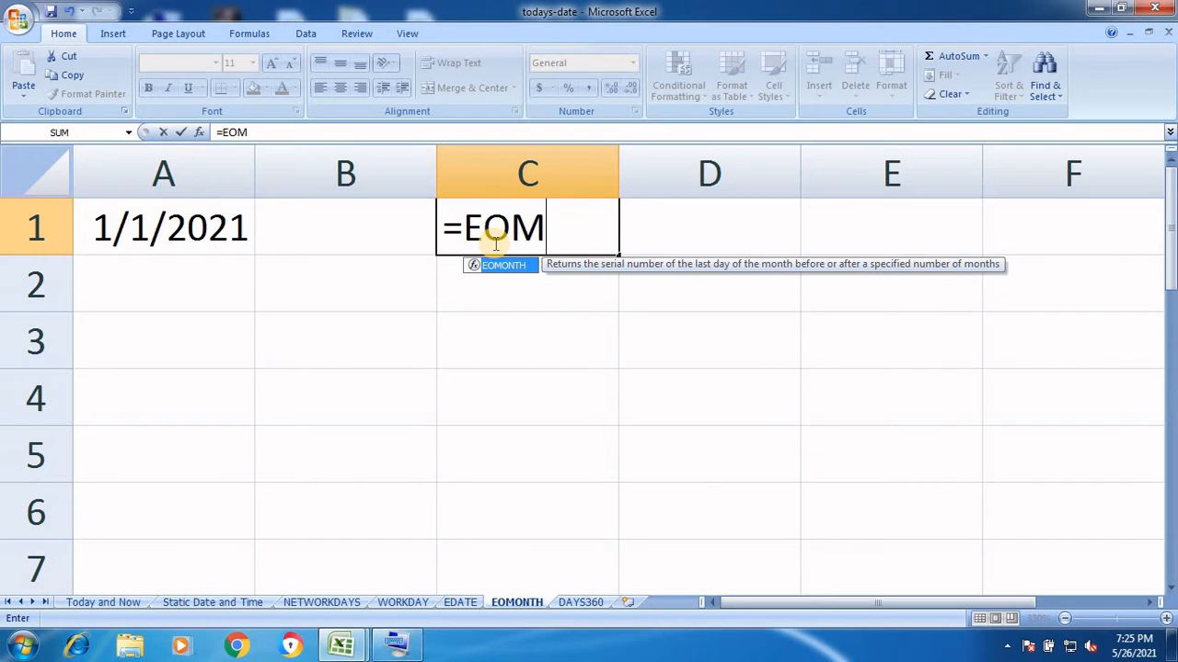
text(ONTH)
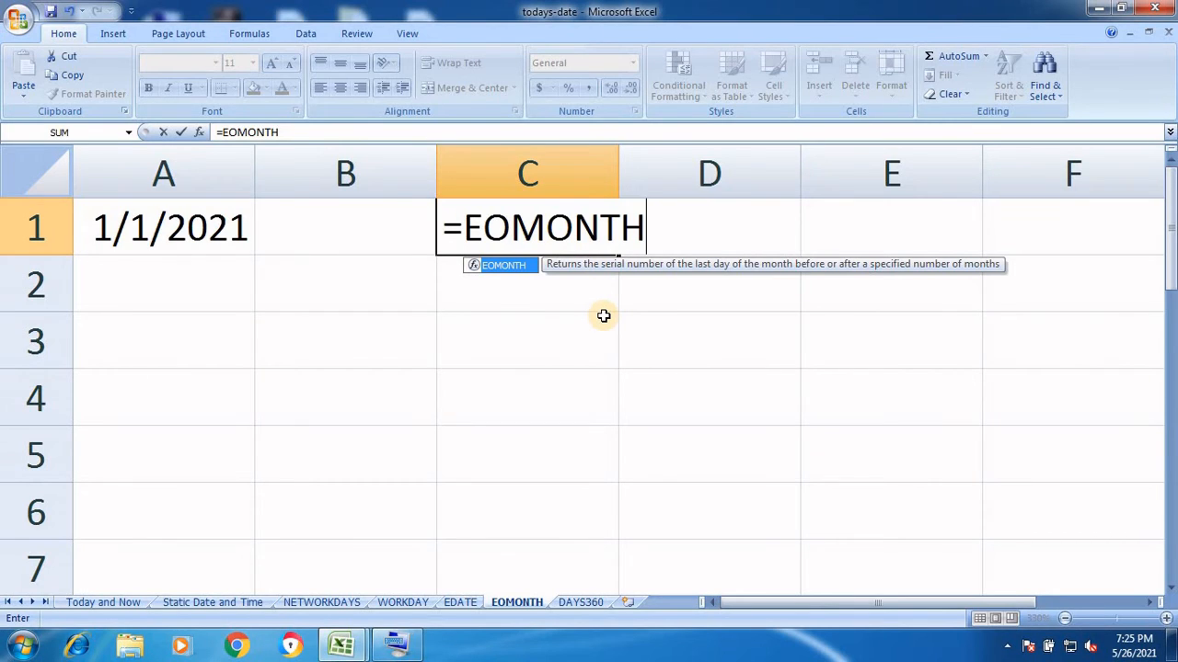
text(()
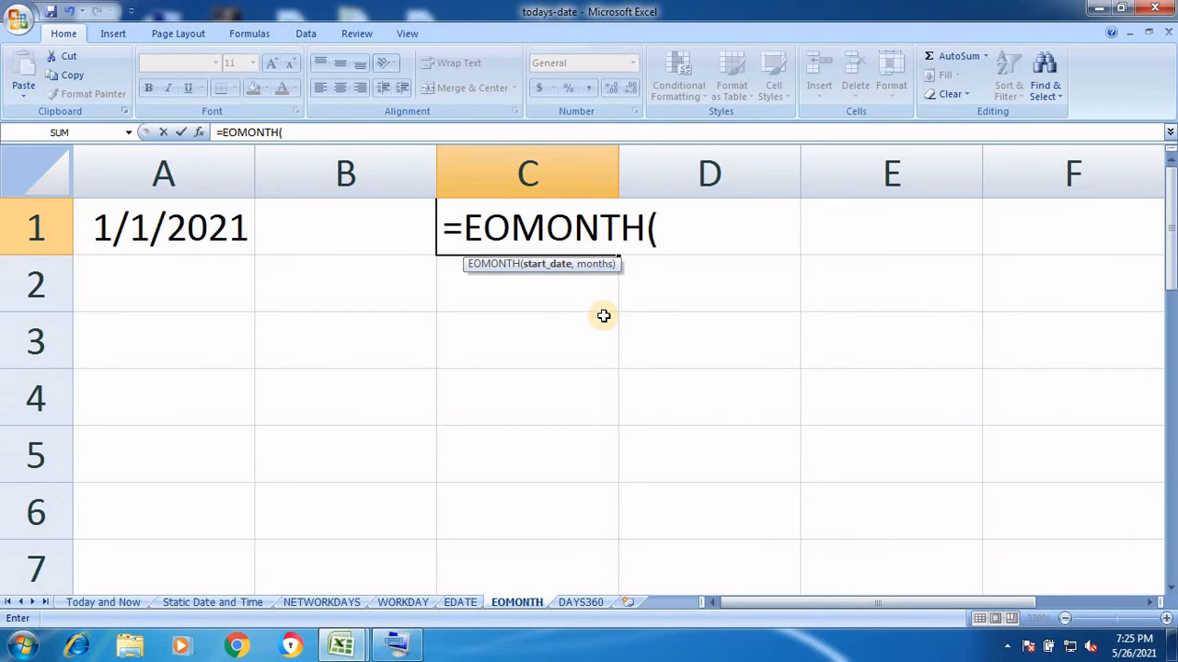
text(A1)
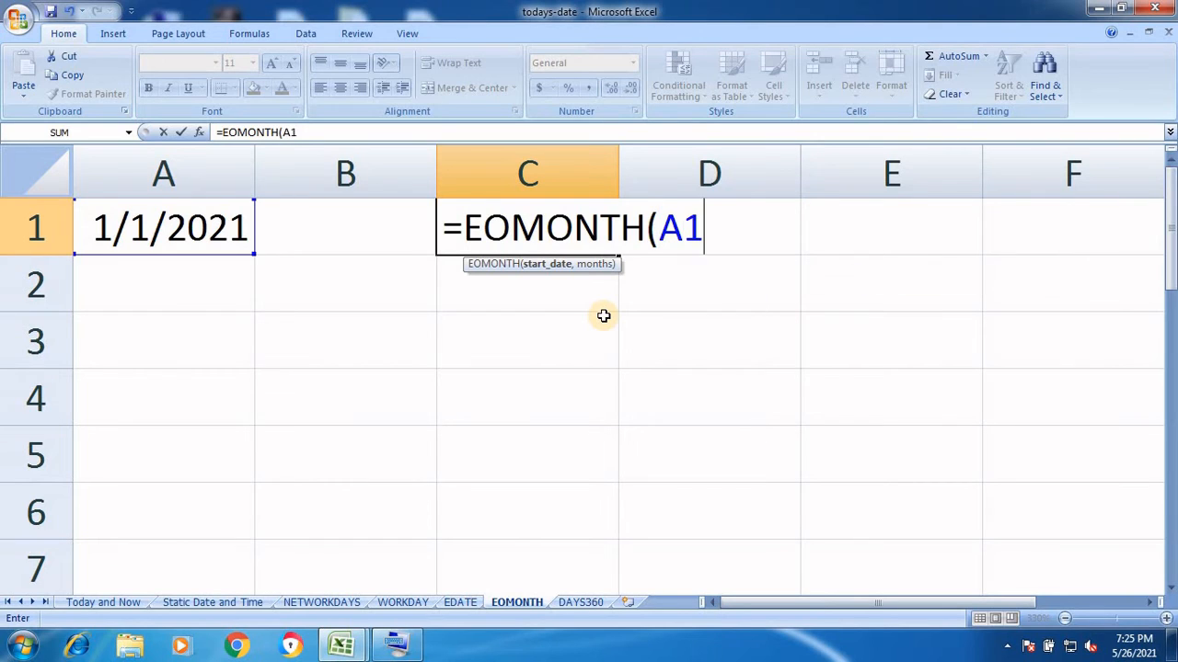
text(,6)
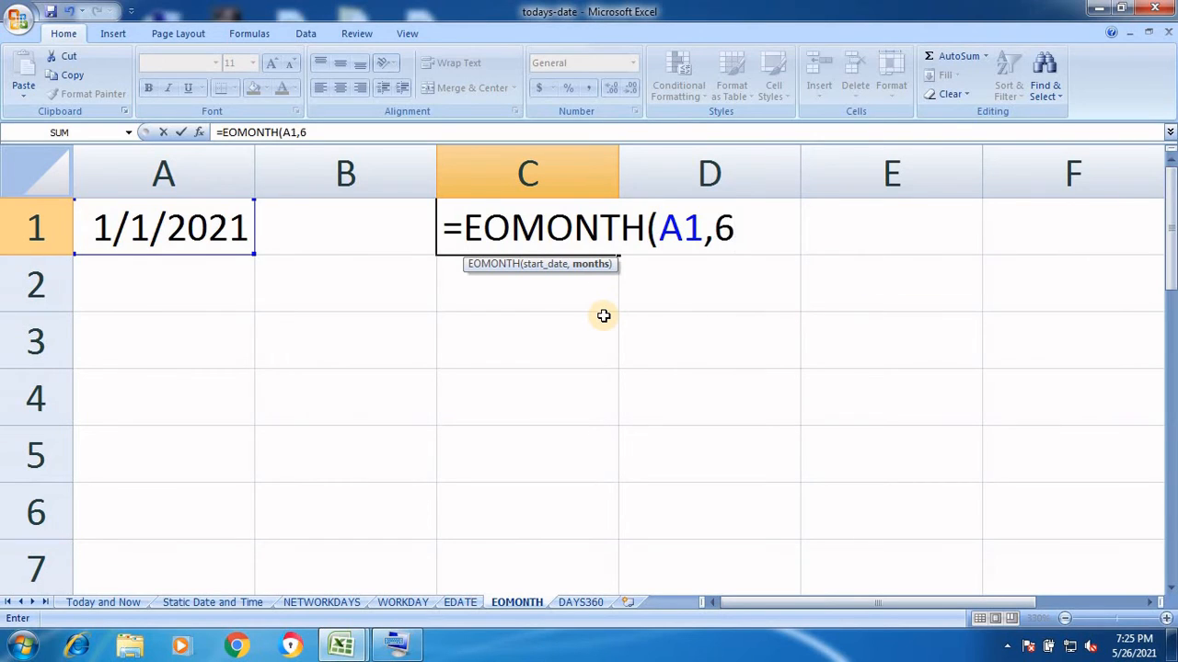
text())
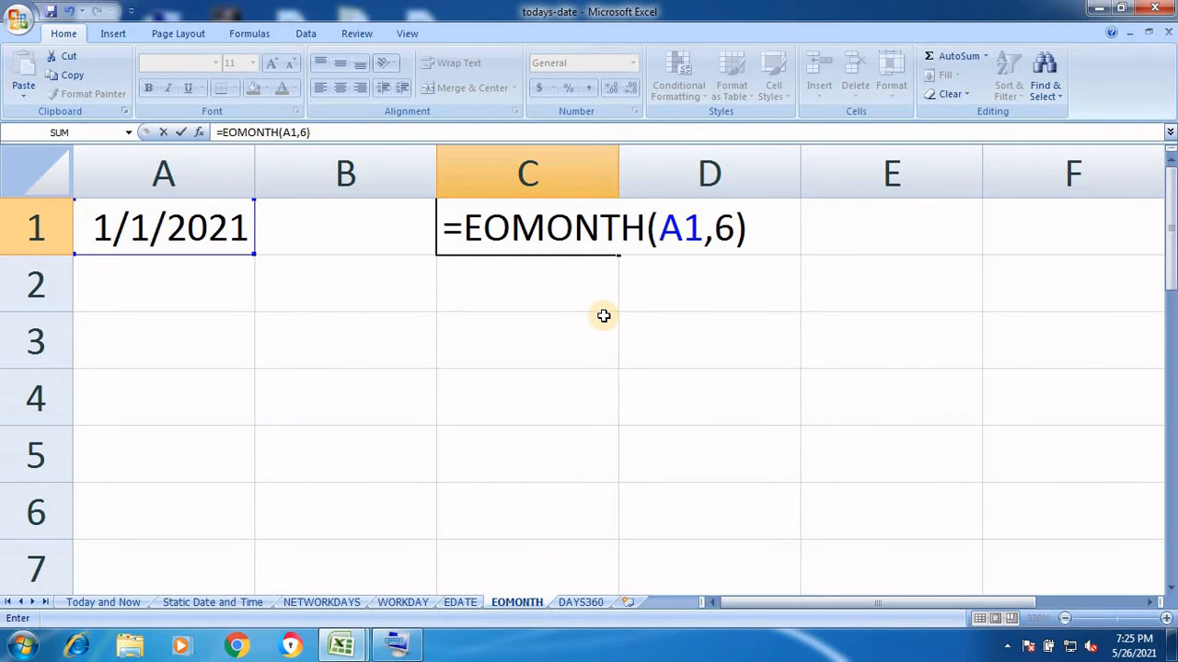
key(Return)
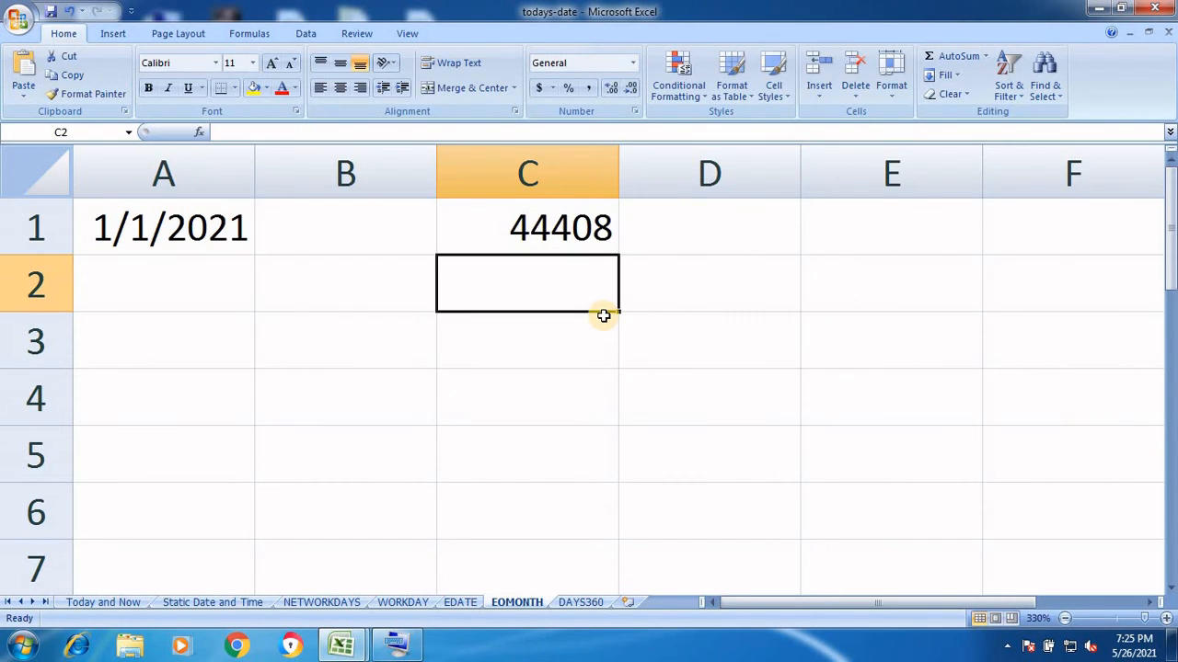
click(564, 226)
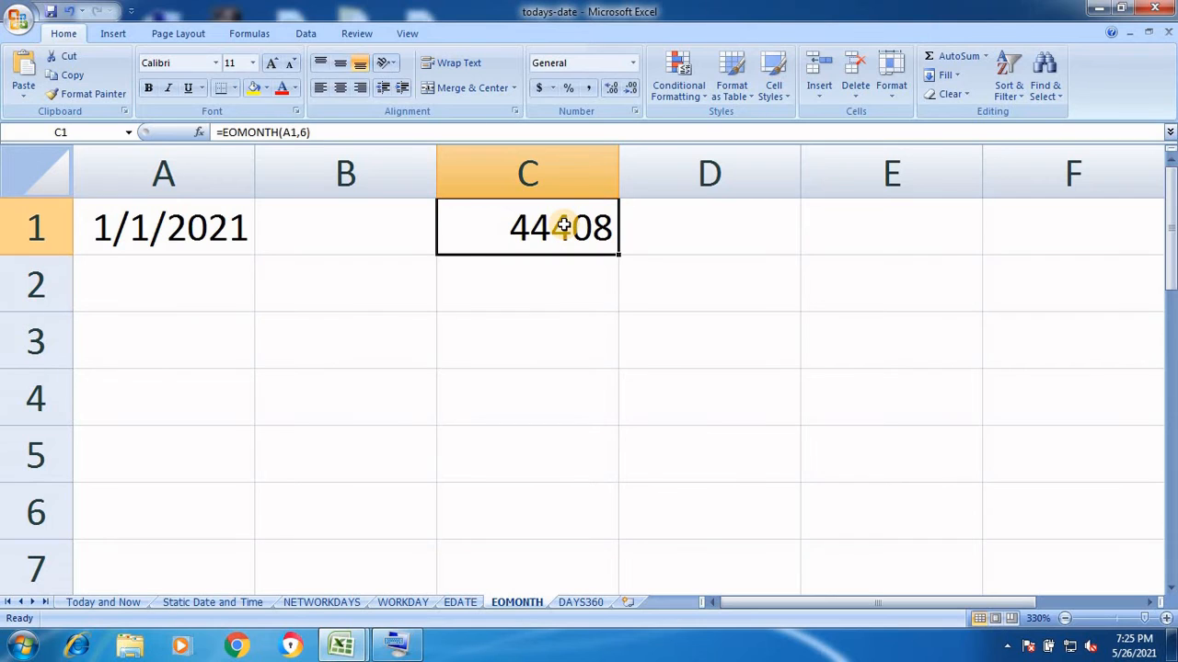
Format C1 as Short Date so it shows 7/31/2021
click(635, 62)
click(612, 254)
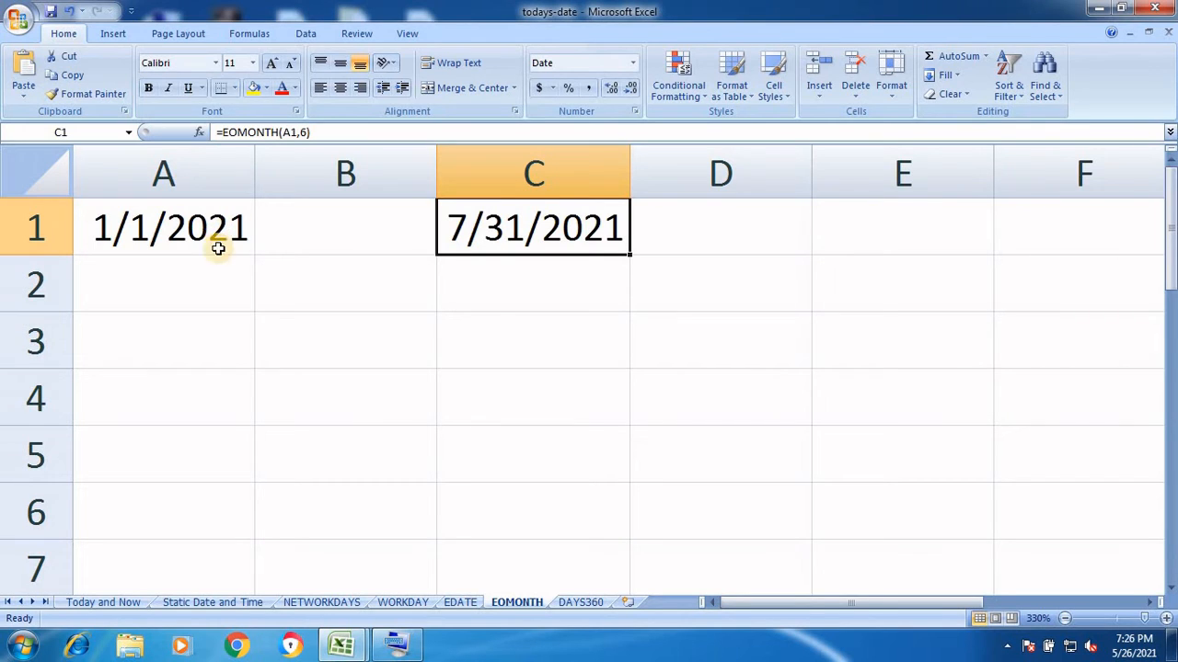
Try A1 dates 1/11/2021 and 1/21/2021 and recheck C1's EOMONTH result
double_click(155, 230)
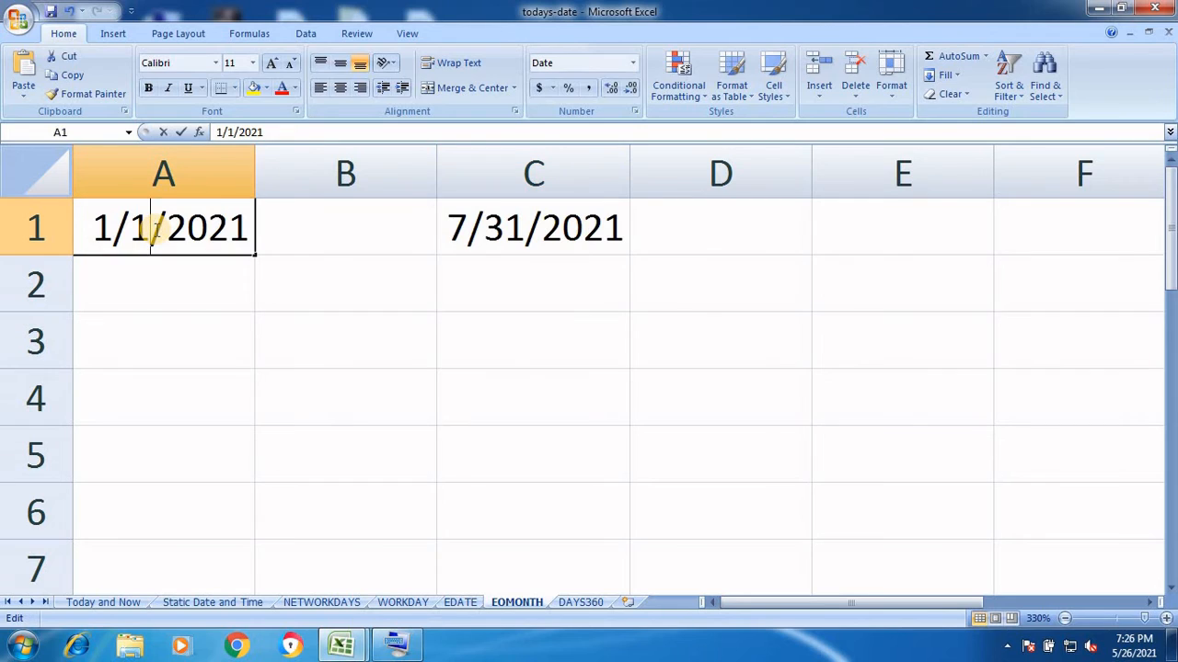
text(1)
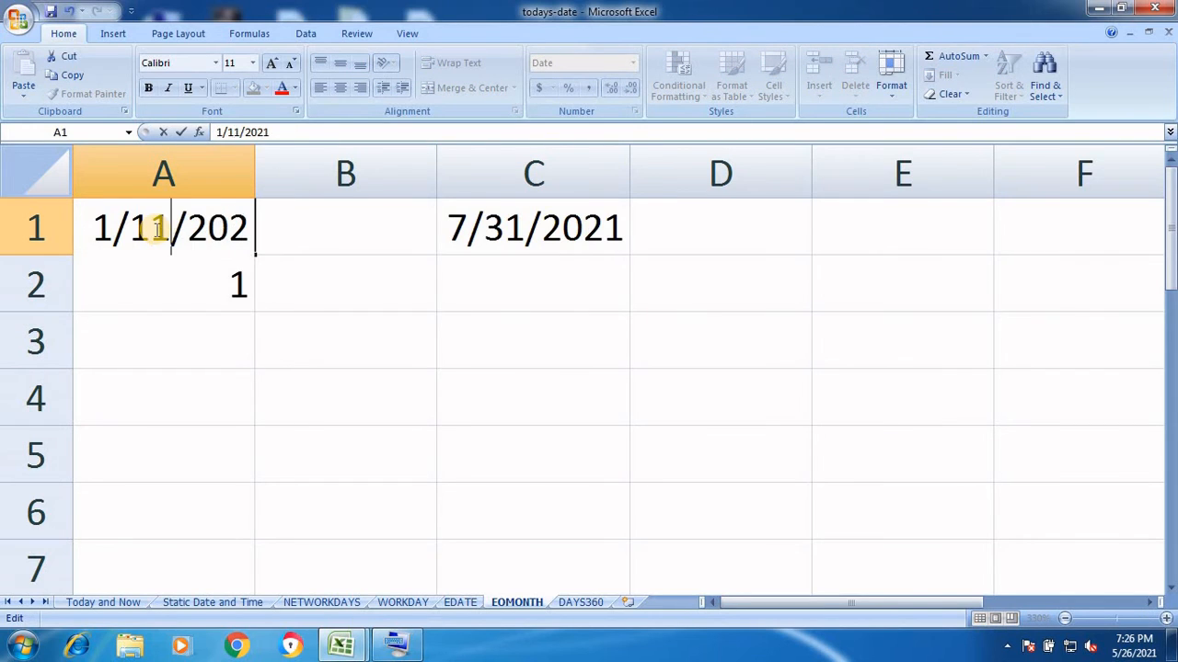
key(Return)
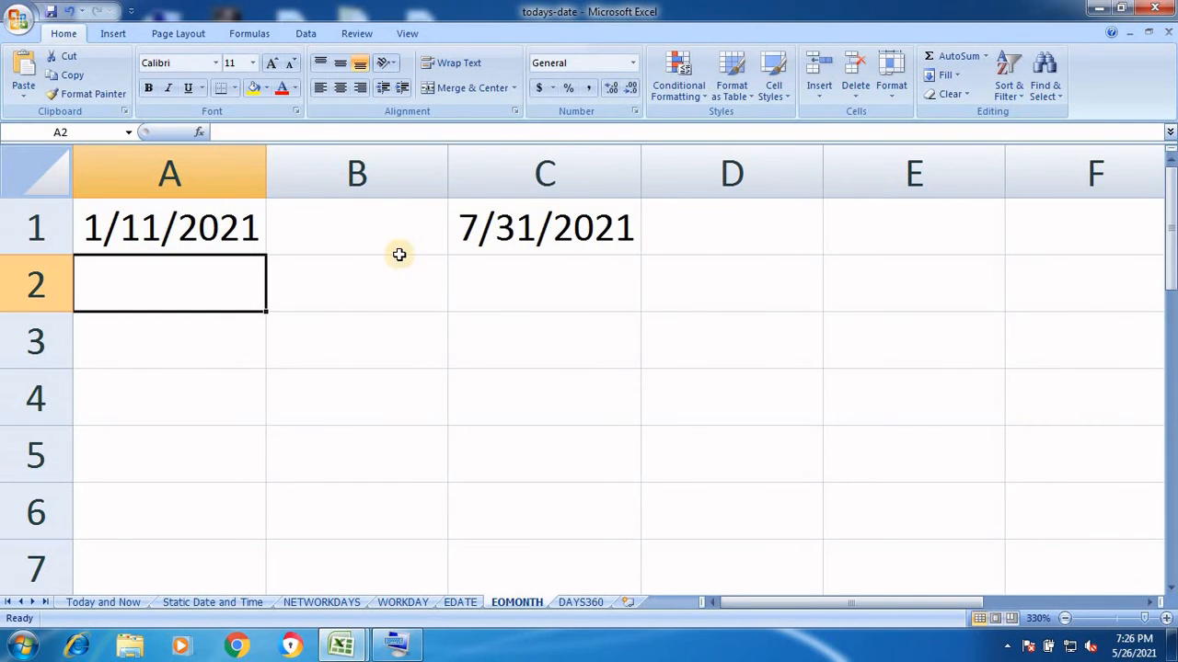
click(161, 233)
double_click(162, 233)
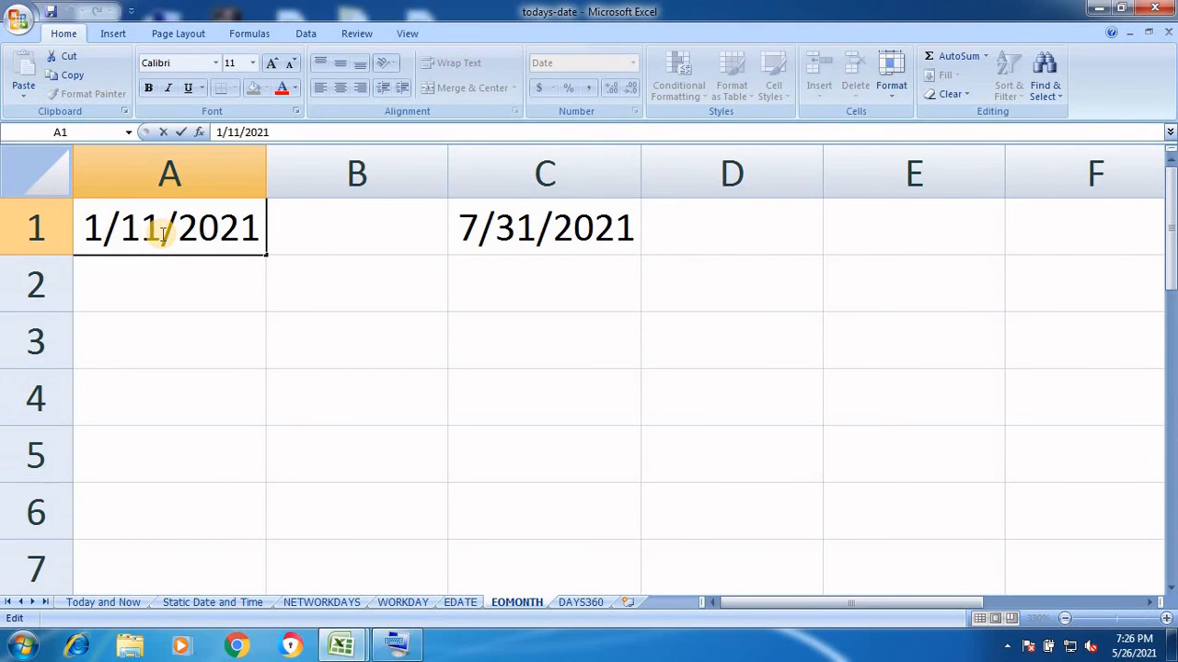
key(BackSpace)
key(BackSpace)
text(21)
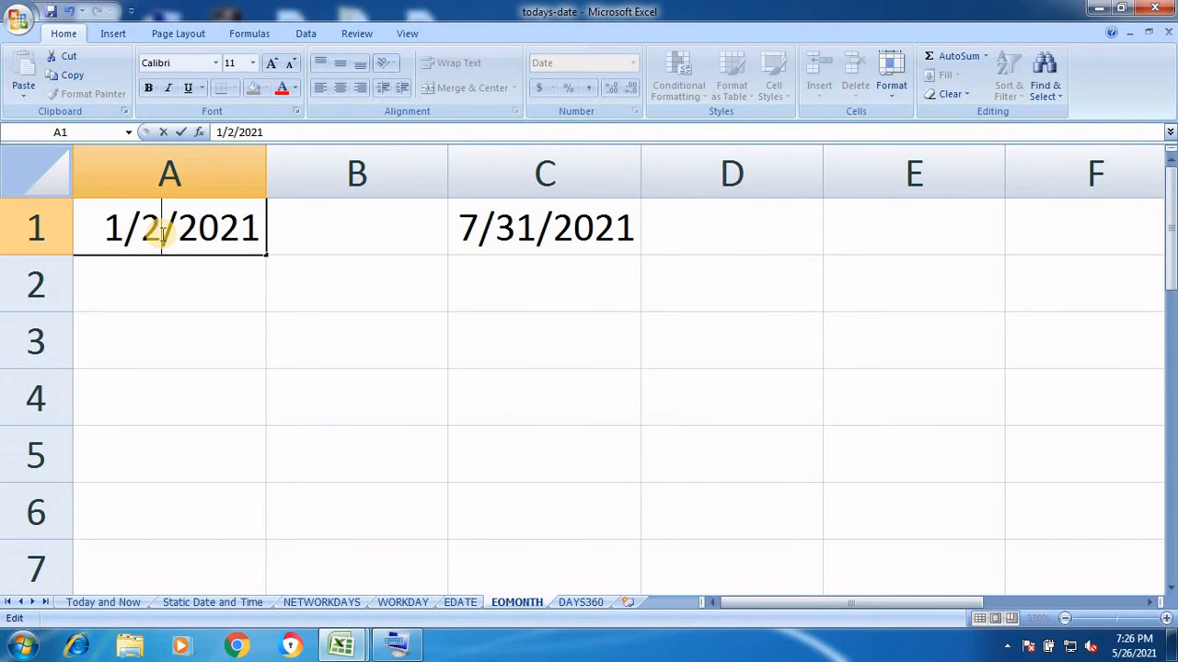
key(Return)
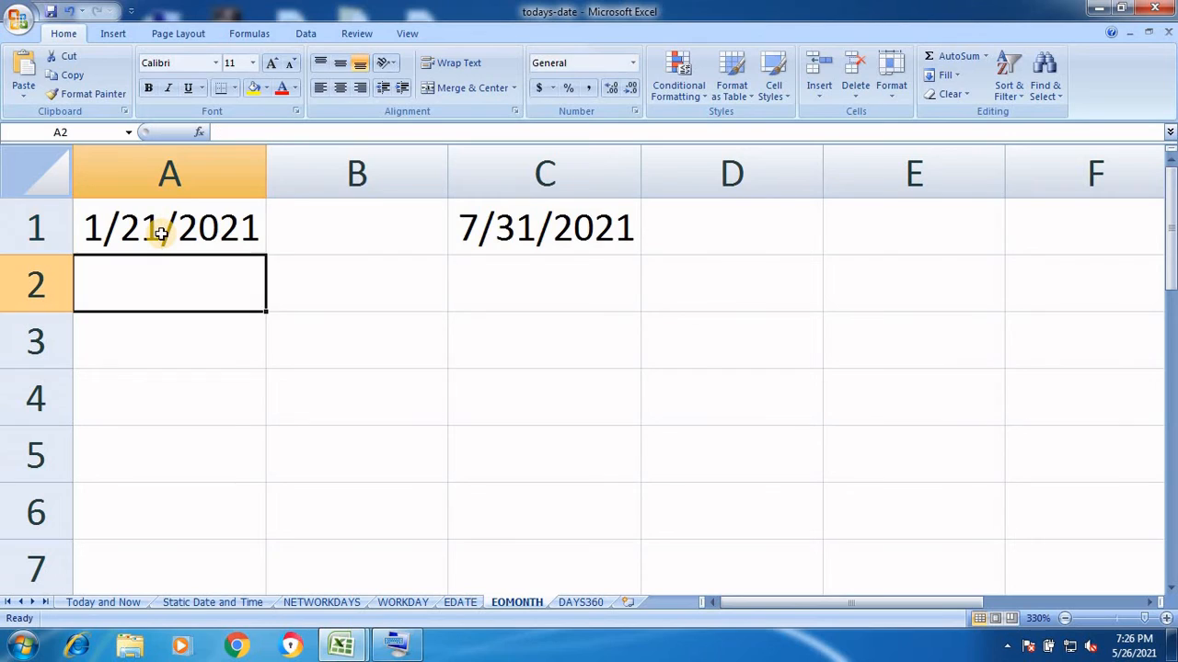
click(515, 233)
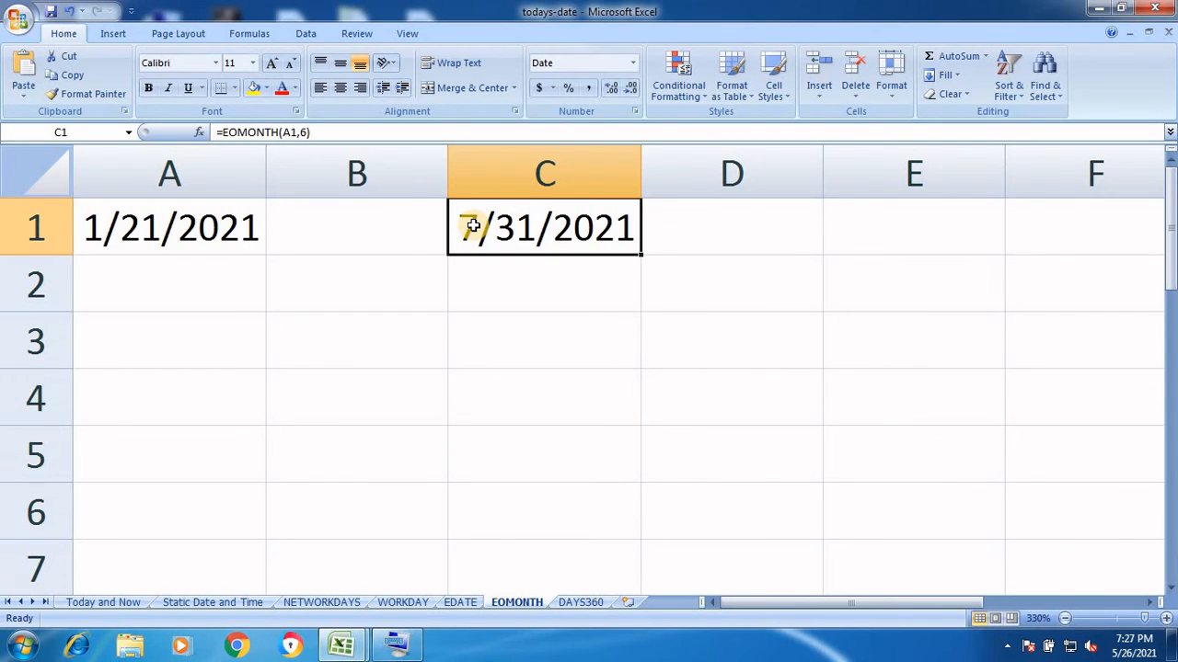
double_click(520, 238)
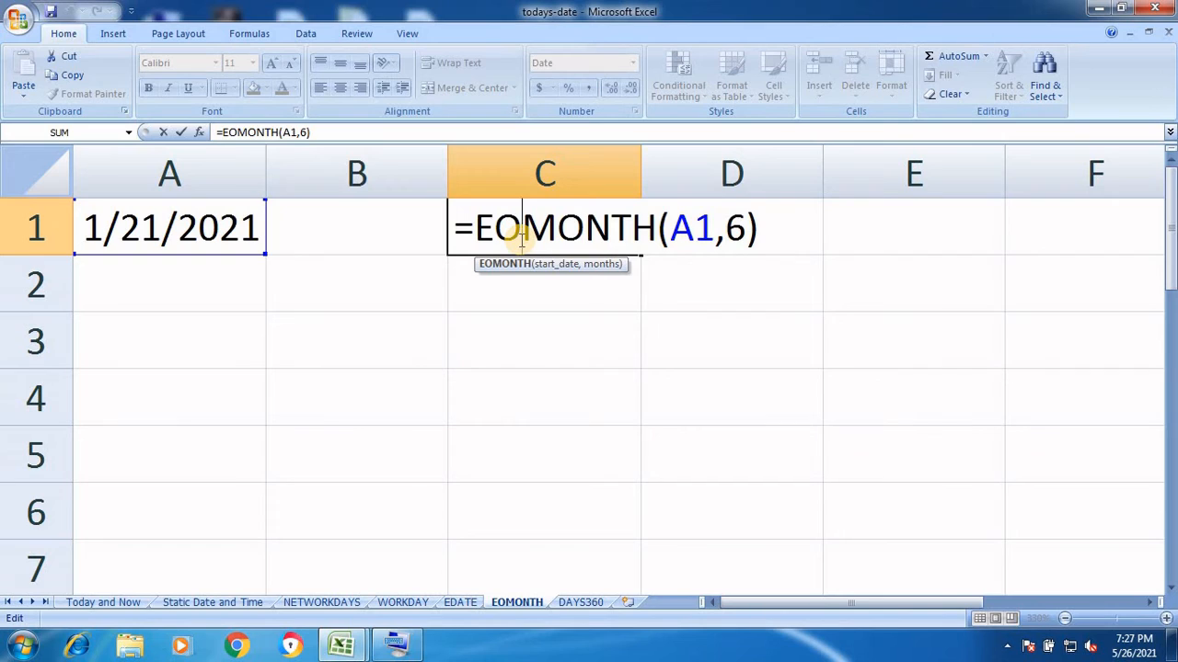
key(Return)
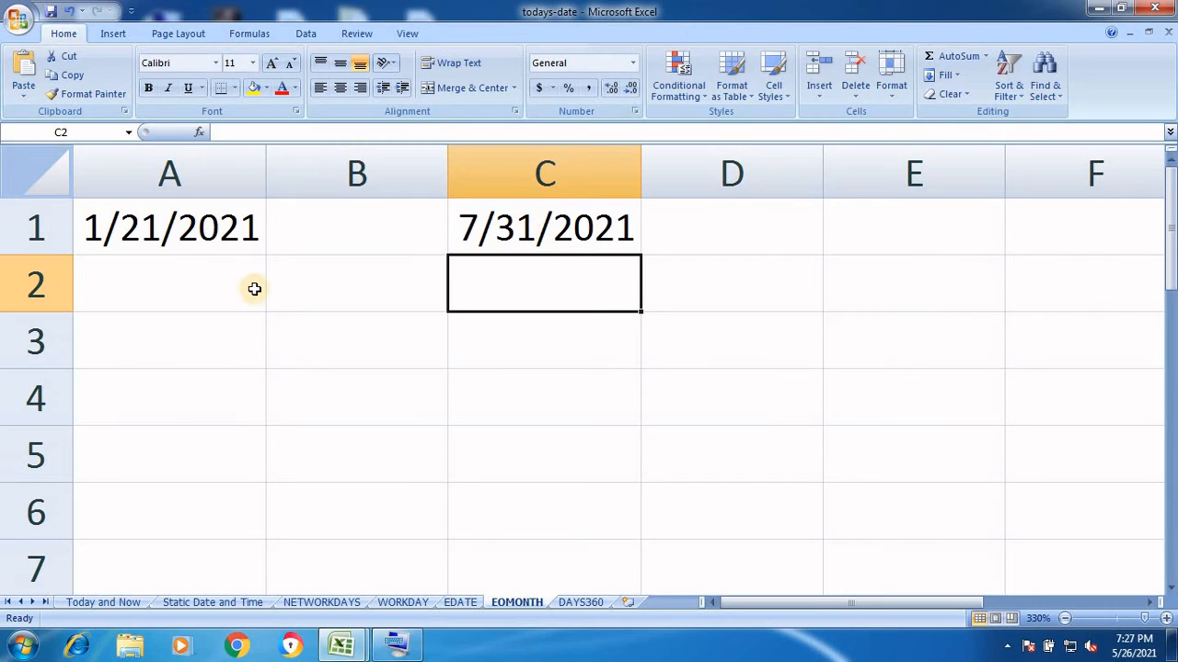
Change A1's date to 1/29/2021, then to 1/31/2021
double_click(161, 232)
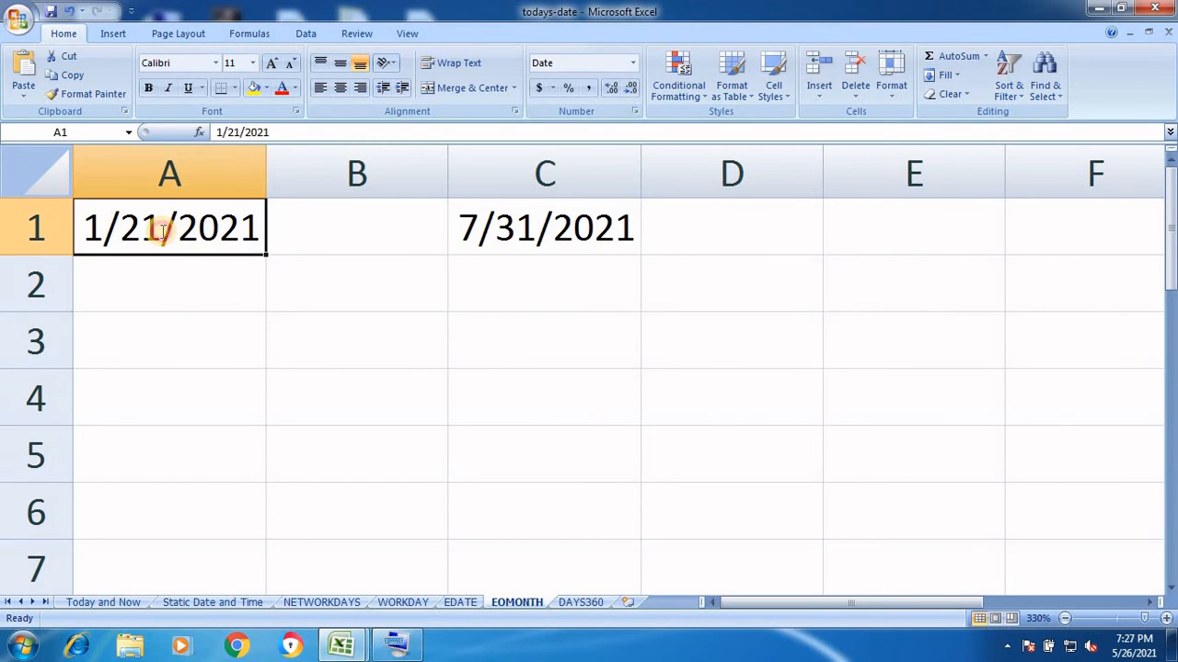
key(BackSpace)
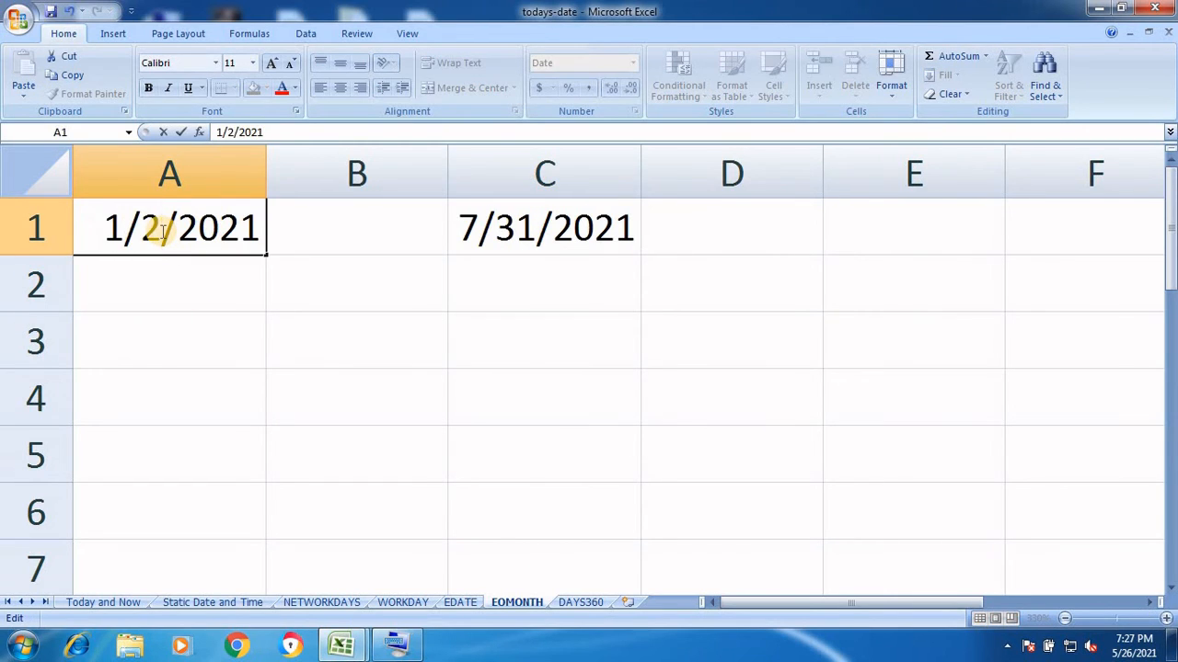
text(9)
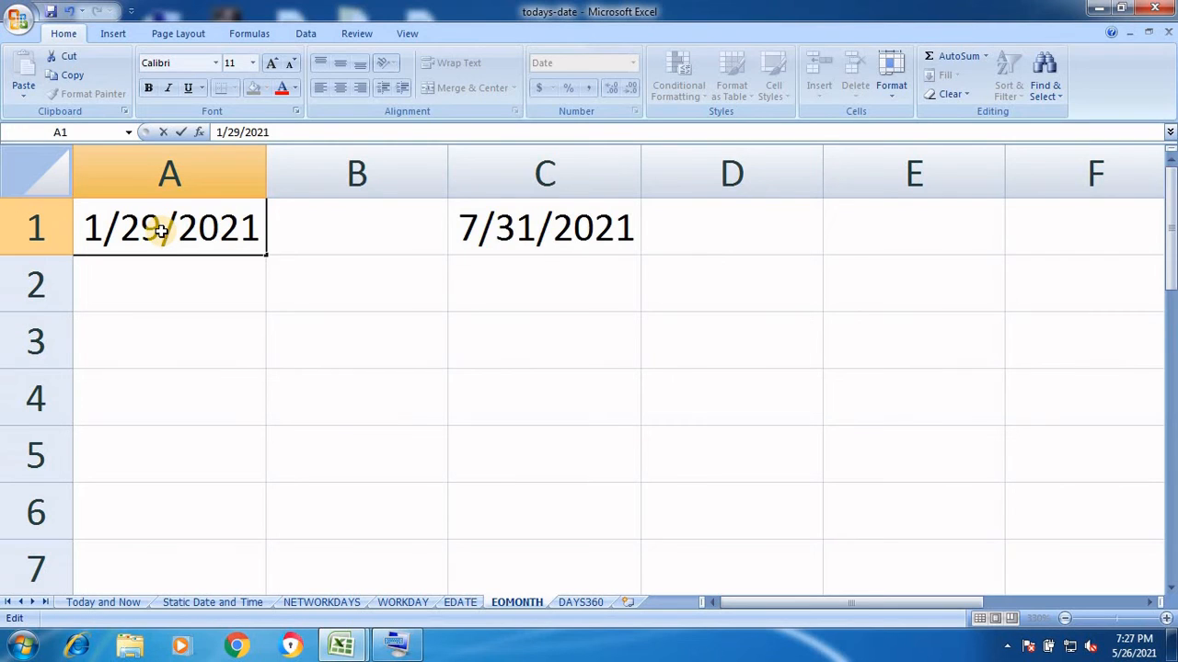
key(Return)
click(161, 231)
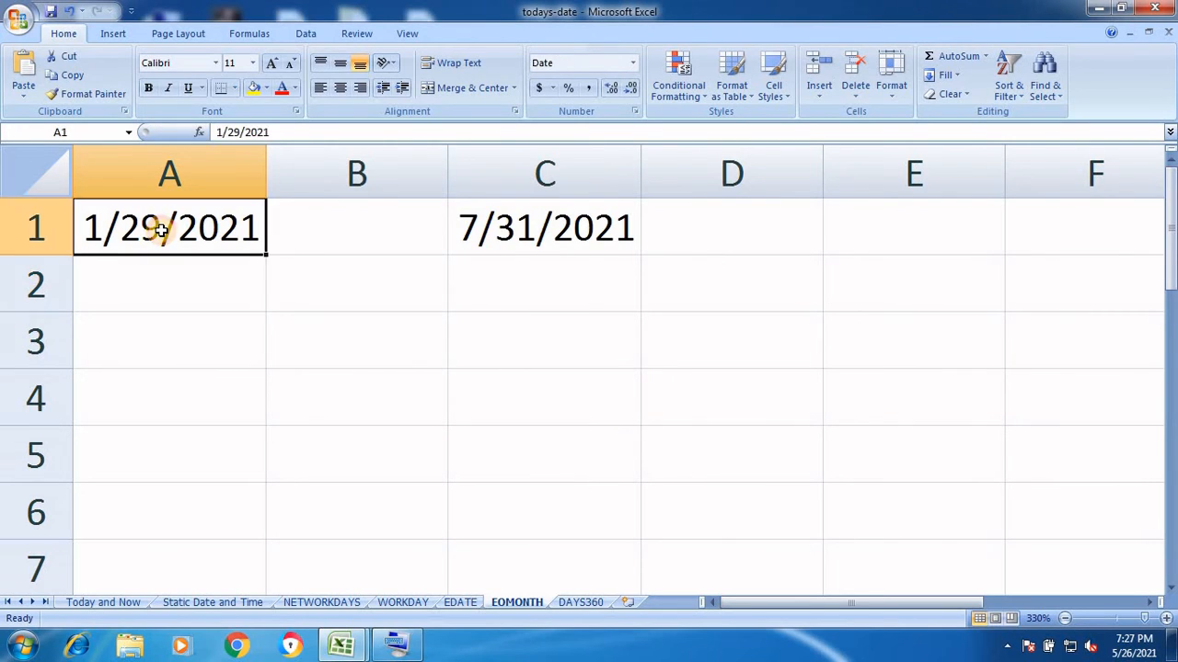
double_click(162, 231)
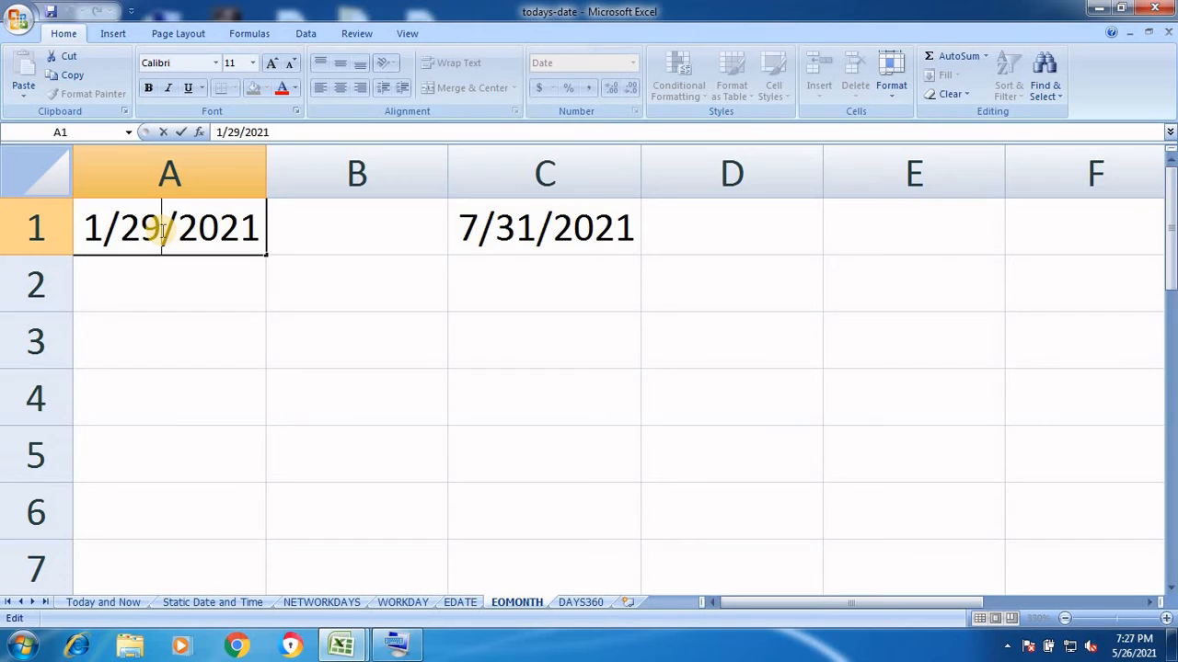
key(BackSpace)
key(BackSpace)
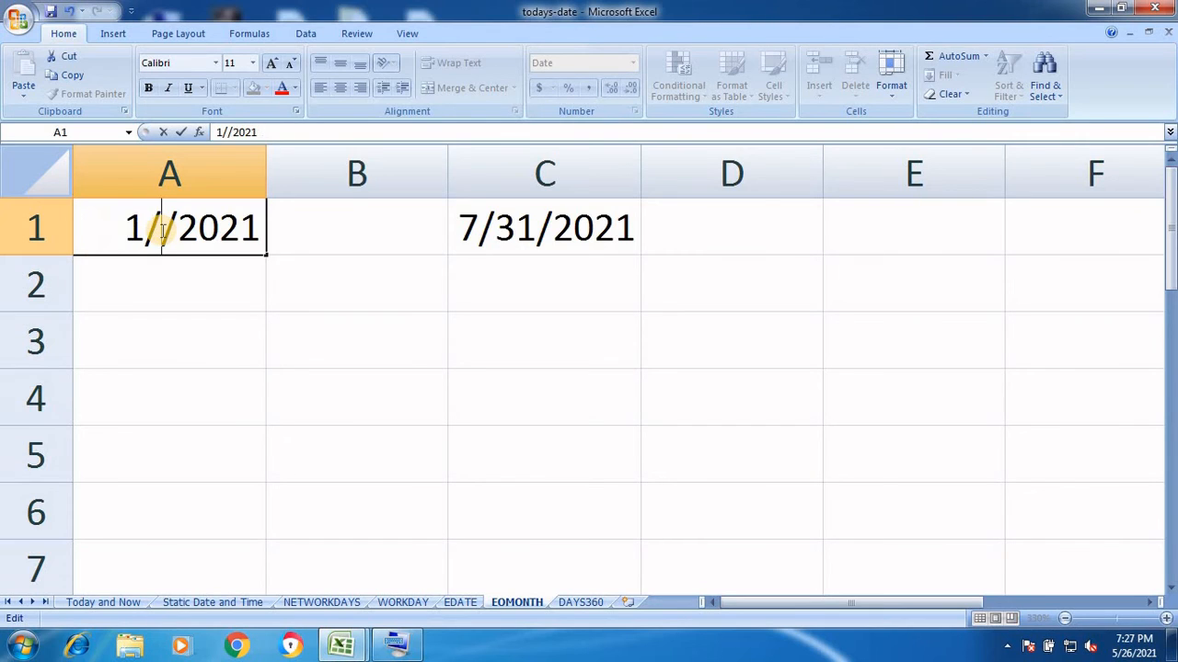
text(31)
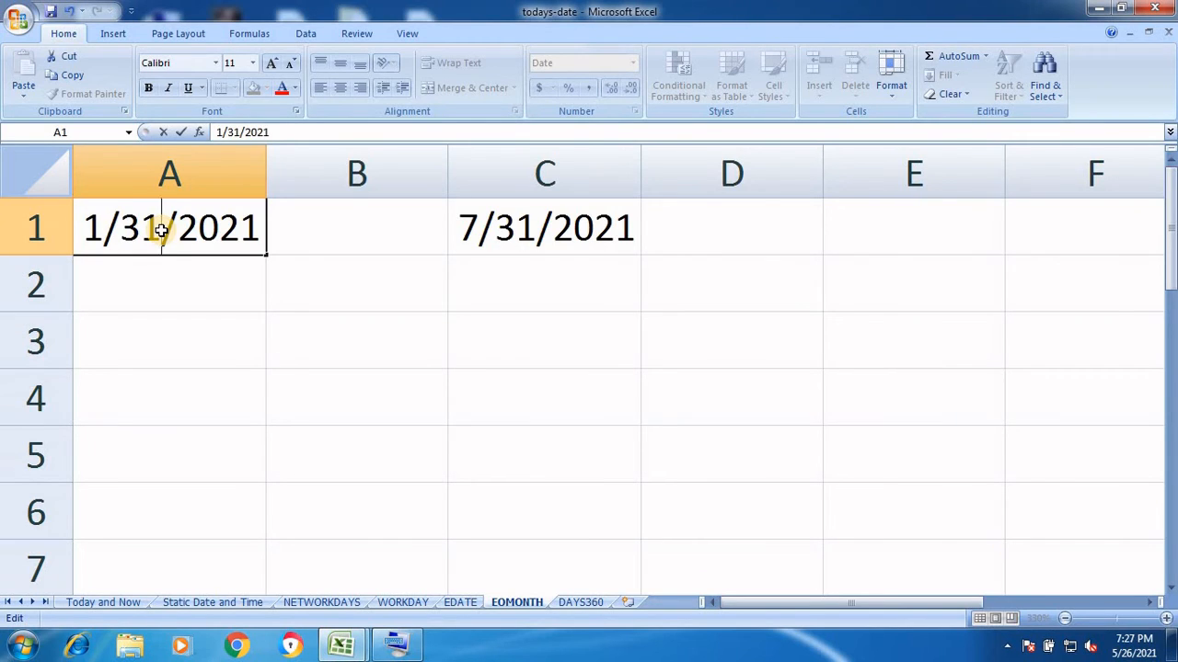
key(Return)
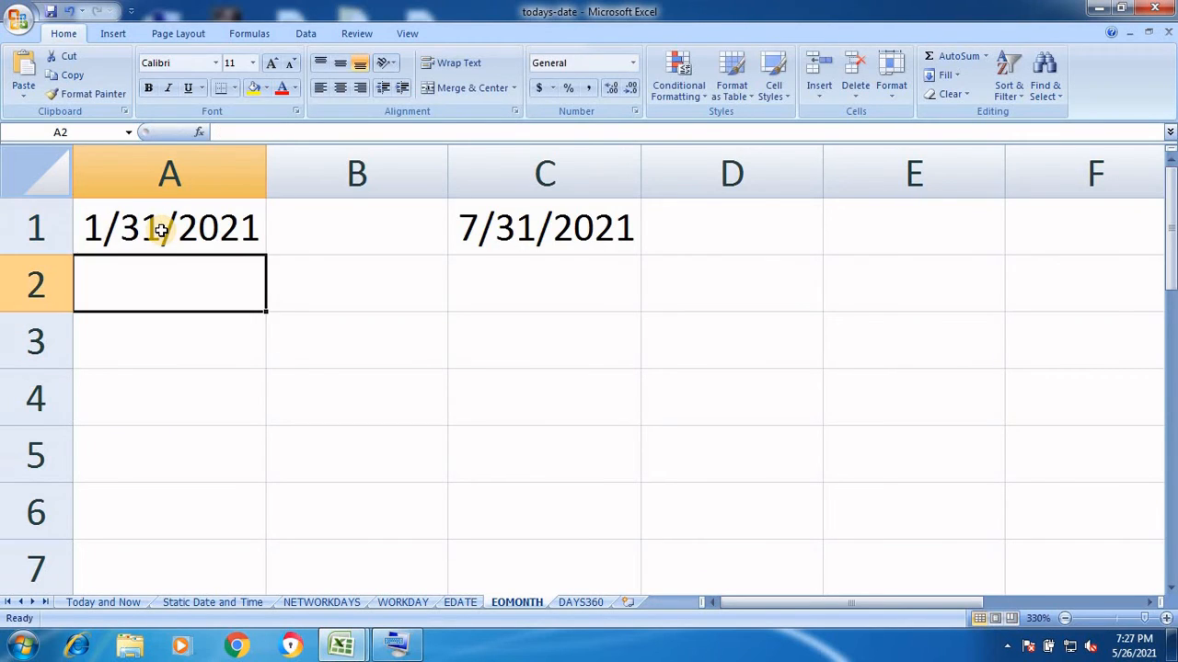
Edit C1's formula to =EOMONTH(A1,-6) so it returns 7/31/2020
click(491, 229)
double_click(490, 229)
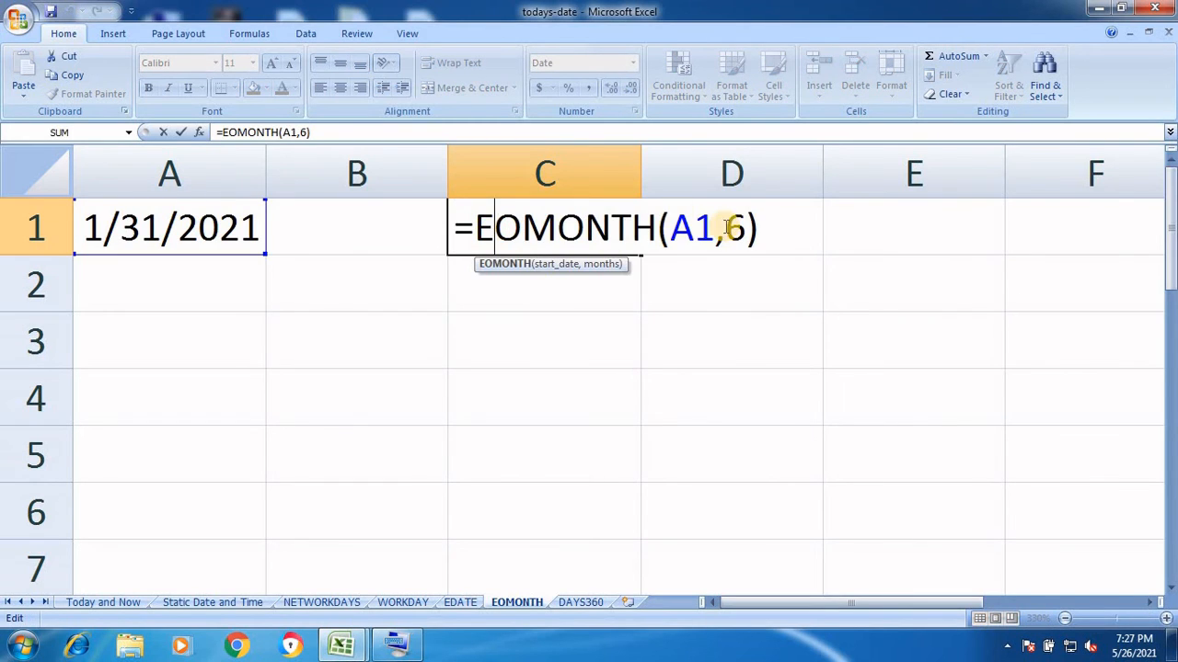
click(728, 228)
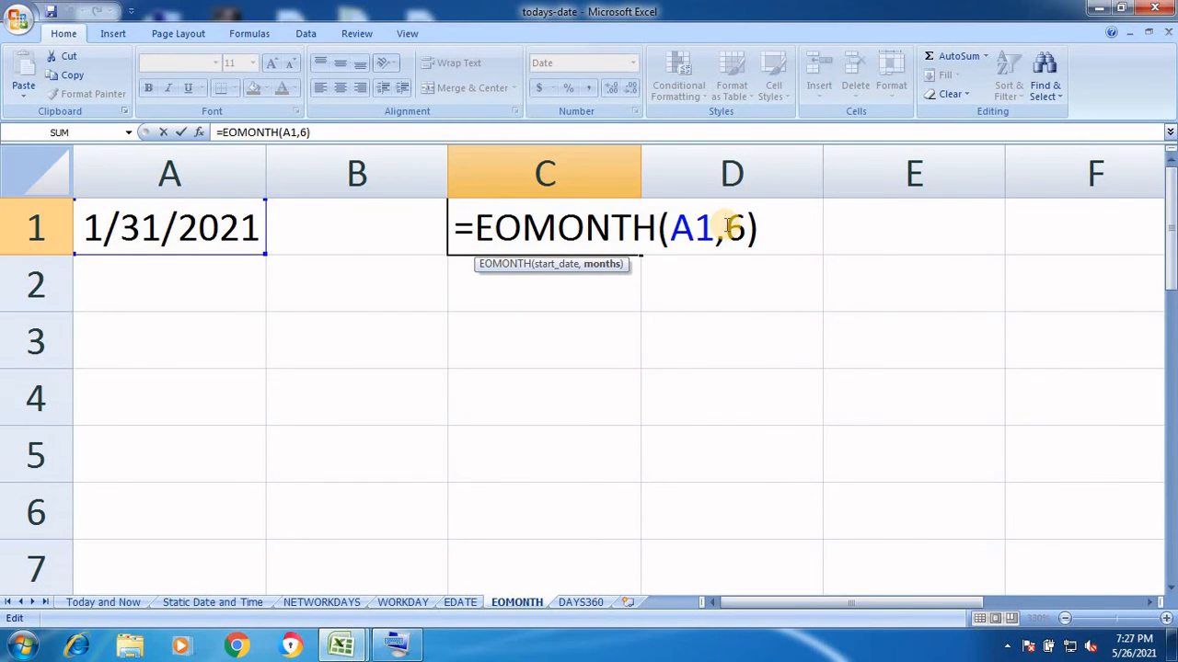
text(-)
key(Return)
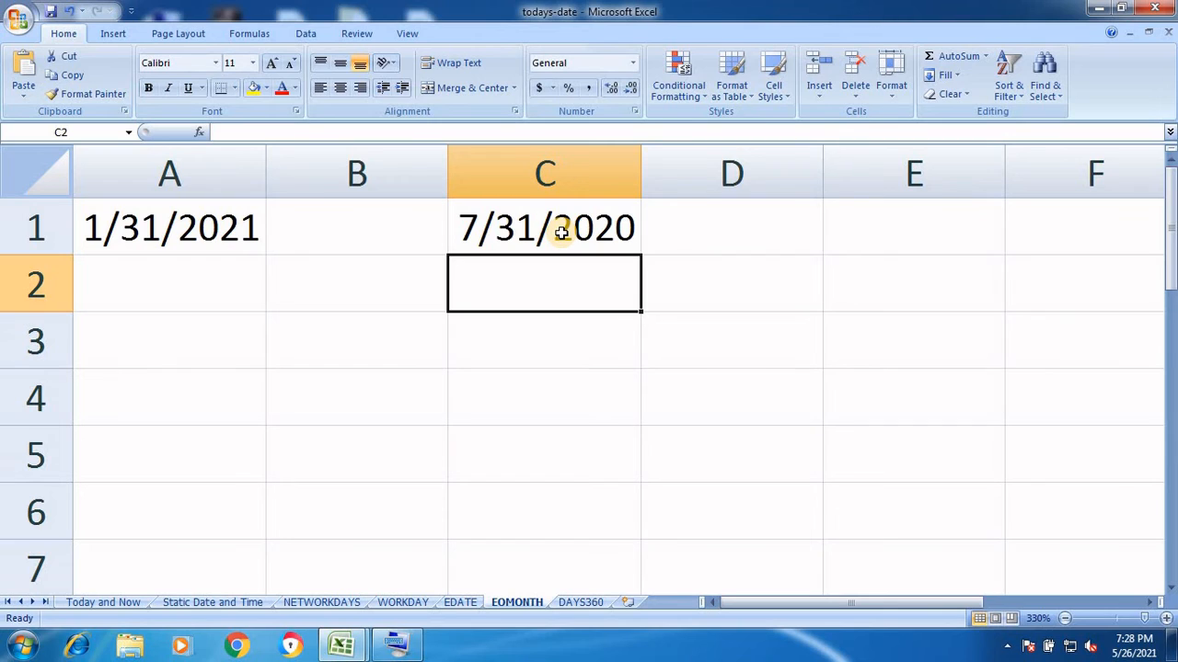
Switch to the DAYS360 sheet, zoom in to 270%, and select cell A1
click(595, 603)
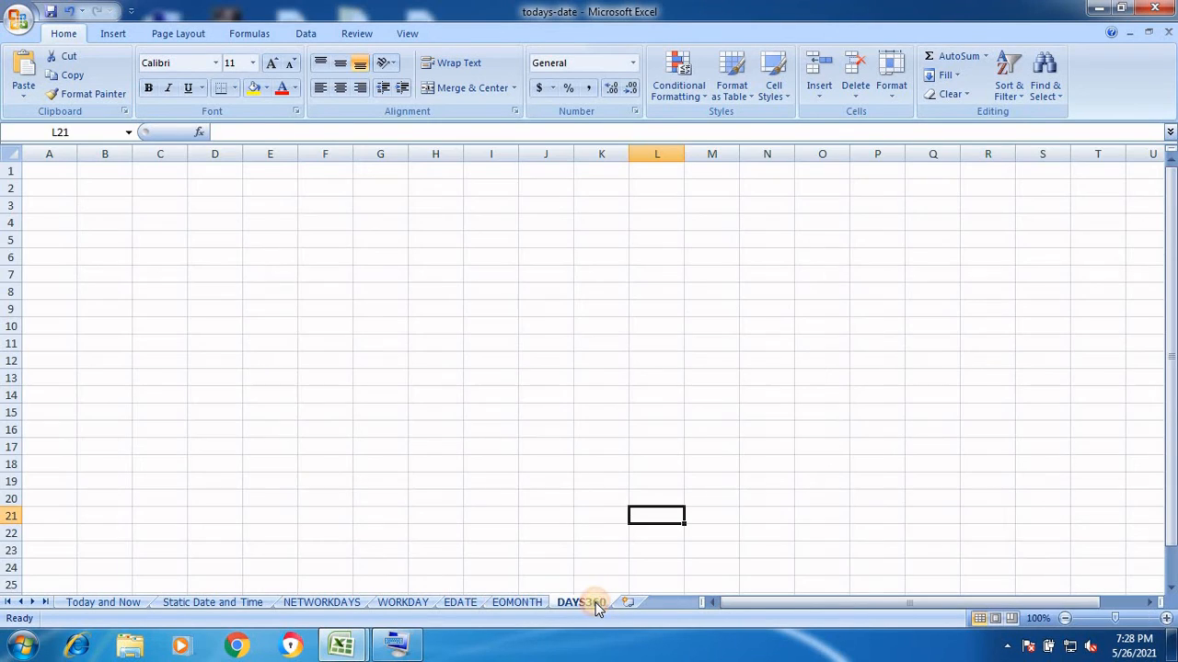
click(1169, 623)
click(1169, 623)
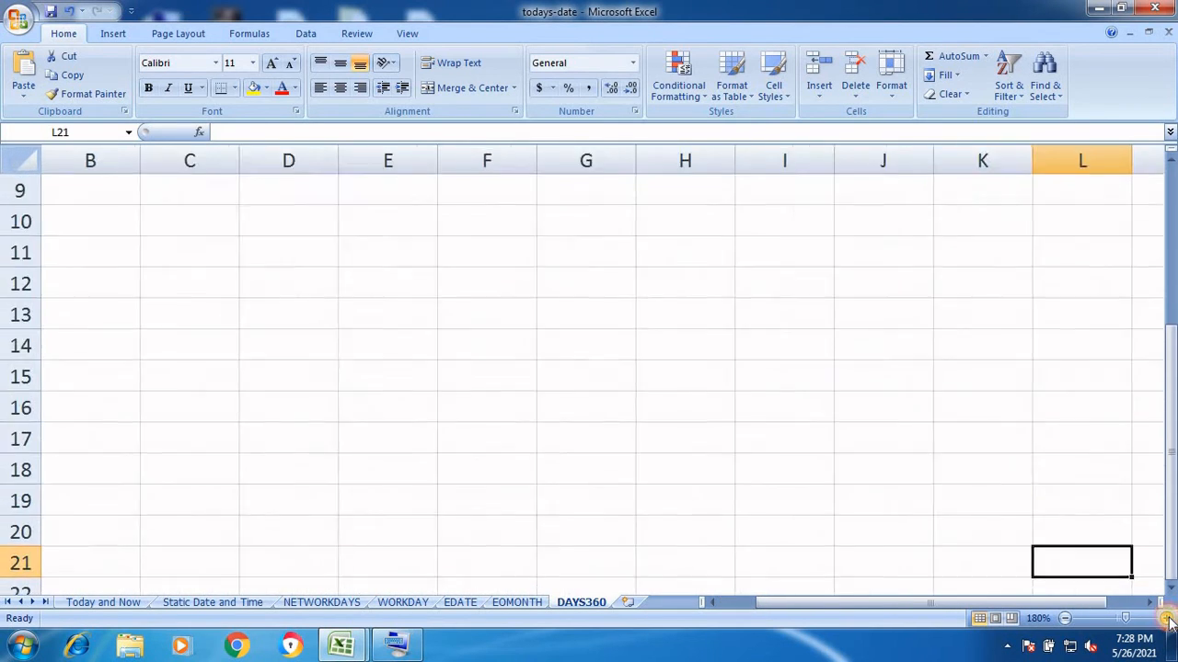
click(1168, 622)
click(1168, 623)
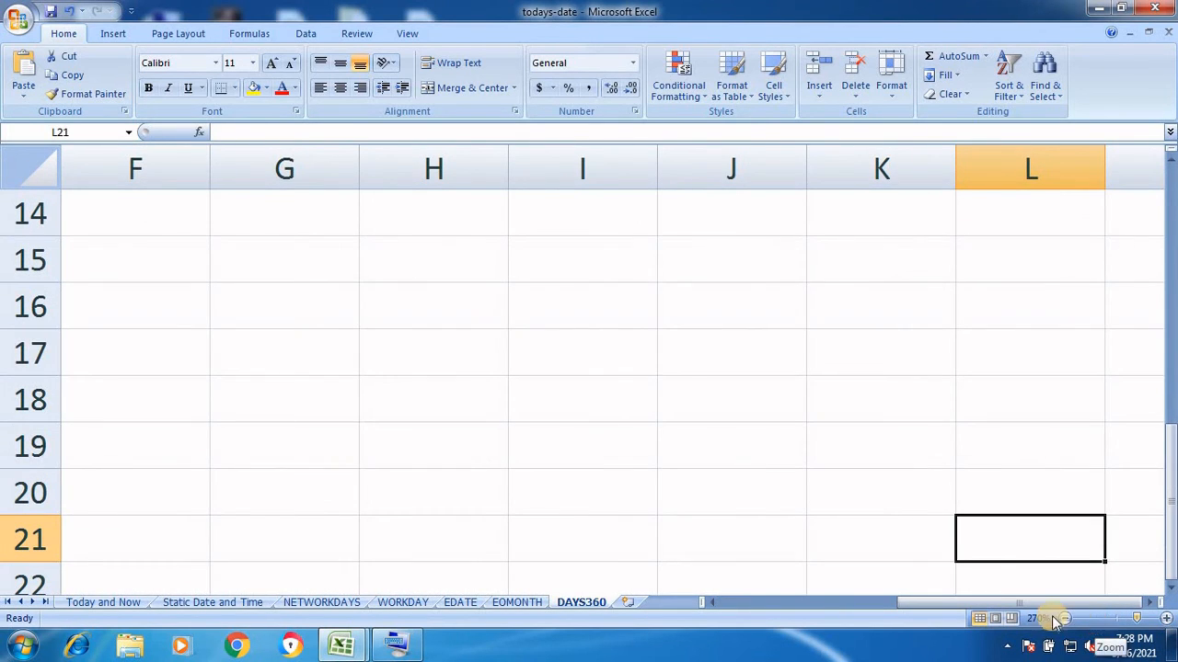
drag(894, 606, 747, 604)
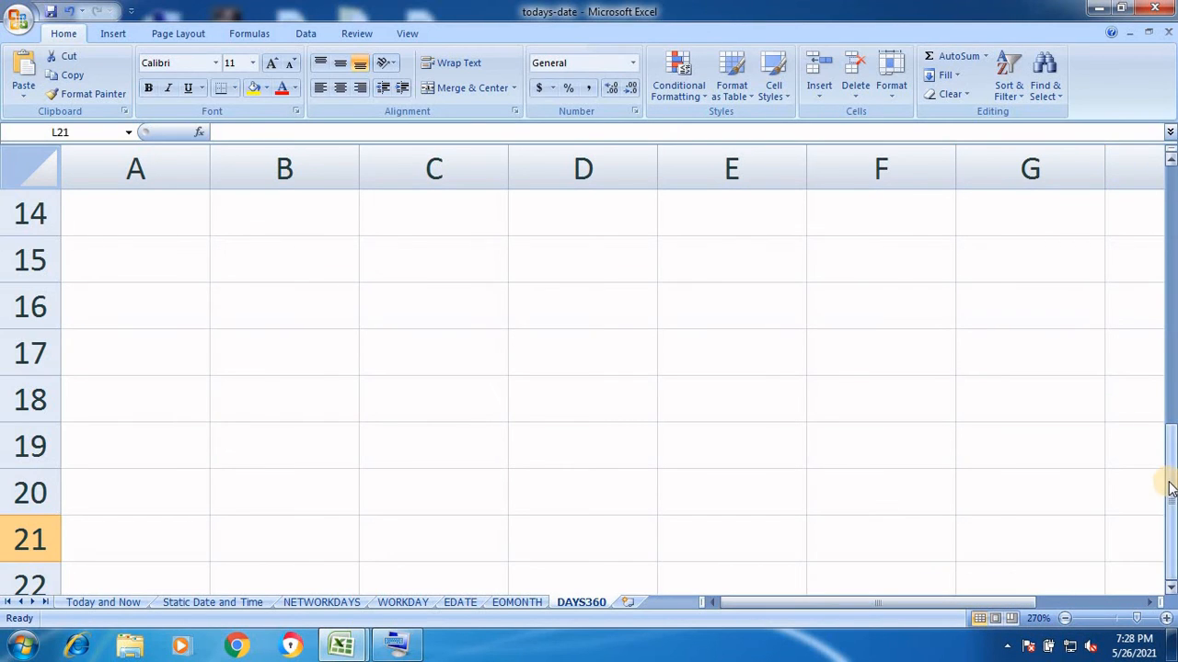
drag(1172, 481, 1164, 199)
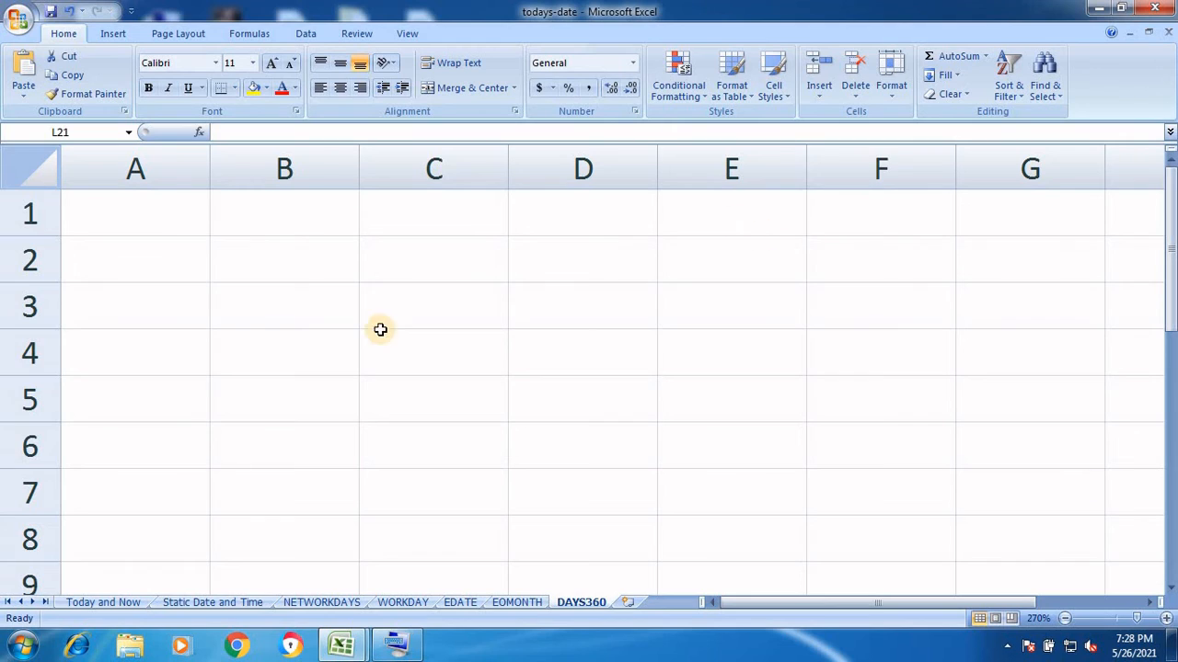
click(161, 216)
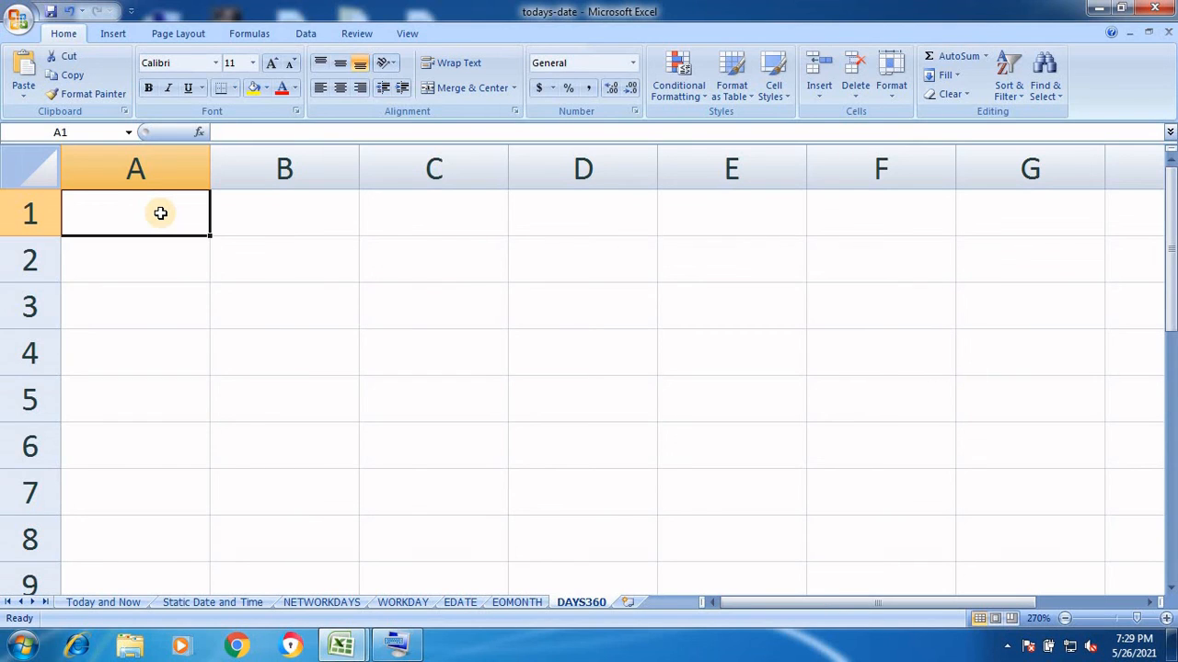
Enter 1/31/2021 in A1 and 2/1/2021 in A2
text(1)
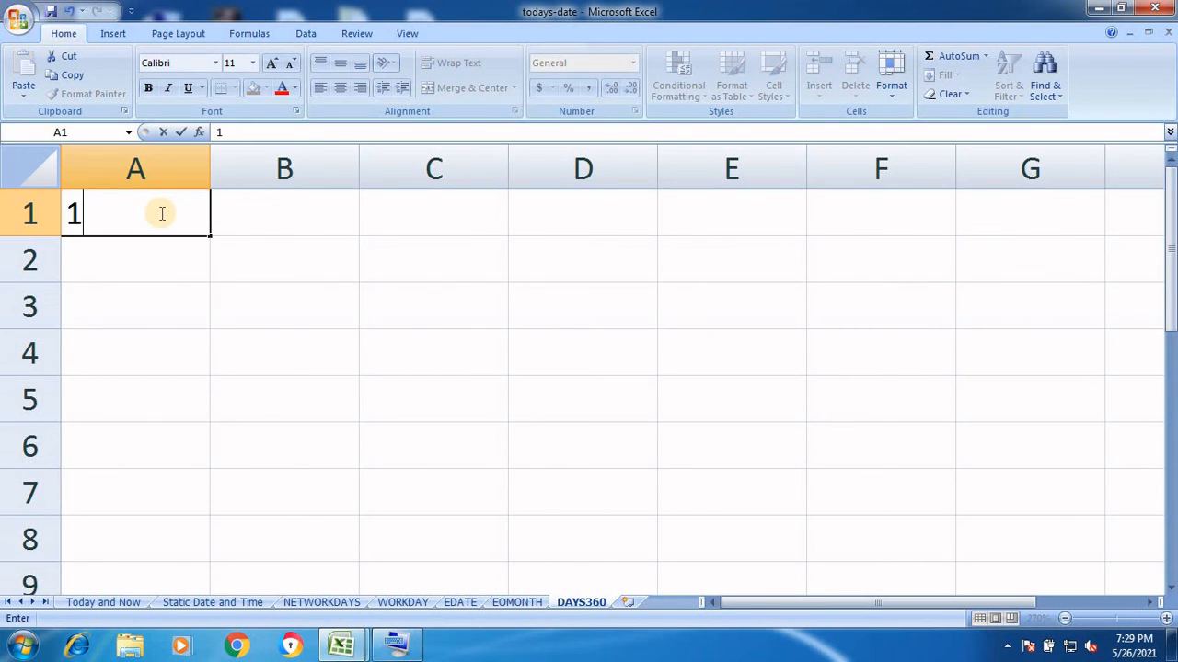
text(/31)
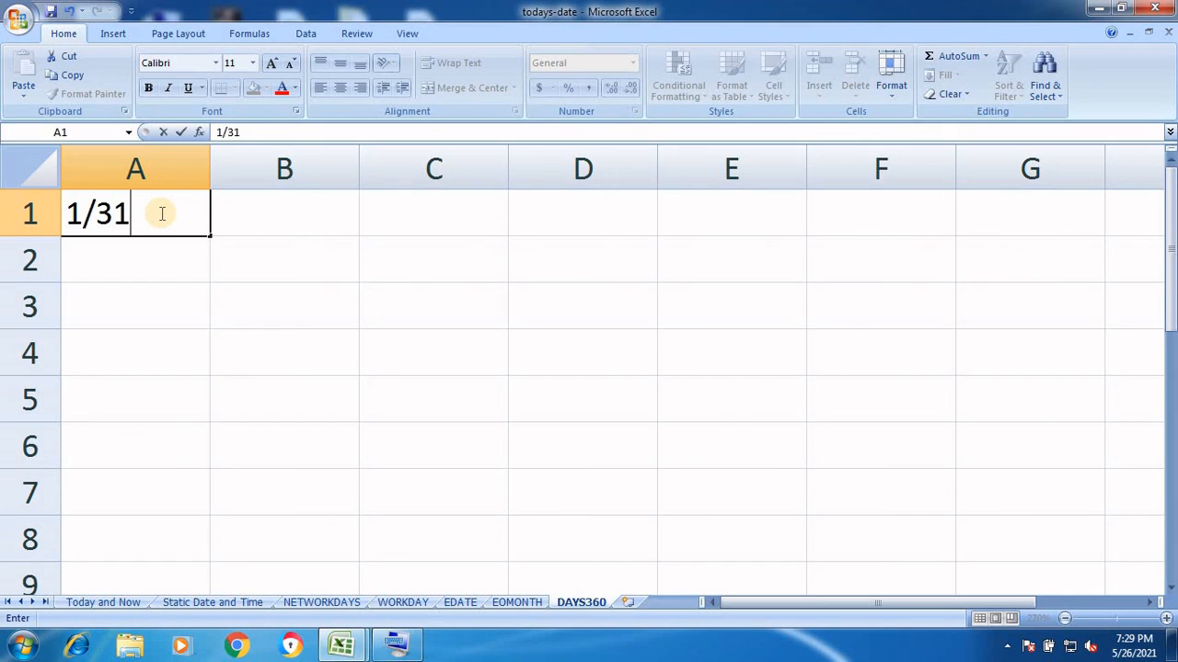
text(/2021)
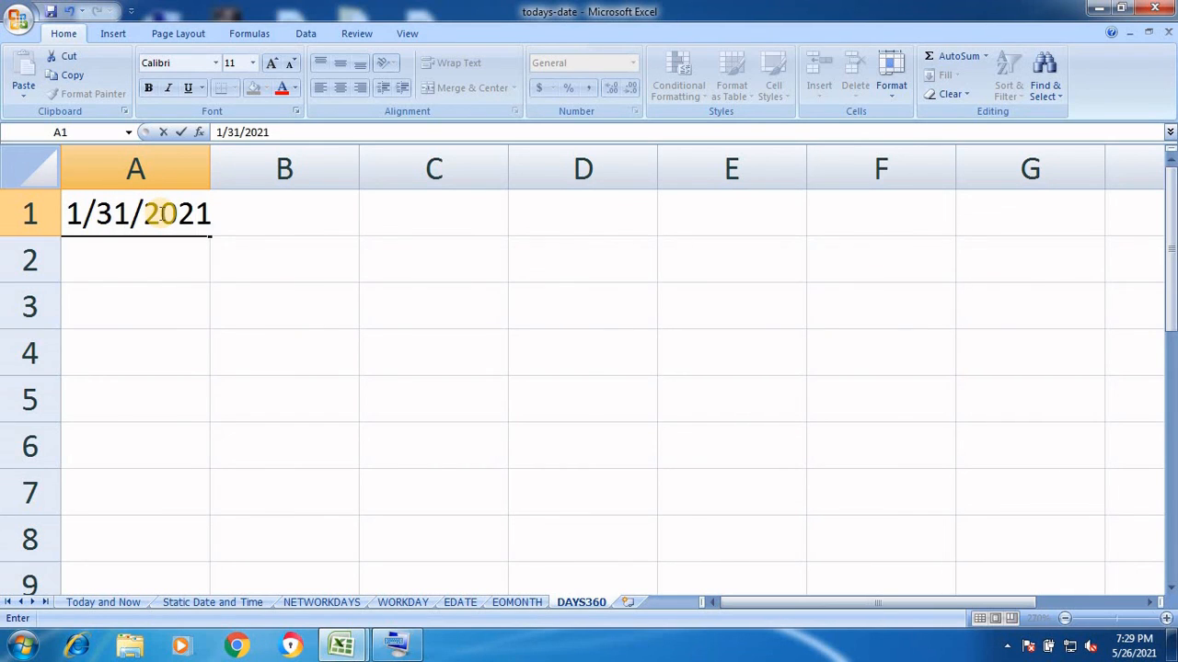
key(Return)
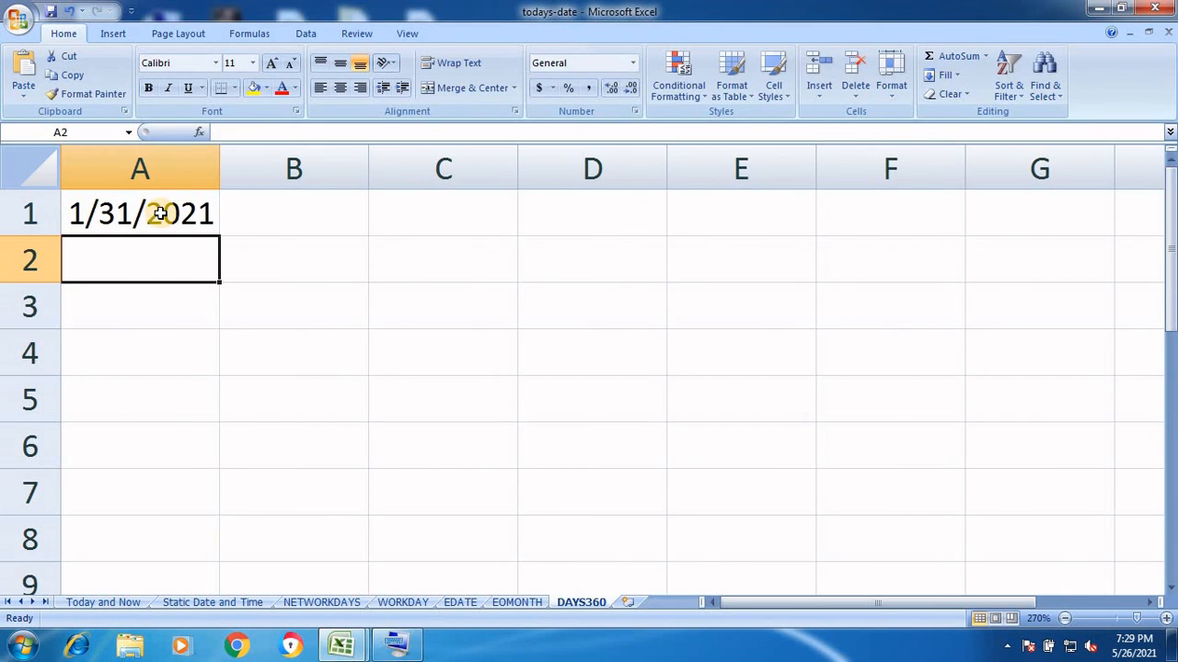
text(2)
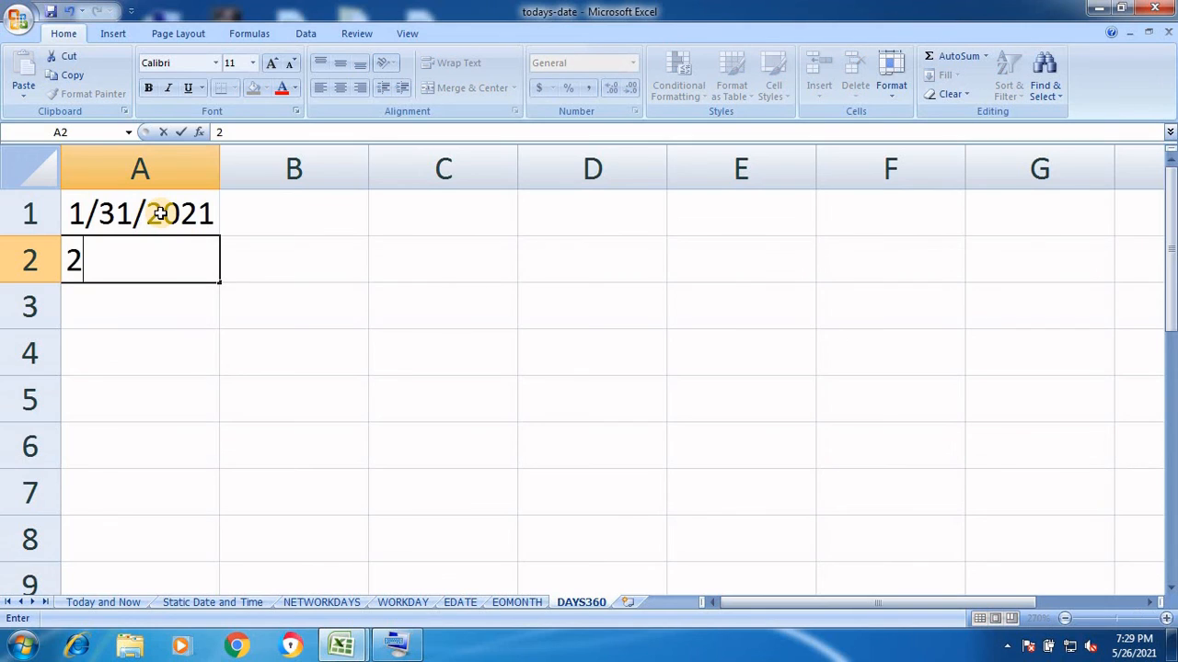
text(/1/2021)
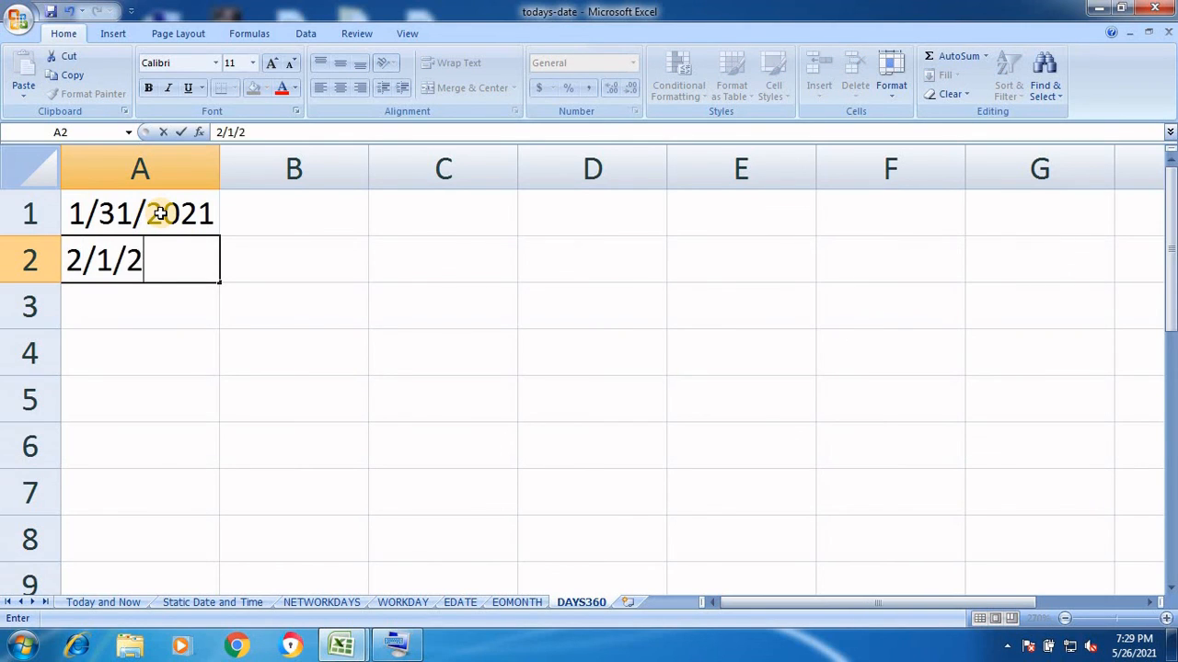
click(435, 225)
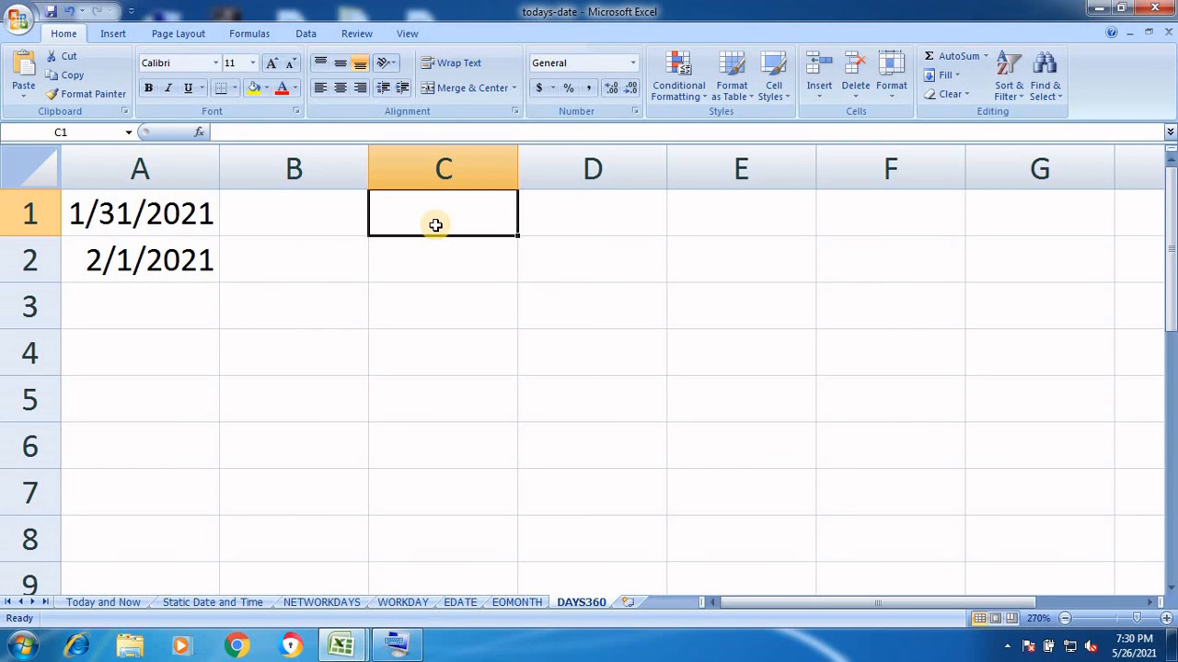
Enter =DAYS360(A1,A2) in C1, fixing a typo, so it returns 1
text(=)
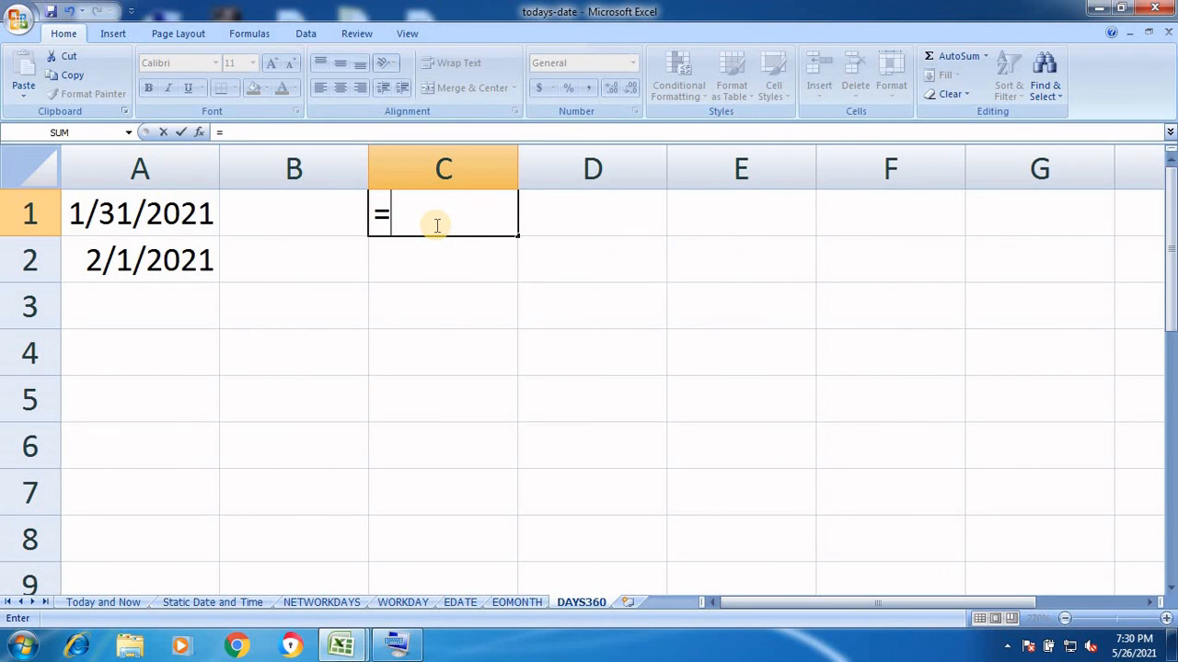
text(DFAYS)
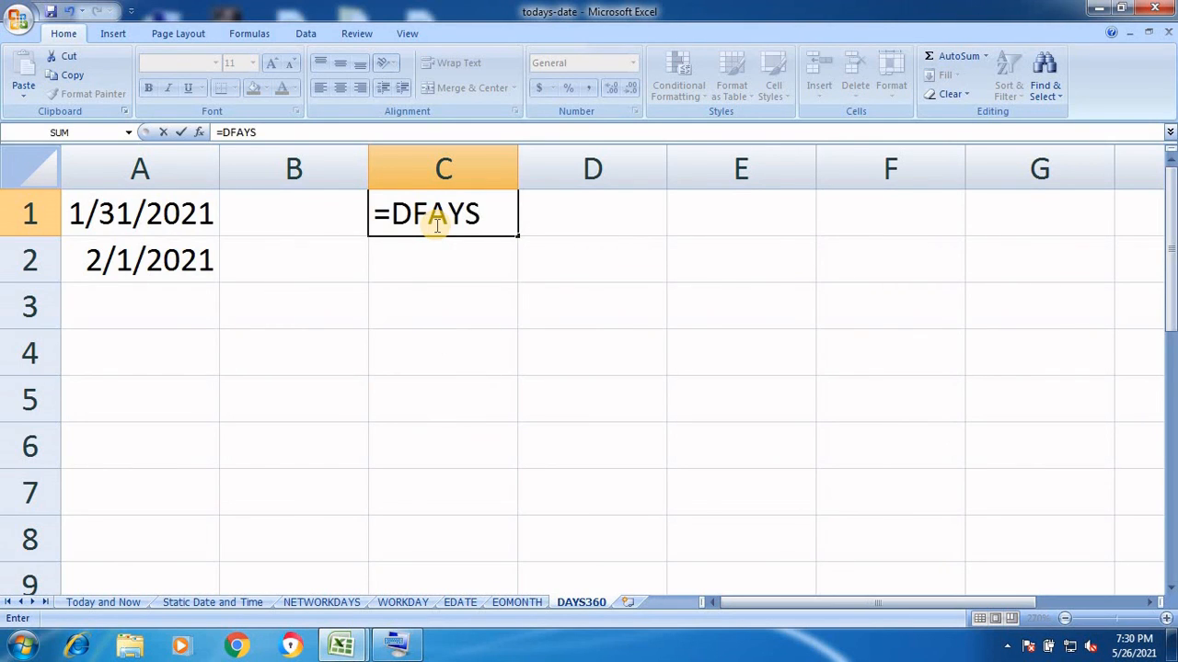
key(BackSpace)
key(BackSpace)
key(BackSpace)
key(BackSpace)
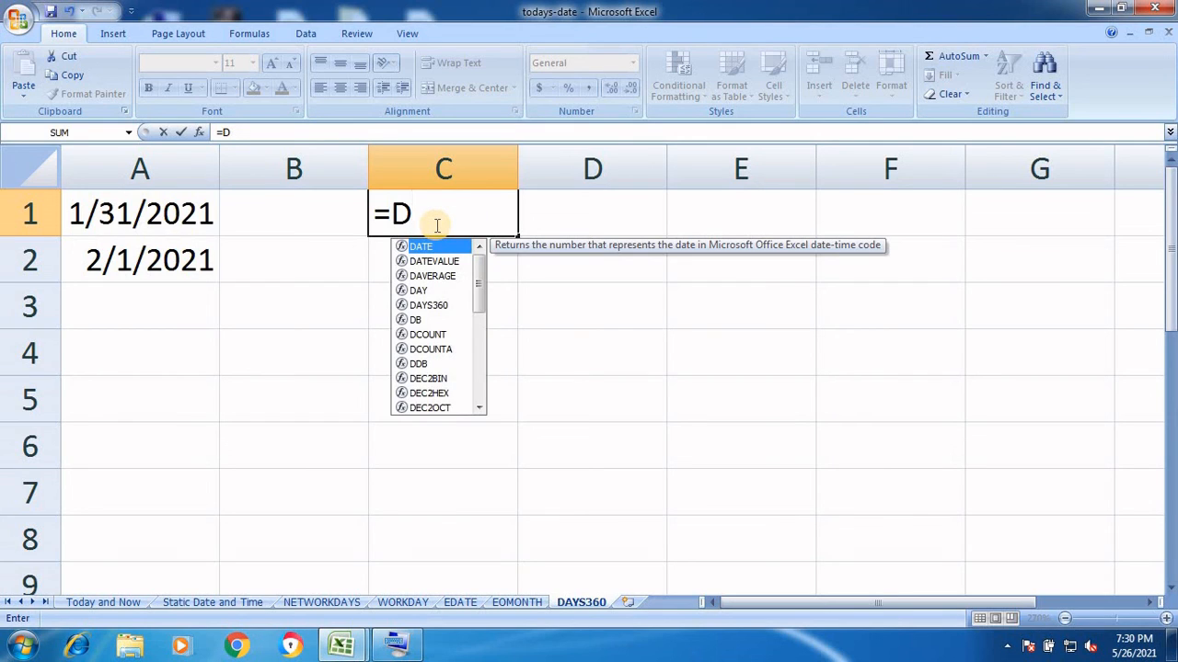
text(AYS)
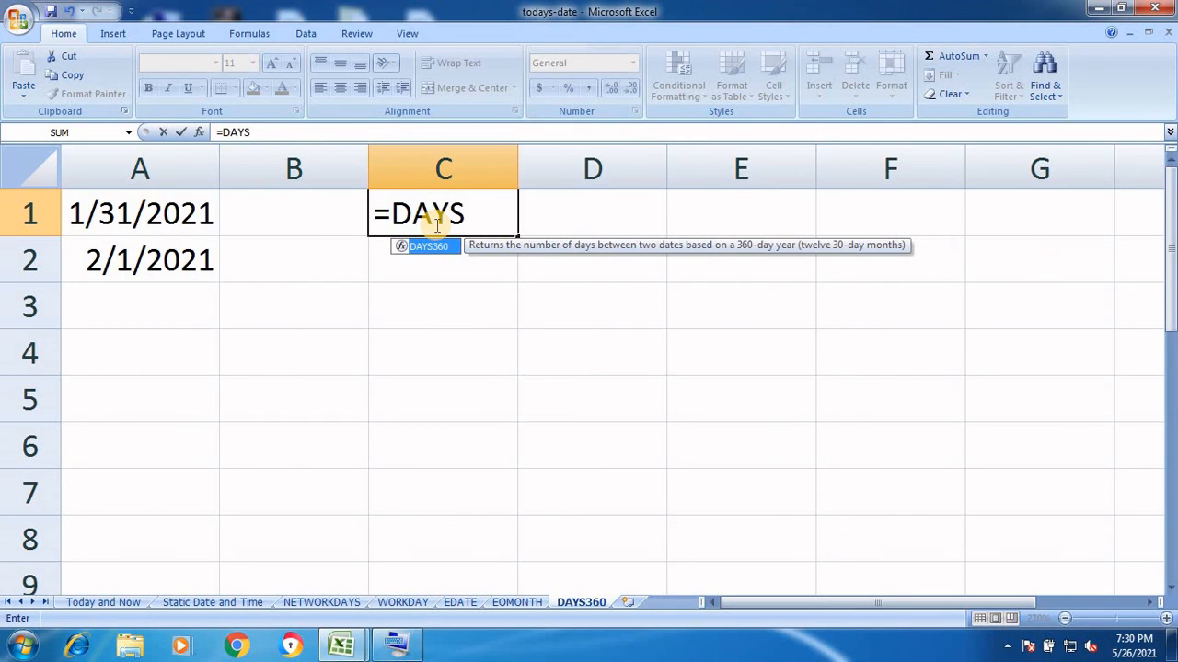
text(360()
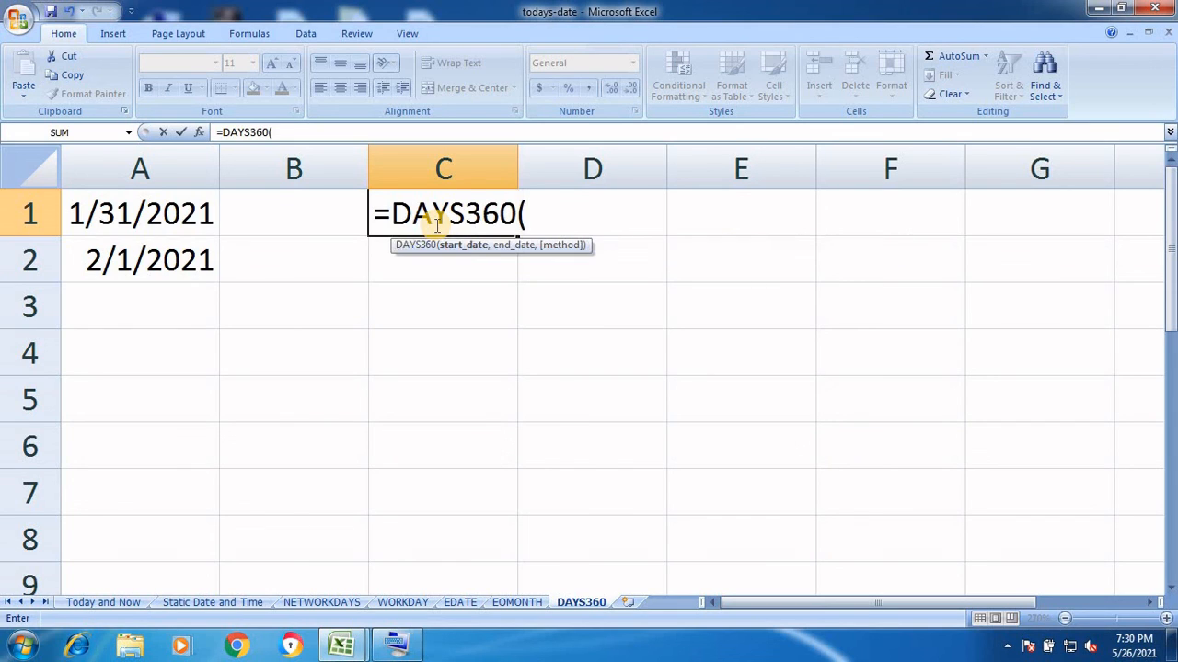
text(A)
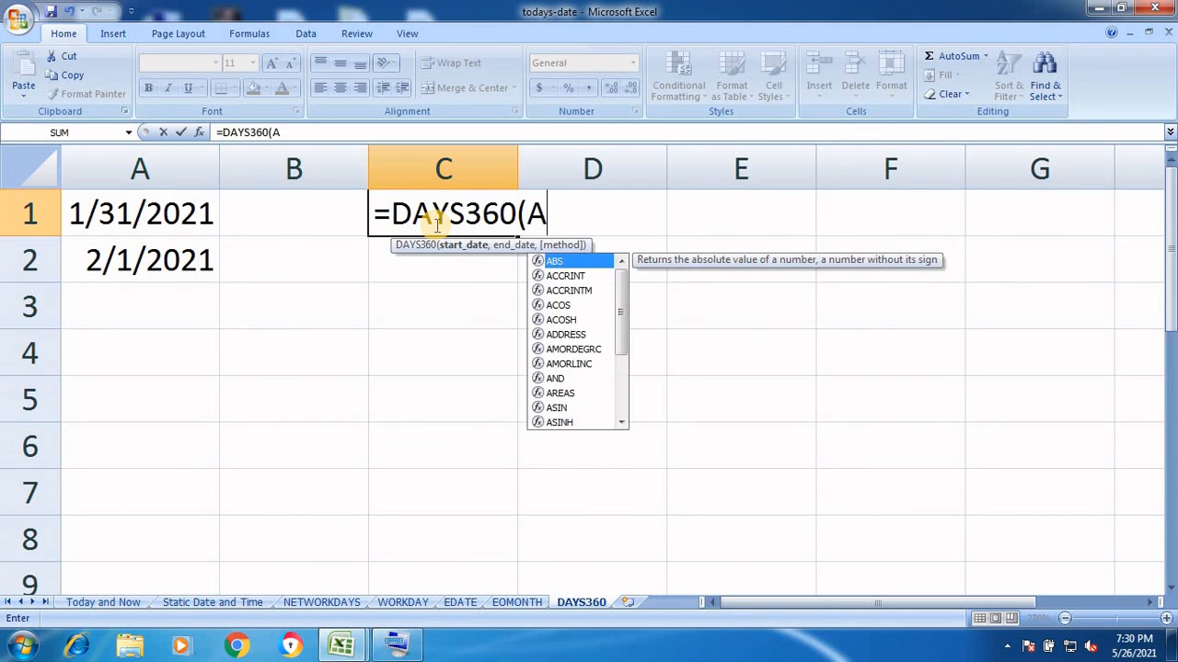
text(1,A)
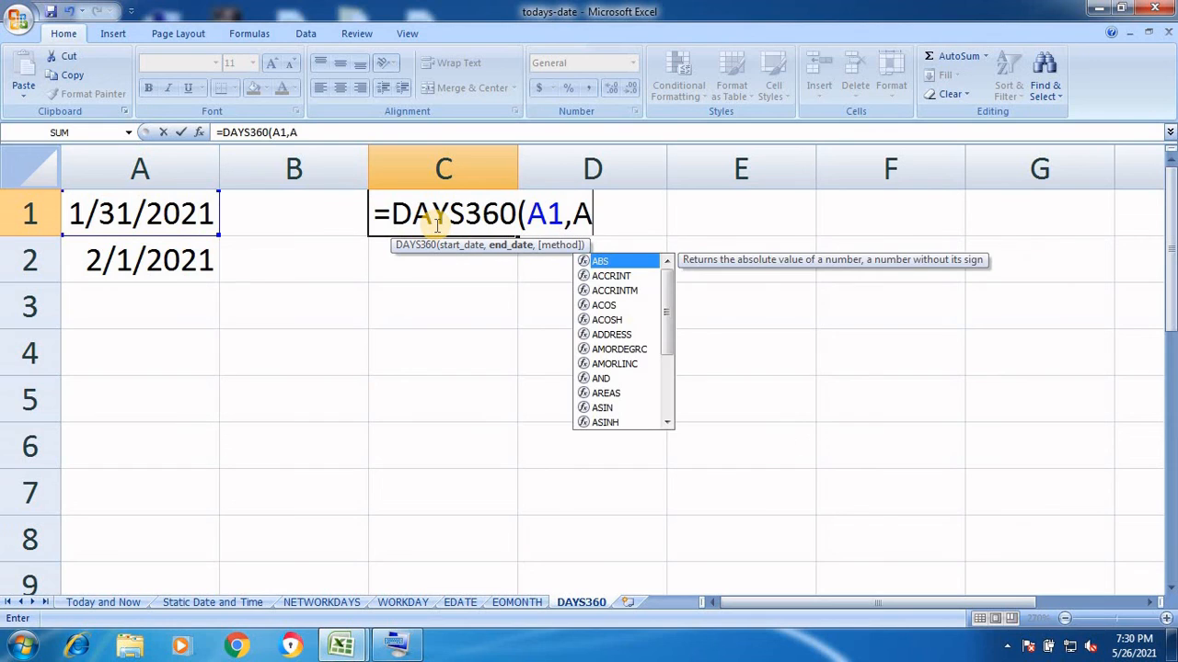
text(2)
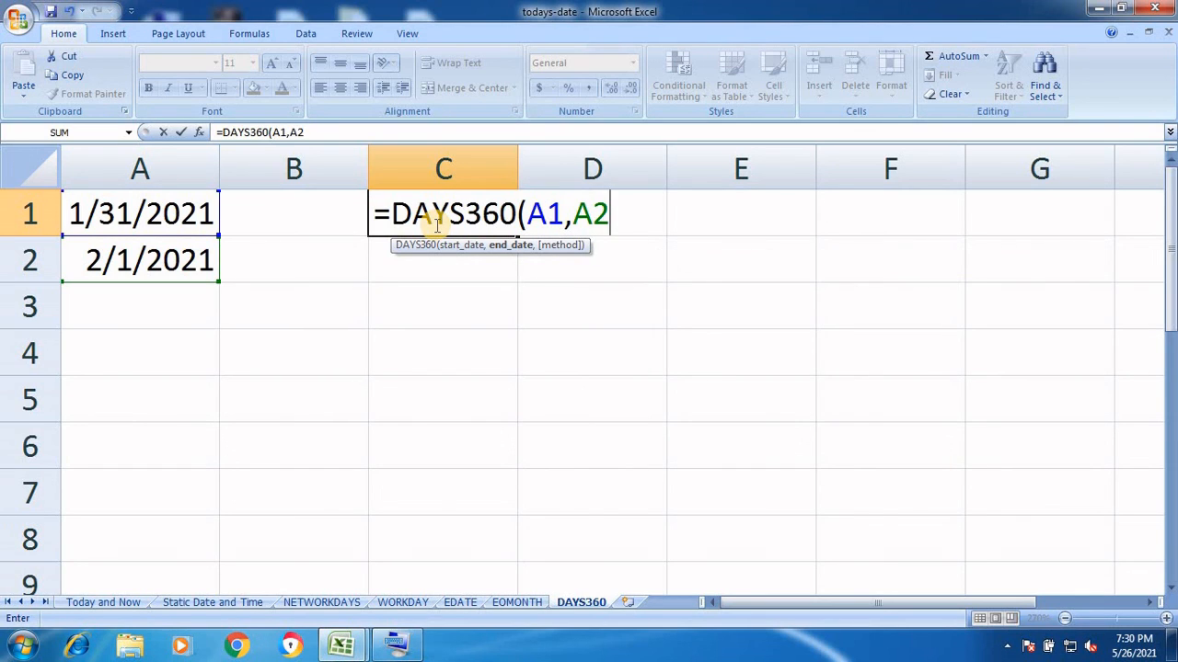
text())
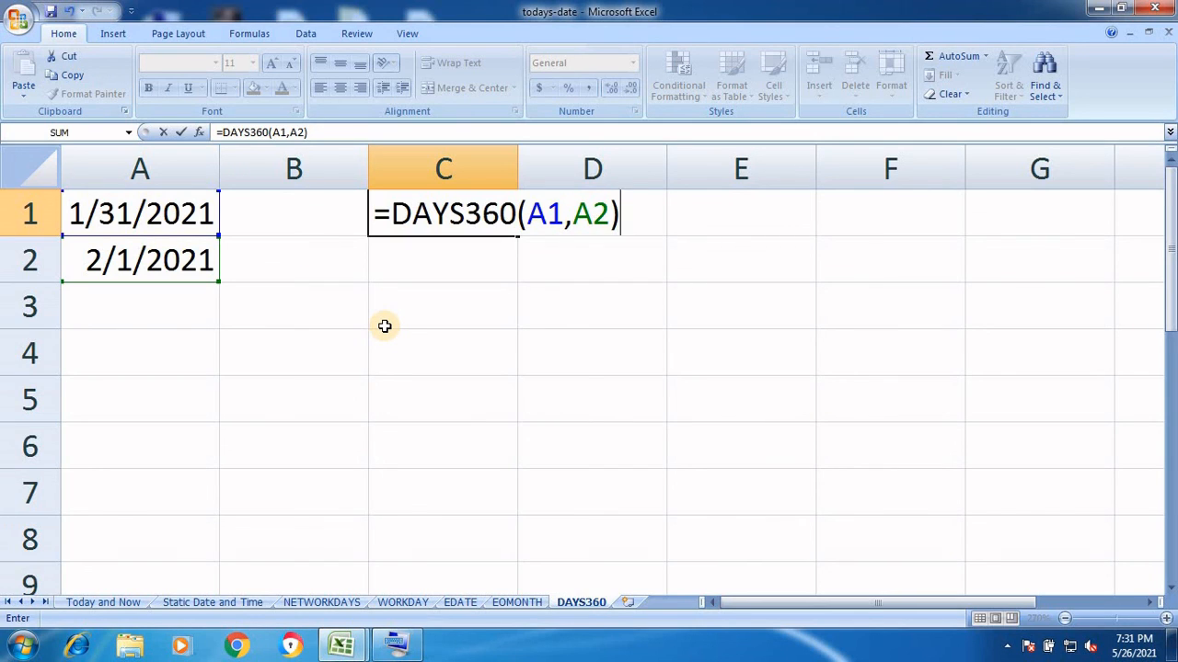
key(Return)
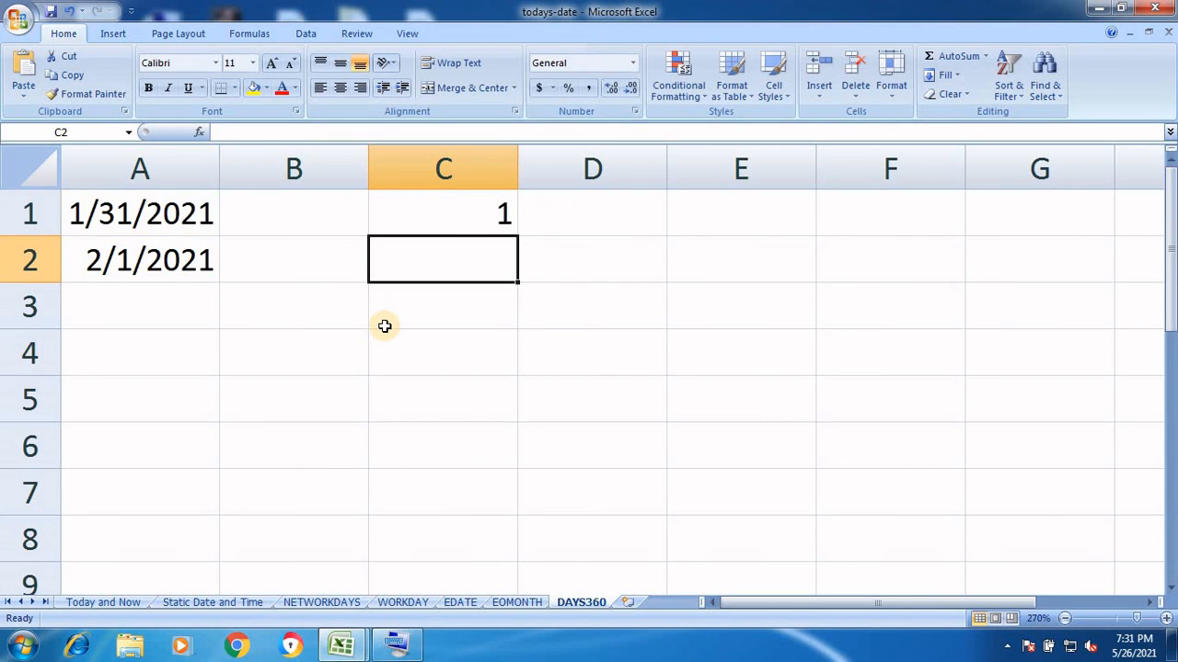